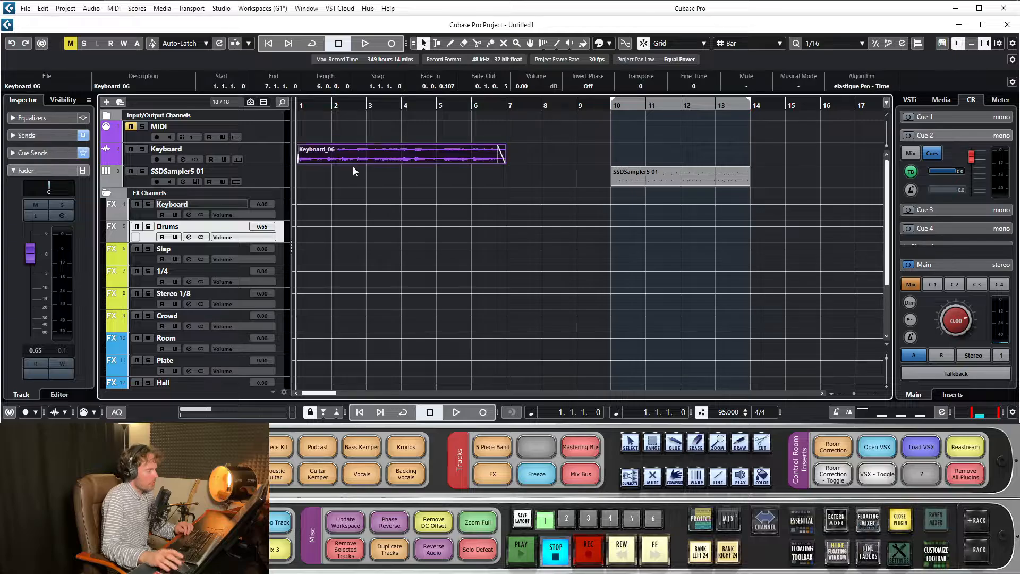
Set the locators around the Keyboard_06 clip, and select the Keyboard audio track with the playhead at bar 1
key("p")
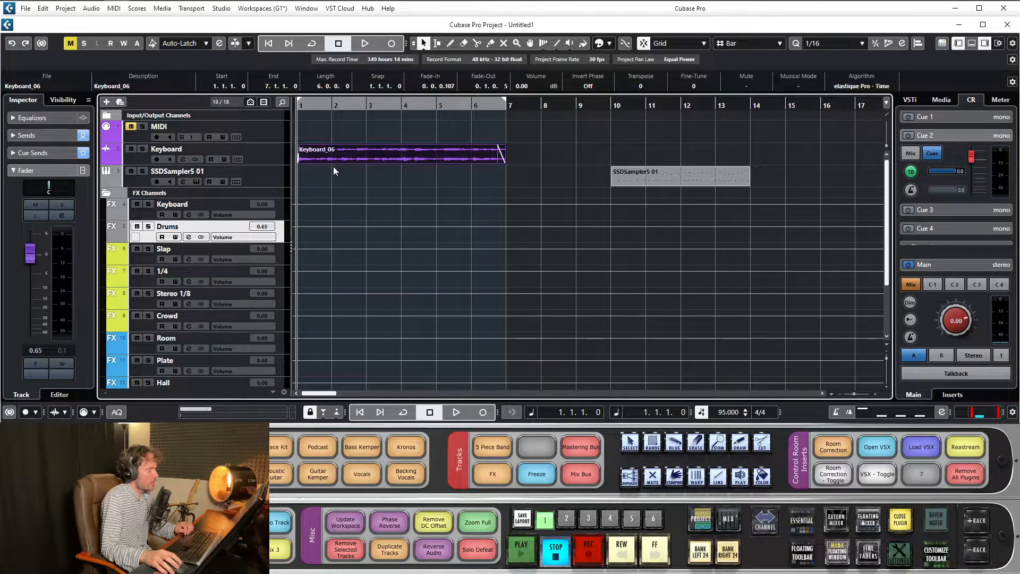
left_click(271, 159)
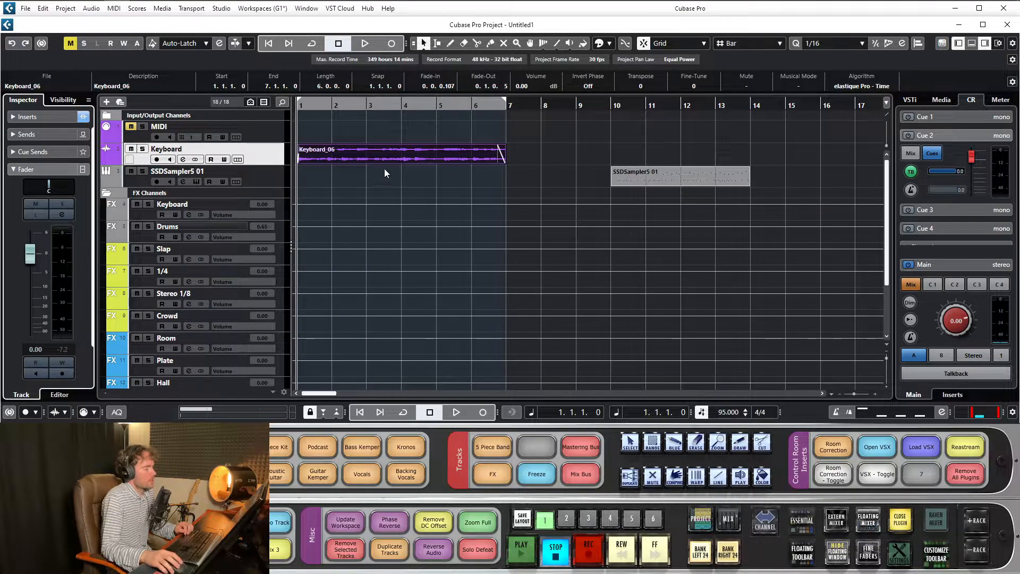
left_click_drag(391, 106, 254, 109)
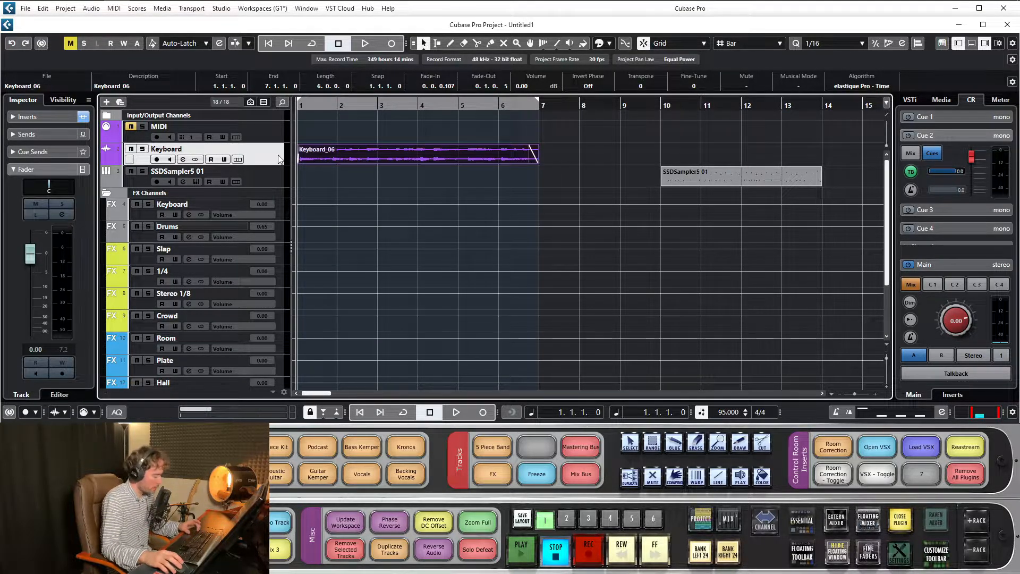
Examine the Keyboard_06 waveform up close around bars 3, 4 and 6, and return to the normal track overview
key("z")
left_click_drag(428, 106, 439, 149)
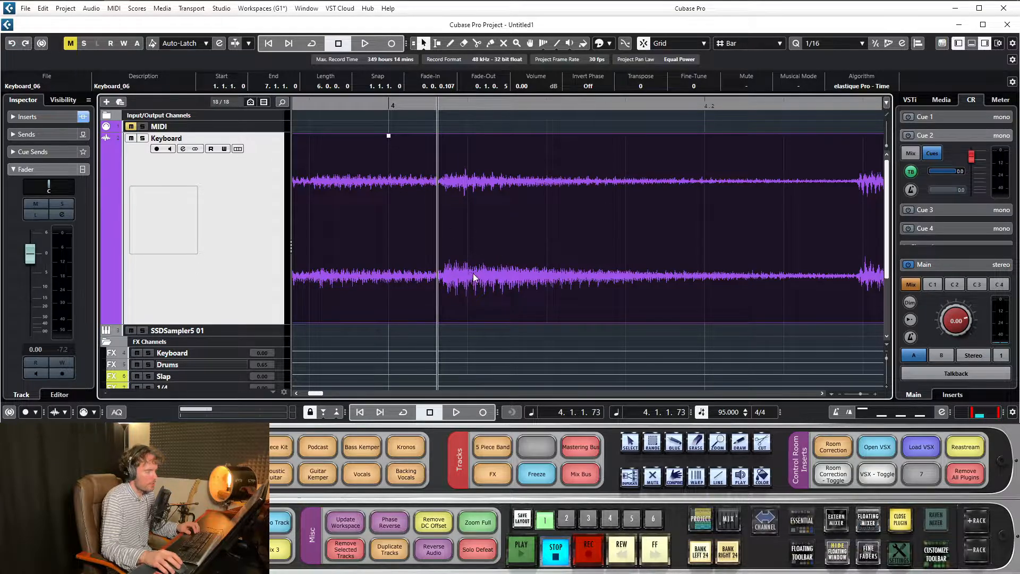
left_click_drag(514, 104, 475, 240)
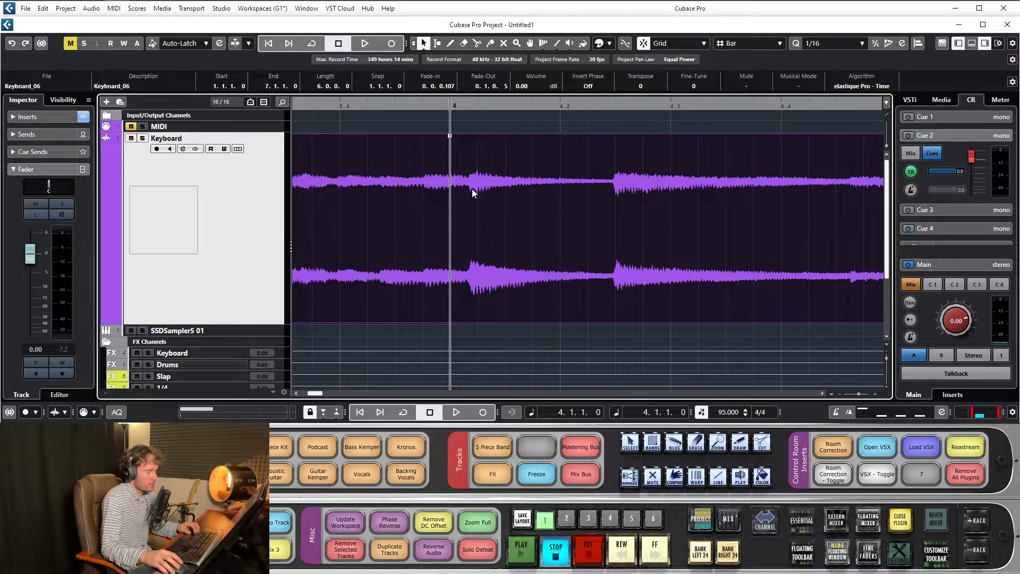
left_click_drag(477, 104, 405, 185)
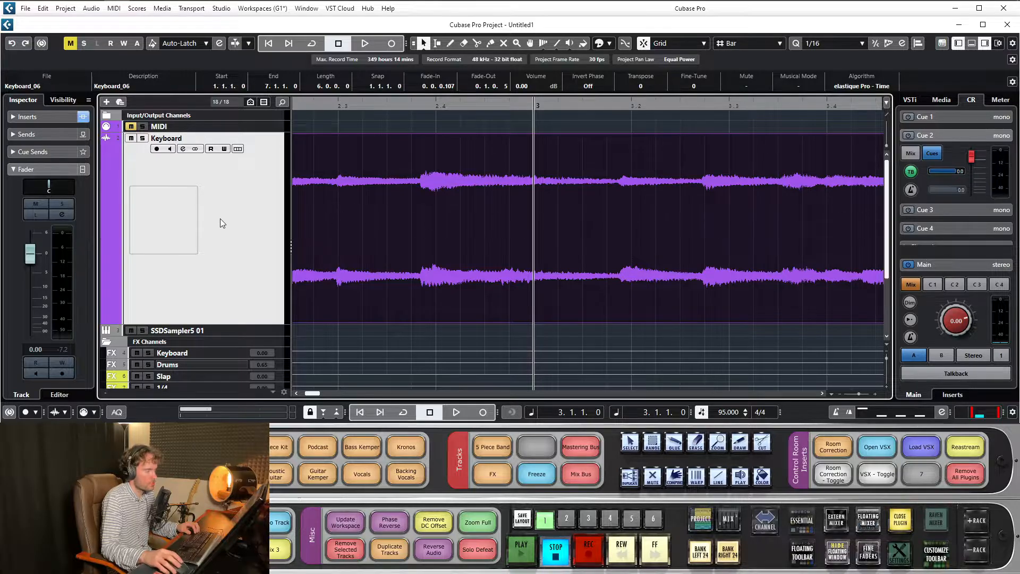
left_click_drag(393, 107, 384, 85)
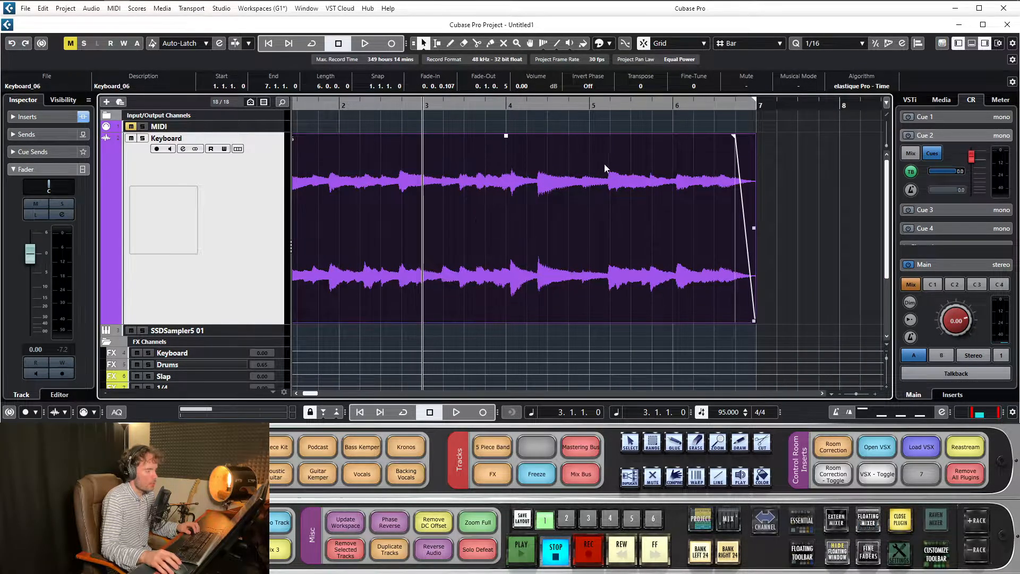
left_click_drag(649, 111, 650, 106)
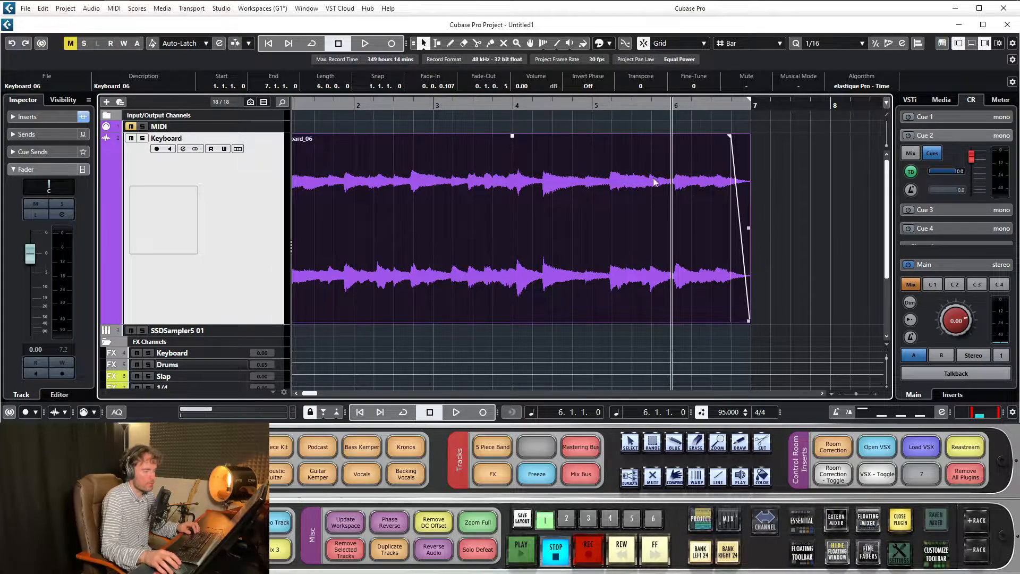
left_click_drag(682, 106, 299, 116)
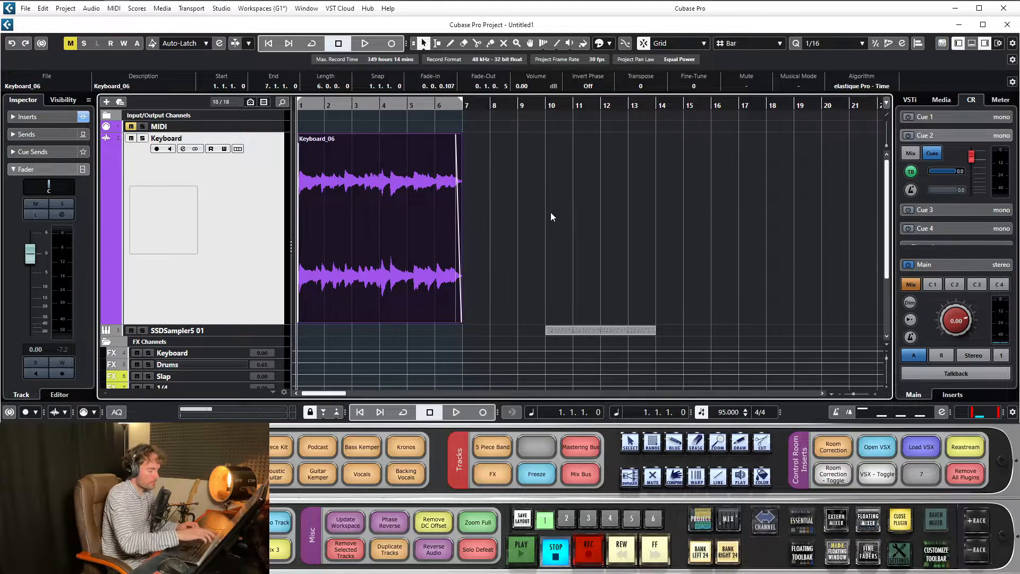
left_click(478, 522)
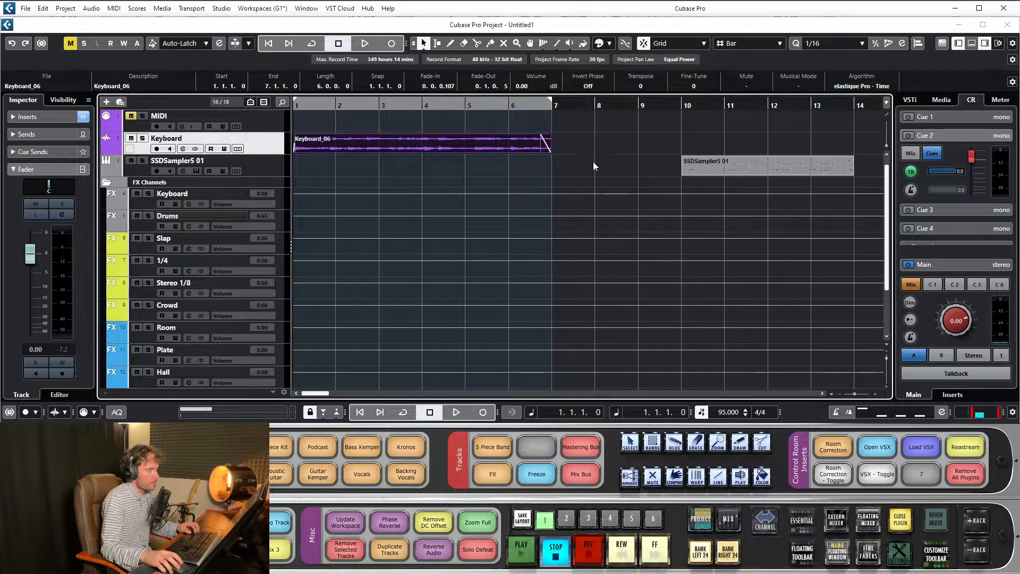
Turn on cycle playback for the Keyboard_06 range, audition it briefly, and return the playhead to bar 1
left_click(593, 166)
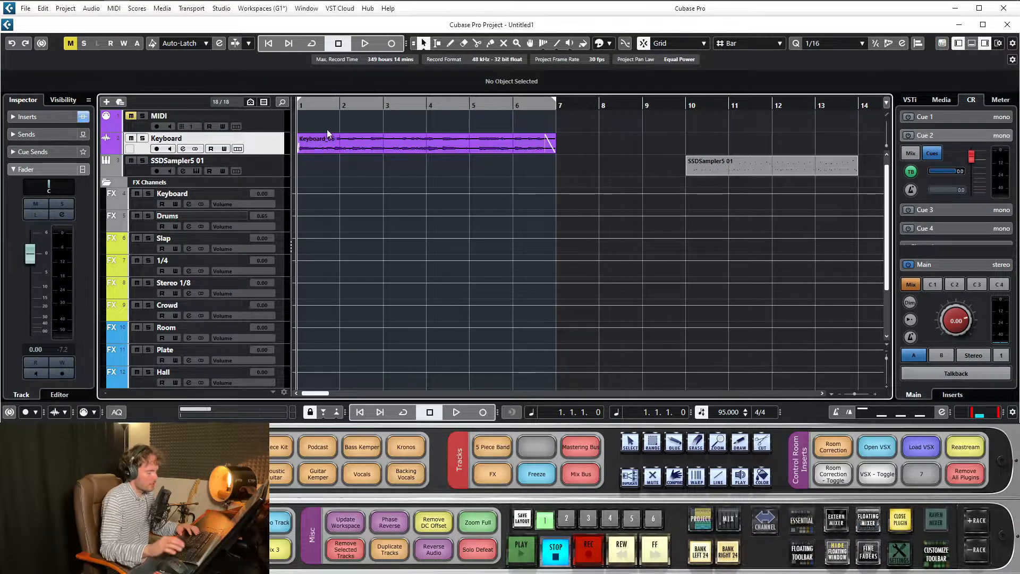
key("KP_Divide")
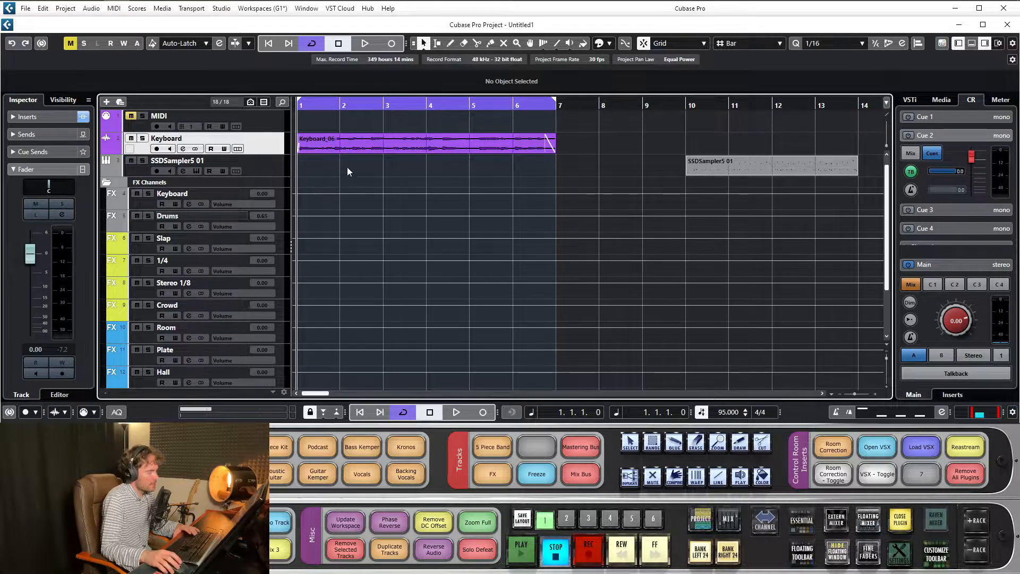
key("space")
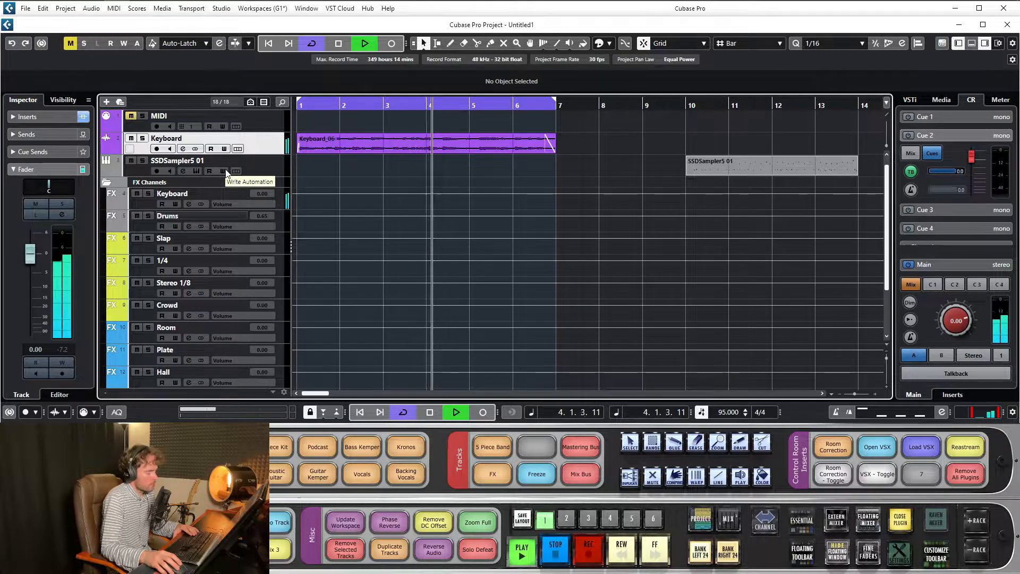
key("space")
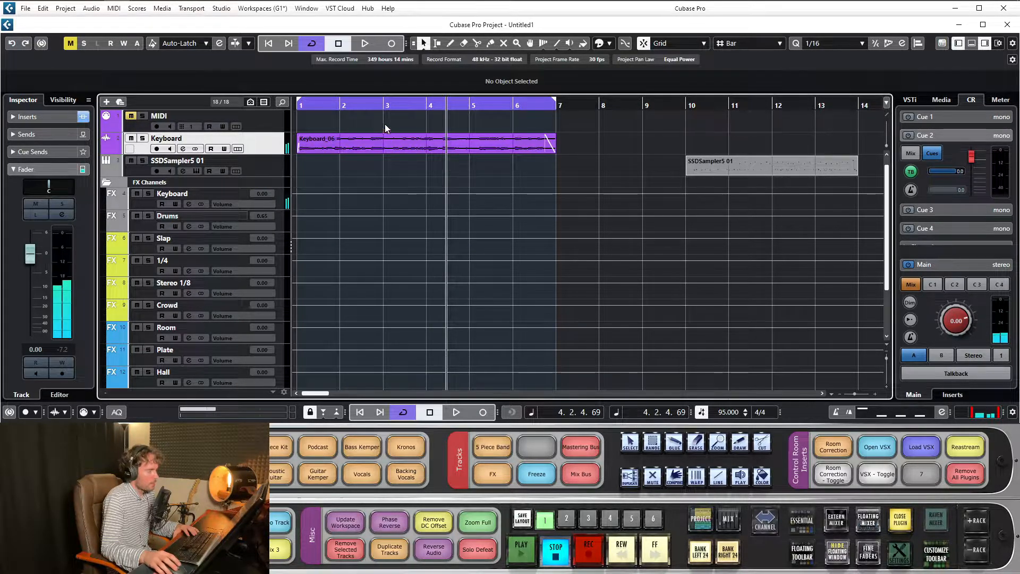
left_click_drag(367, 106, 218, 109)
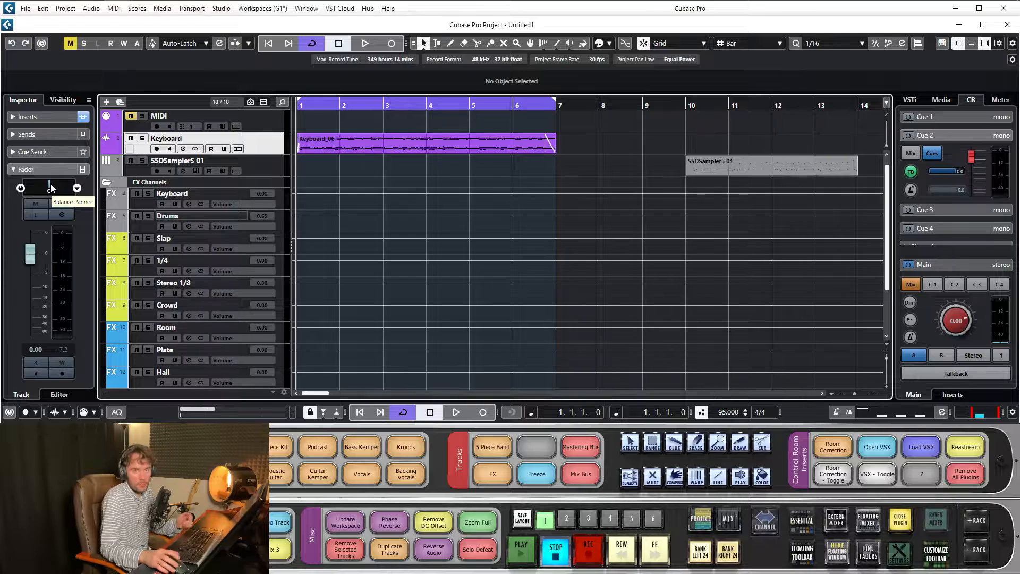
Audition the Keyboard audio track while panning it hard left and sweeping it over to the right
left_click_drag(52, 188, 27, 188)
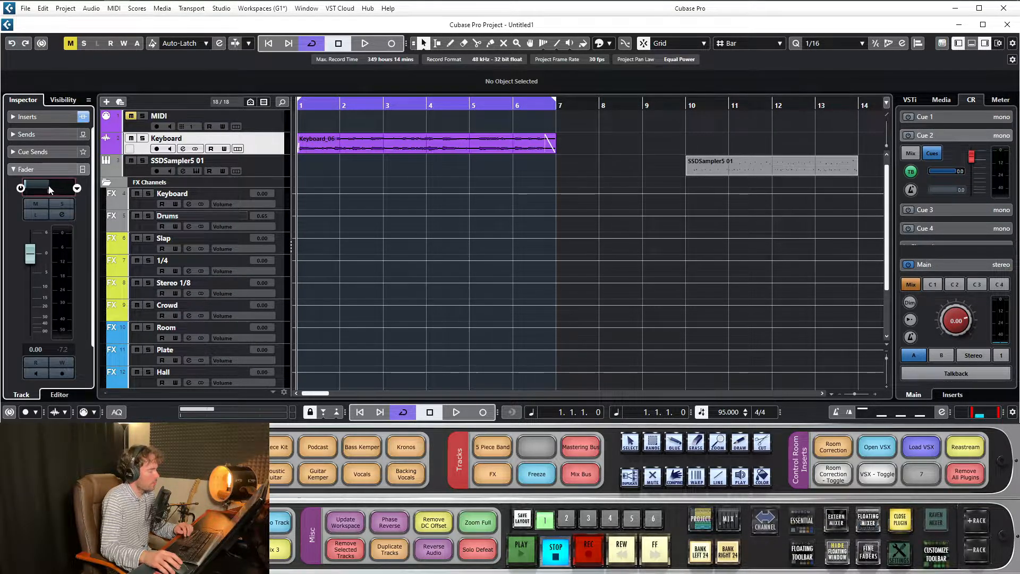
key("space")
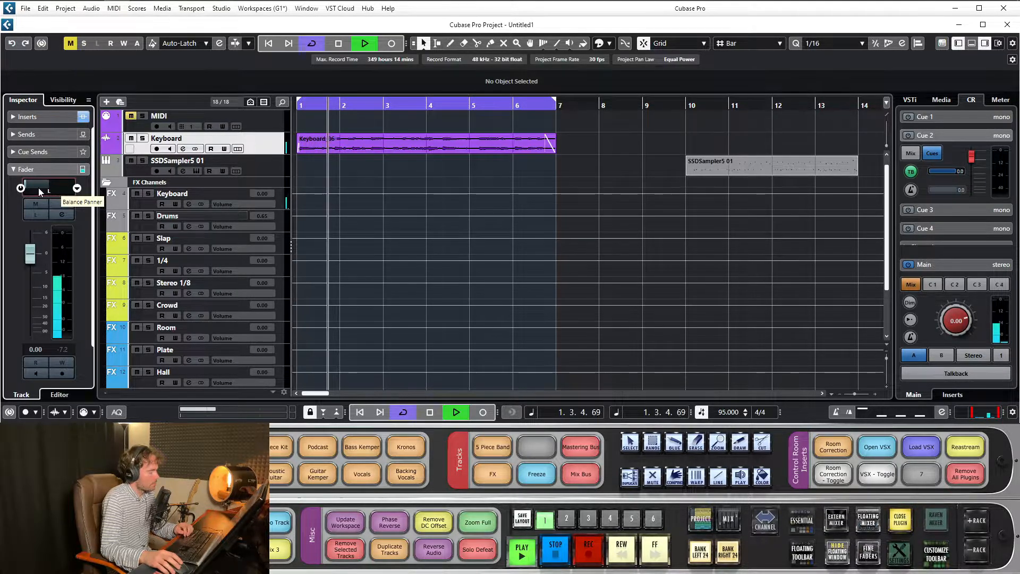
key("space")
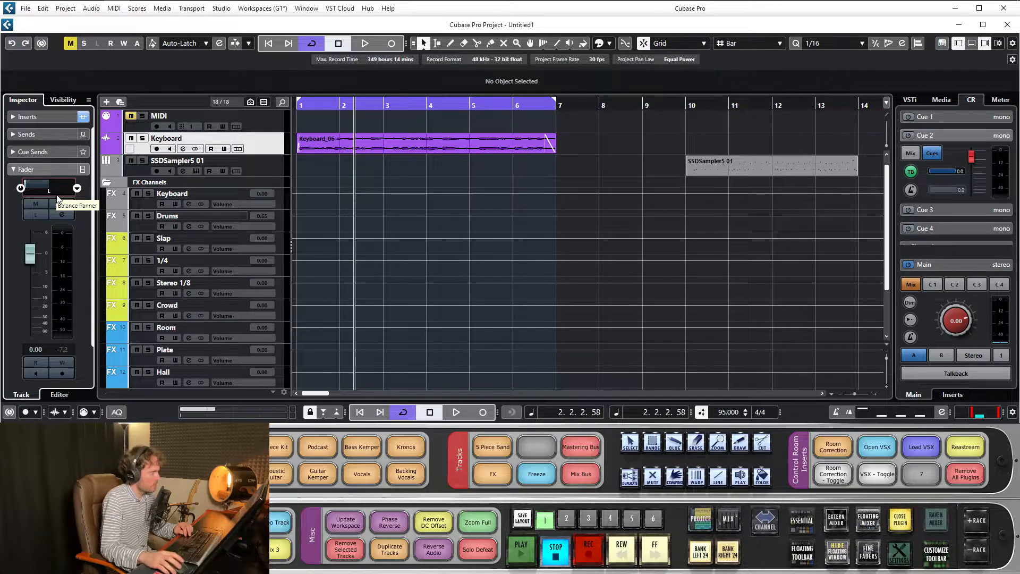
key("space")
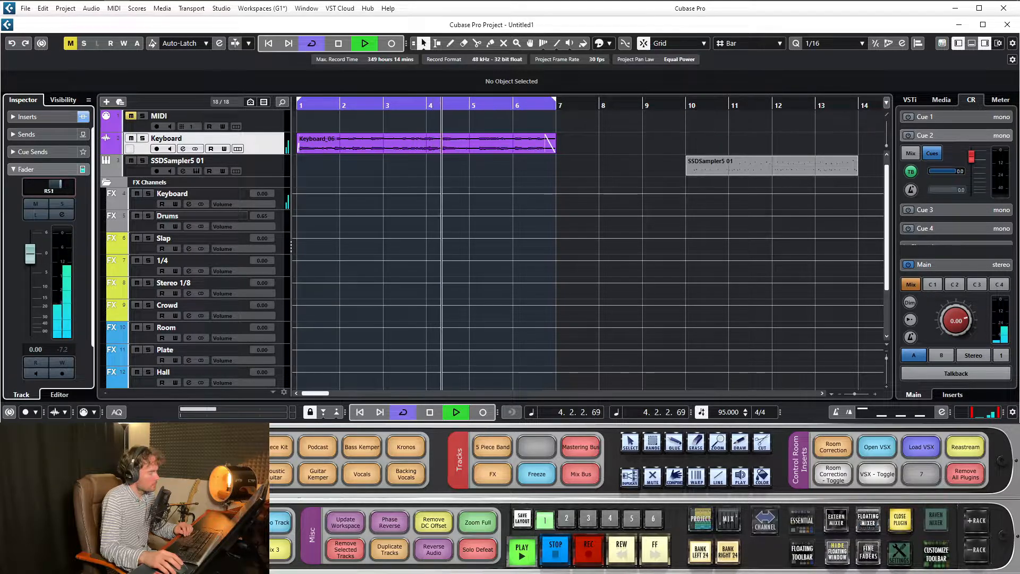
key("space")
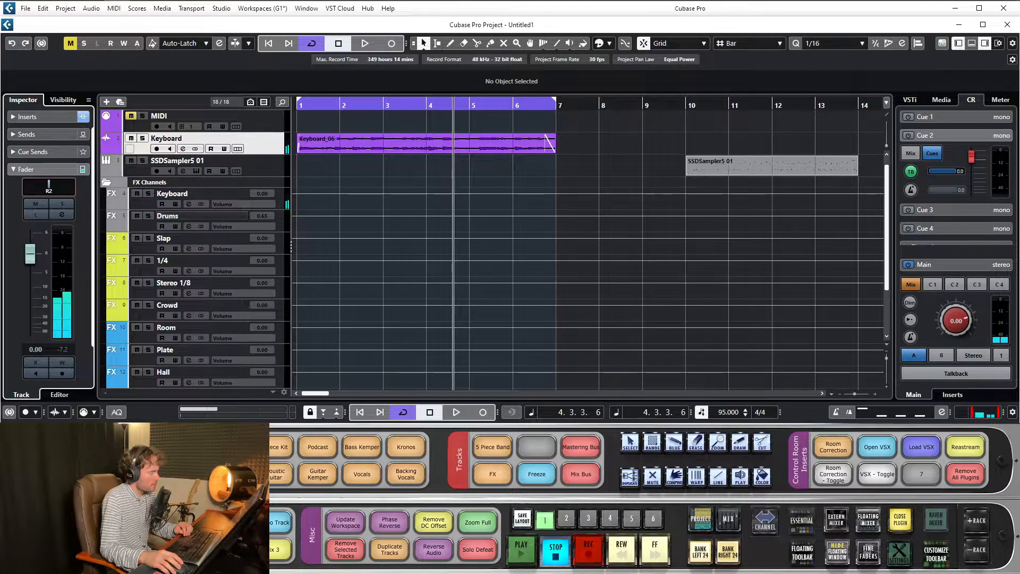
Reset the Keyboard audio track's pan to centre (0) and return the playhead to bar 1
double_click(57, 189)
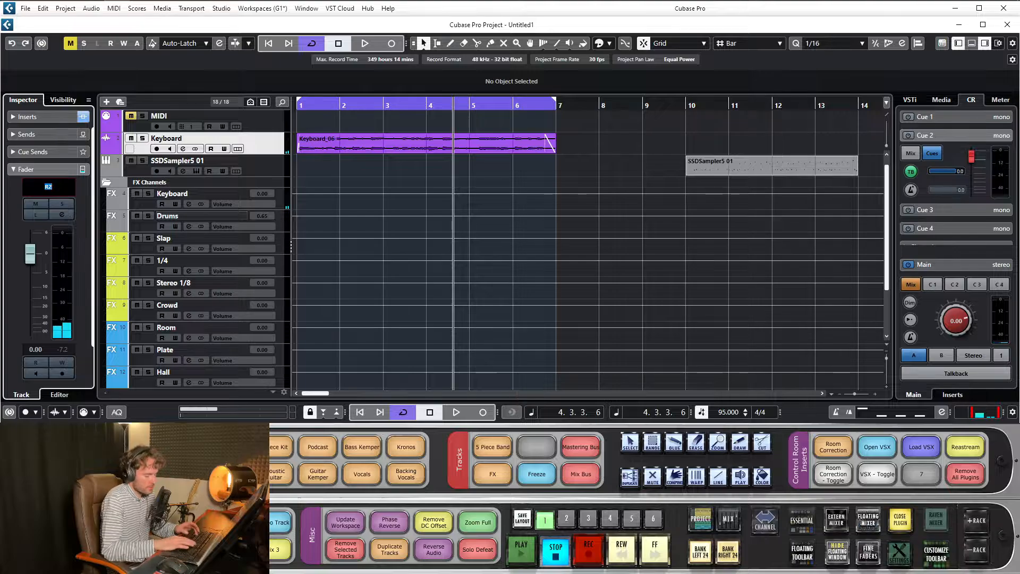
type("0")
key("Return")
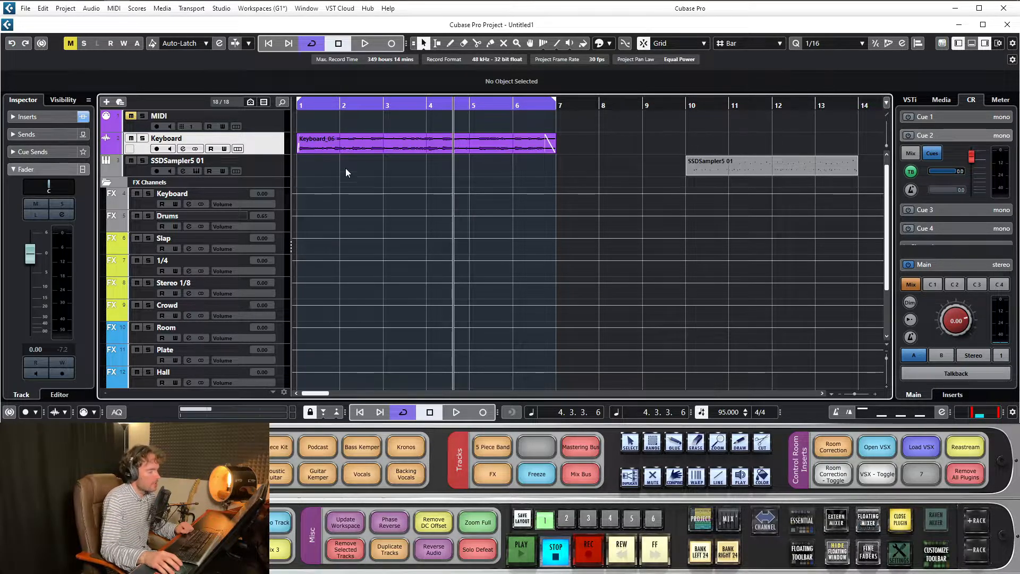
left_click_drag(388, 105, 286, 109)
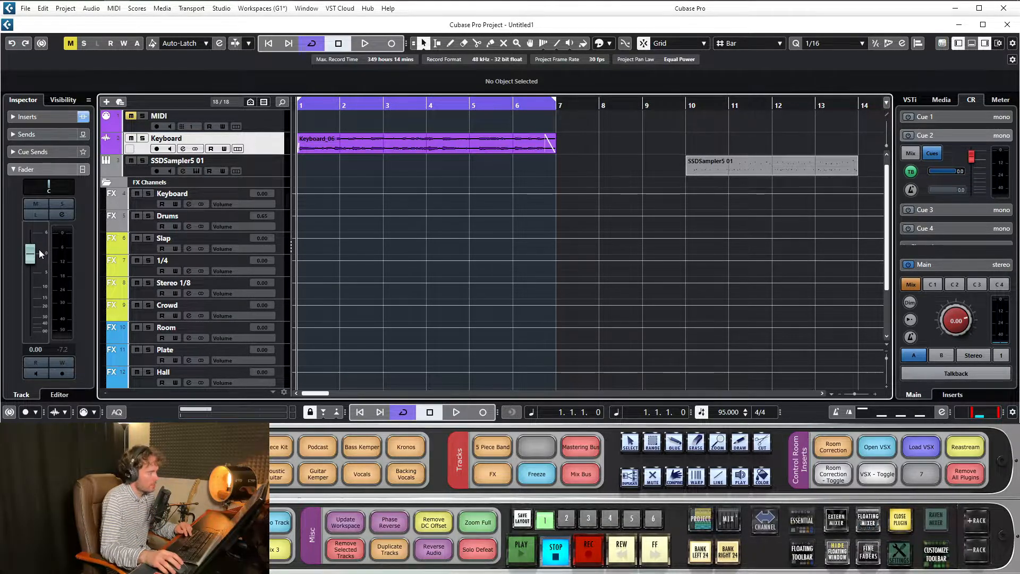
Audition the Keyboard audio track while moving its volume fader
key("space")
mouse_move(34, 252)
left_mouse_down()
mouse_move(34, 308)
mouse_move(40, 254)
left_mouse_up()
key("space")
Reset the Keyboard audio track's volume to 0.00 and return the playhead to bar 1
left_click(36, 349)
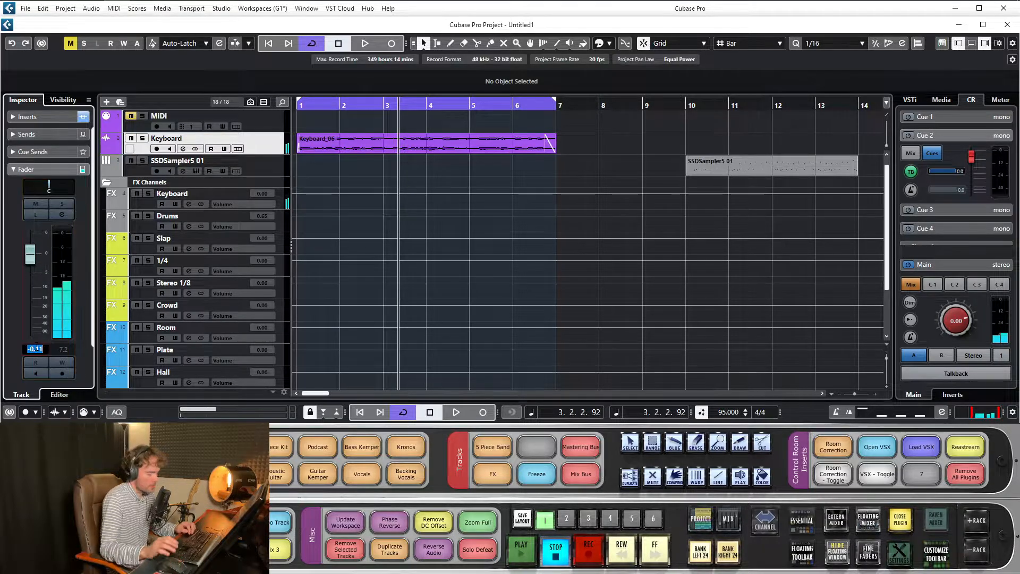
type("00")
key("Return")
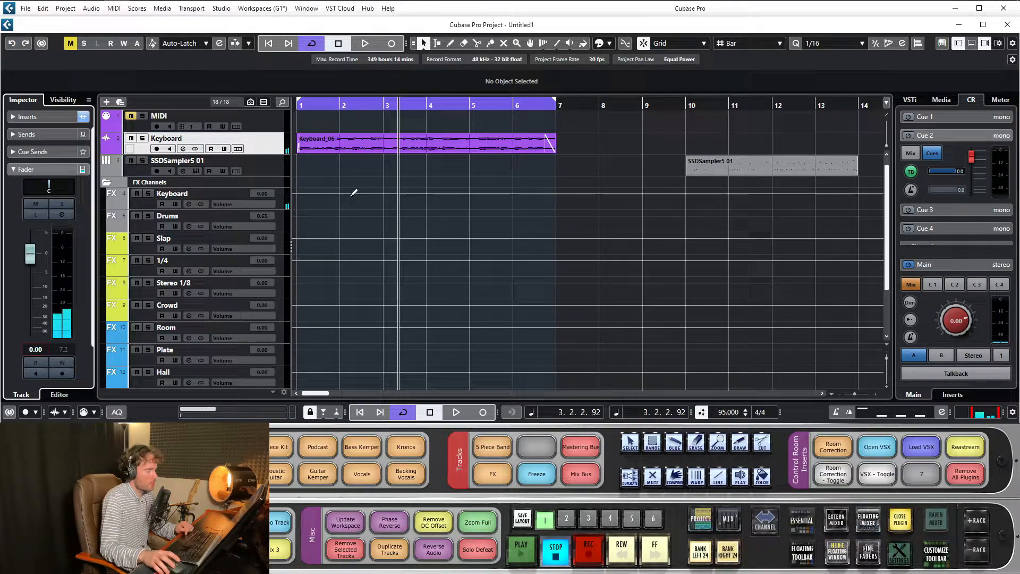
left_click(469, 155)
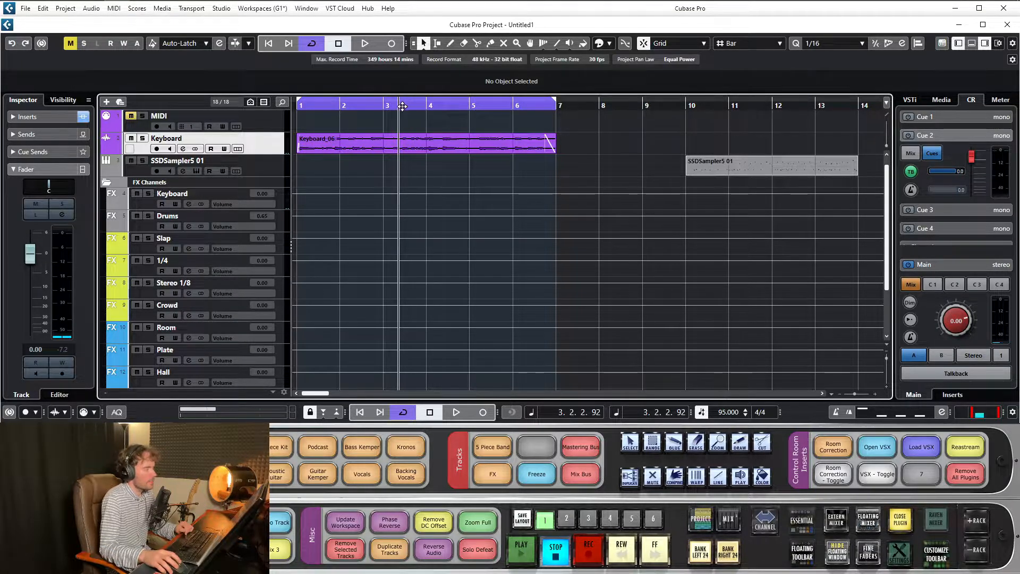
left_click_drag(399, 107, 300, 123)
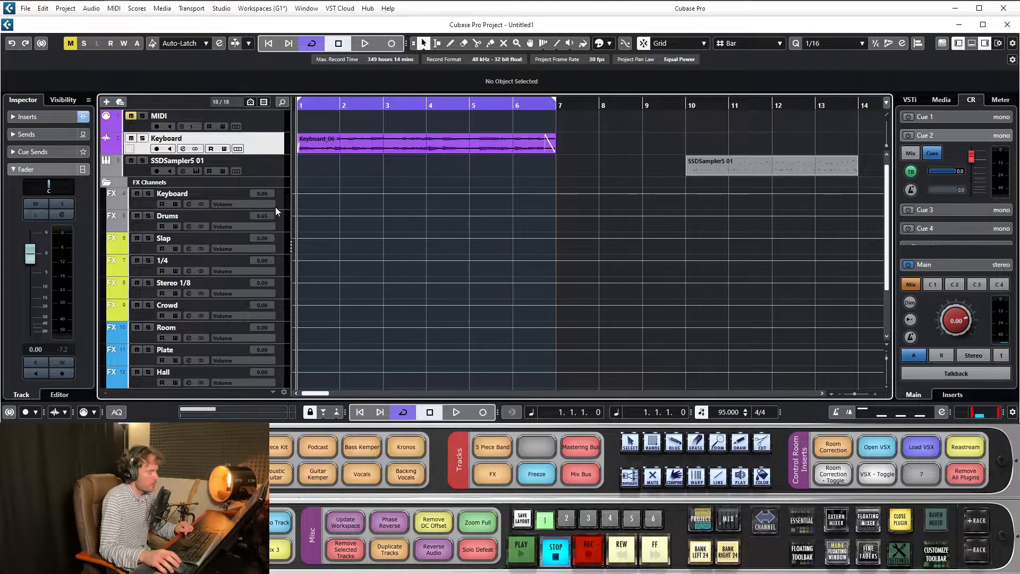
Select the Keyboard FX channel and expand its sends to inspect the routing to the delays and reverbs
scroll(370, 174, "up", 1)
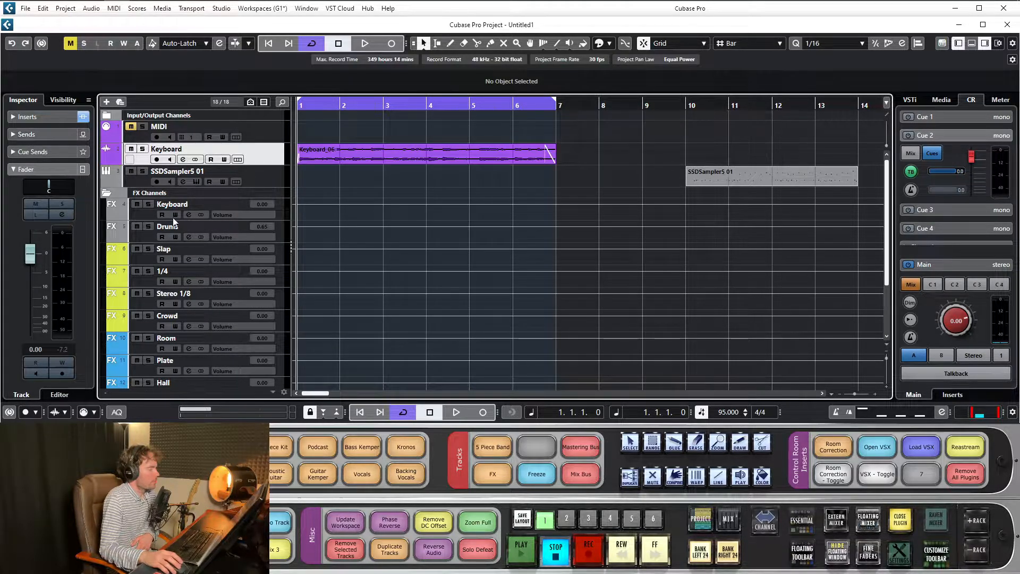
left_click(196, 205)
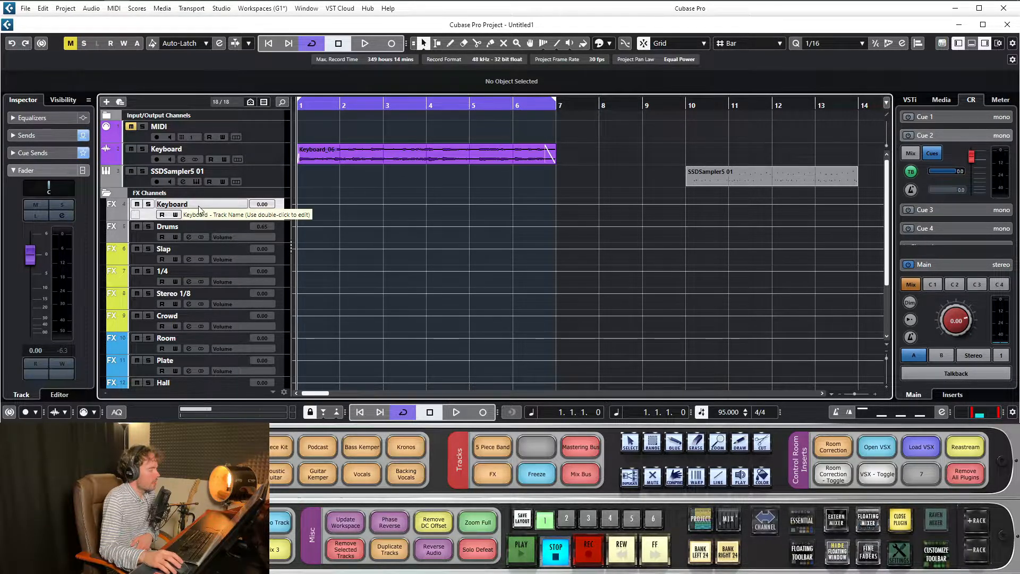
left_click(30, 135)
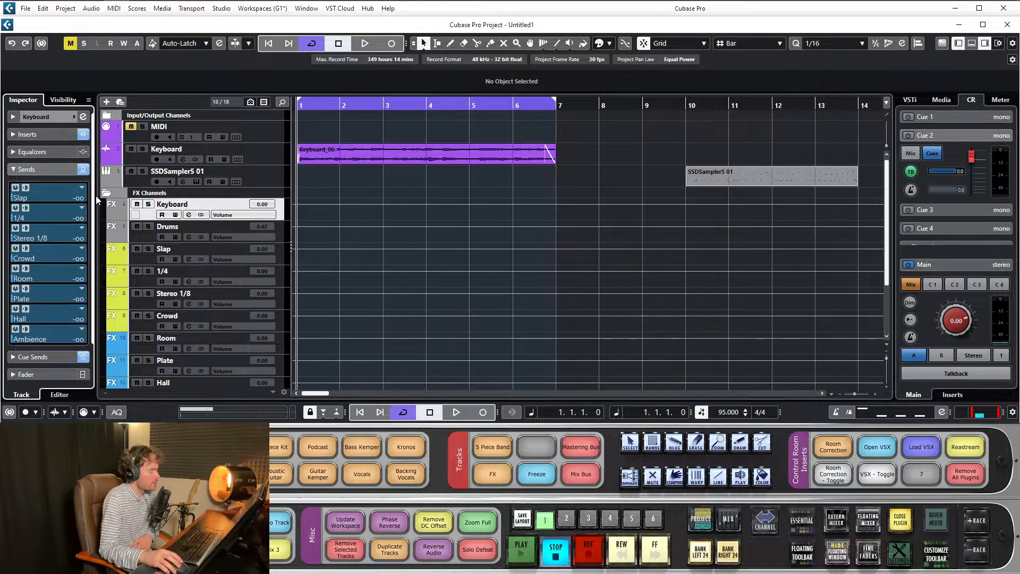
Select the FX channels from Slap through Ambience to review them, and reselect the Keyboard FX channel
scroll(234, 162, "down", 3)
left_click(213, 151)
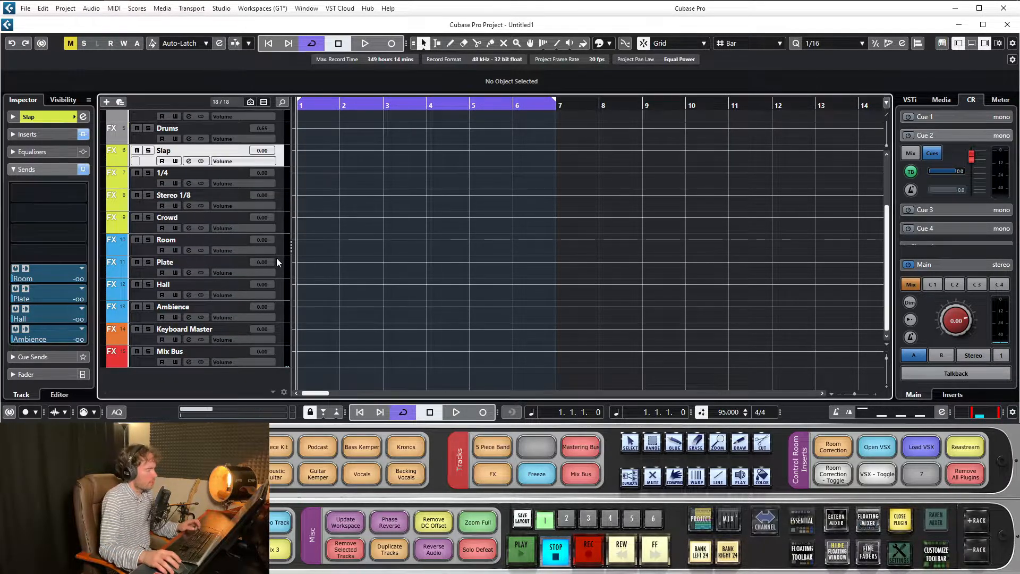
left_click(229, 307, "shift")
scroll(414, 234, "up", 3)
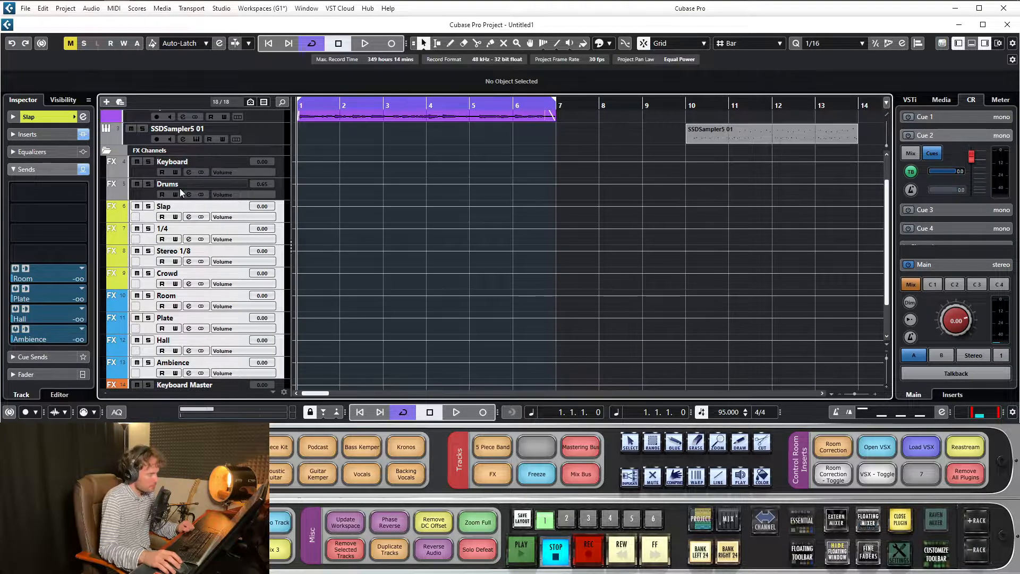
left_click(213, 159)
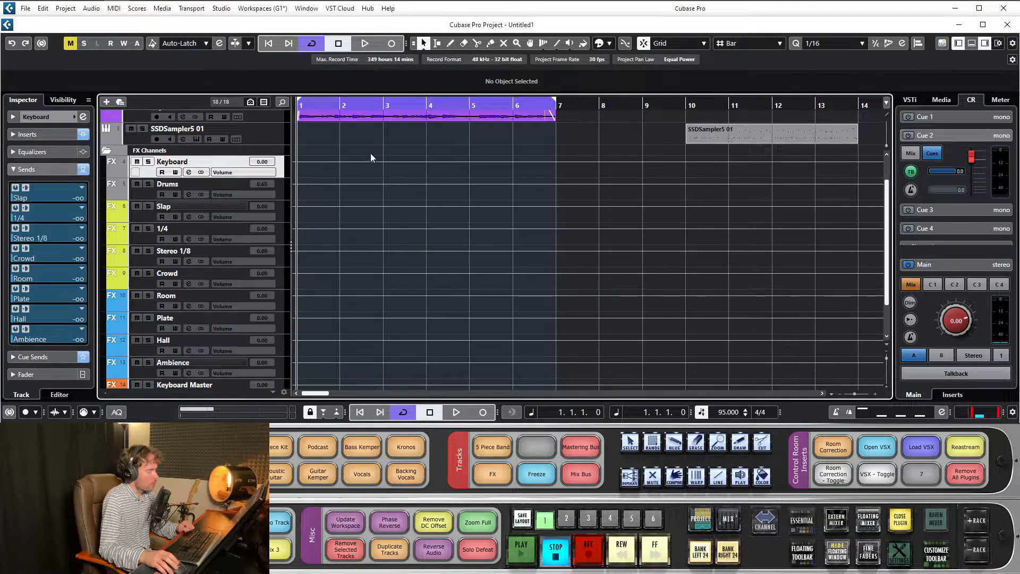
scroll(404, 148, "up", 2)
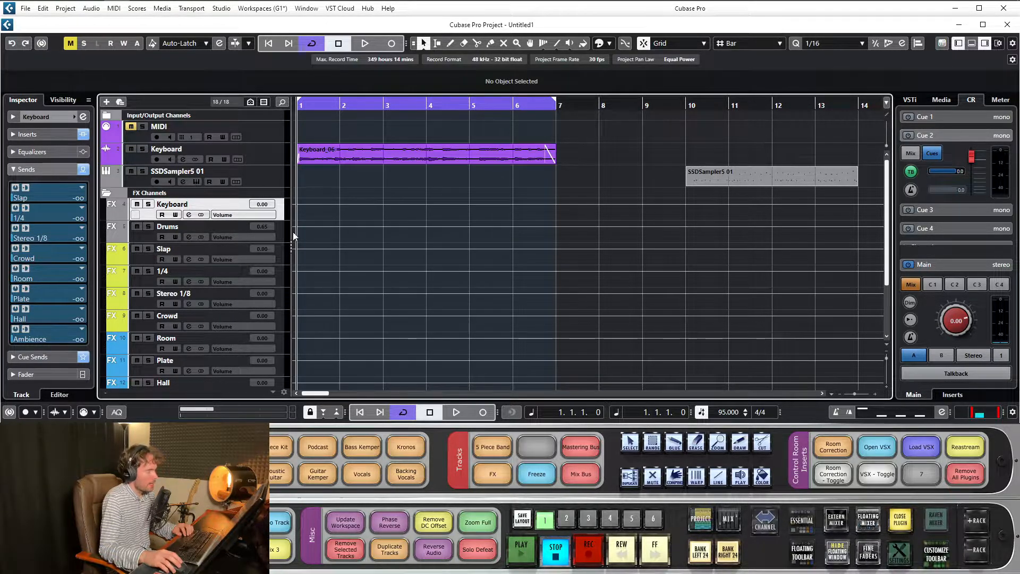
scroll(200, 336, "down", 3)
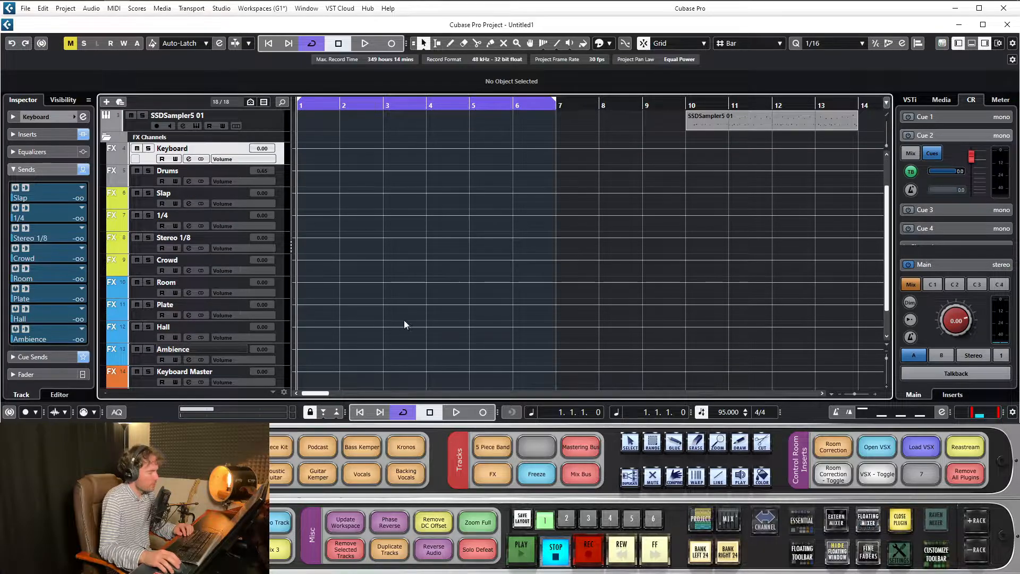
Play the project while raising the Keyboard FX channel's Crowd send to about -7.71, and stop playback
scroll(425, 277, "up", 3)
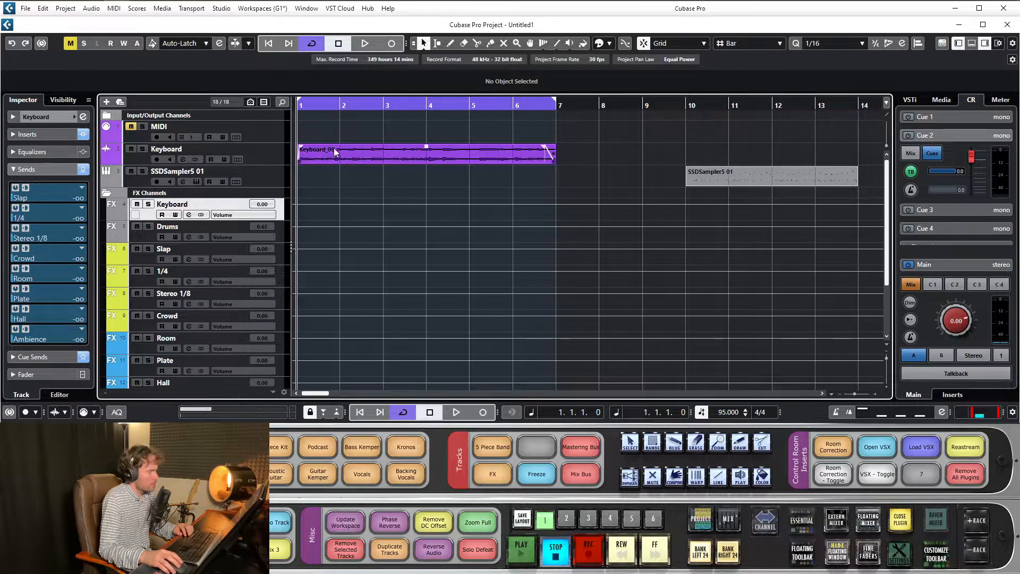
key("space")
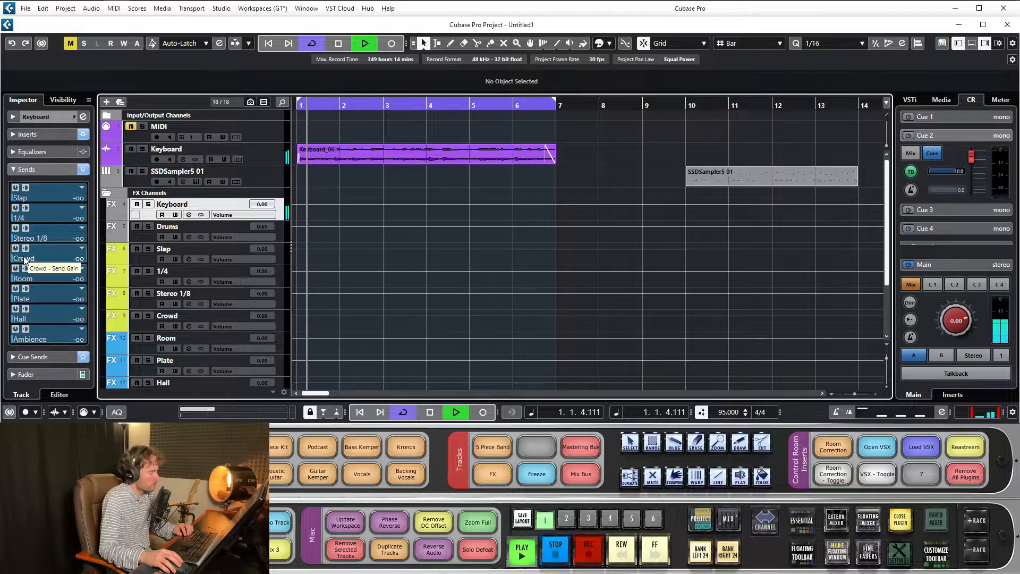
left_click_drag(24, 260, 77, 263)
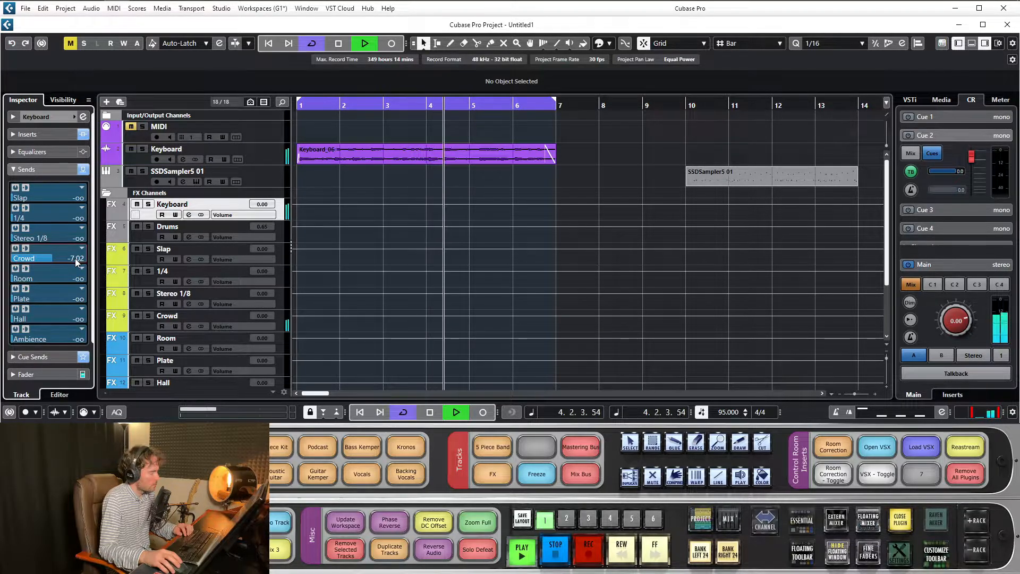
left_click_drag(76, 261, 71, 257)
key("space")
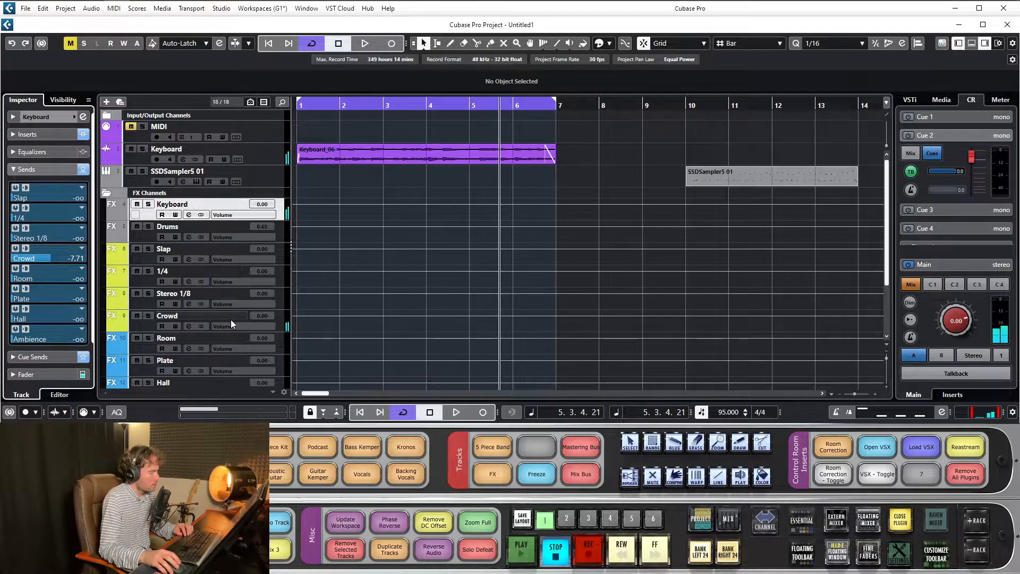
Solo the Crowd FX channel and audition the keyboard part from bar 2
left_click(324, 105)
left_click(151, 314)
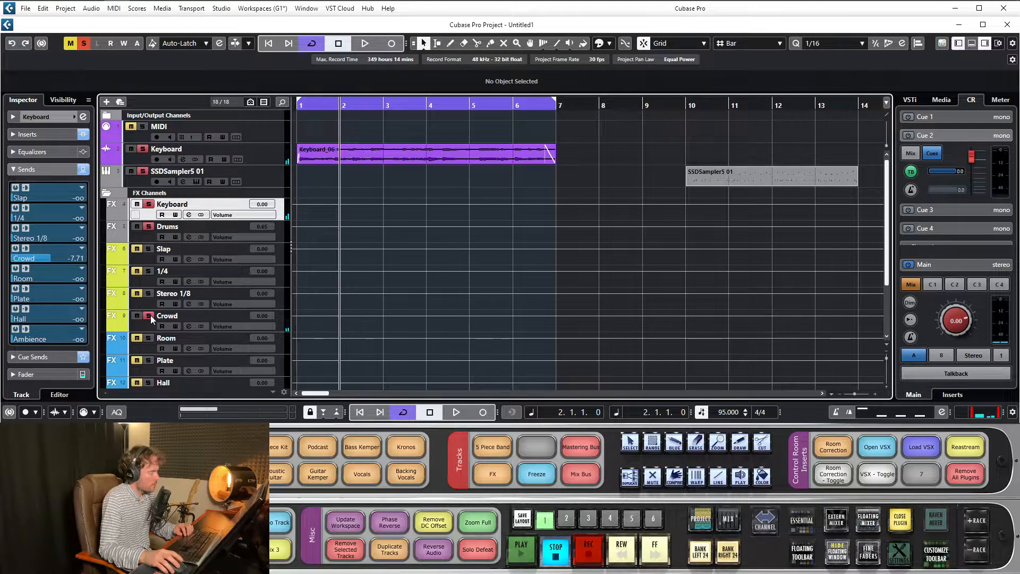
key("space")
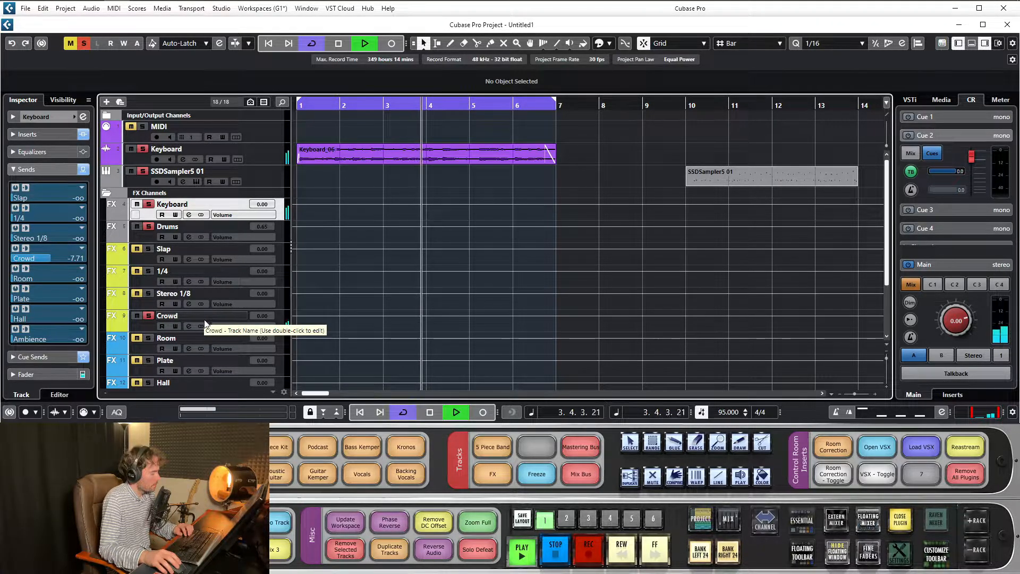
key("space")
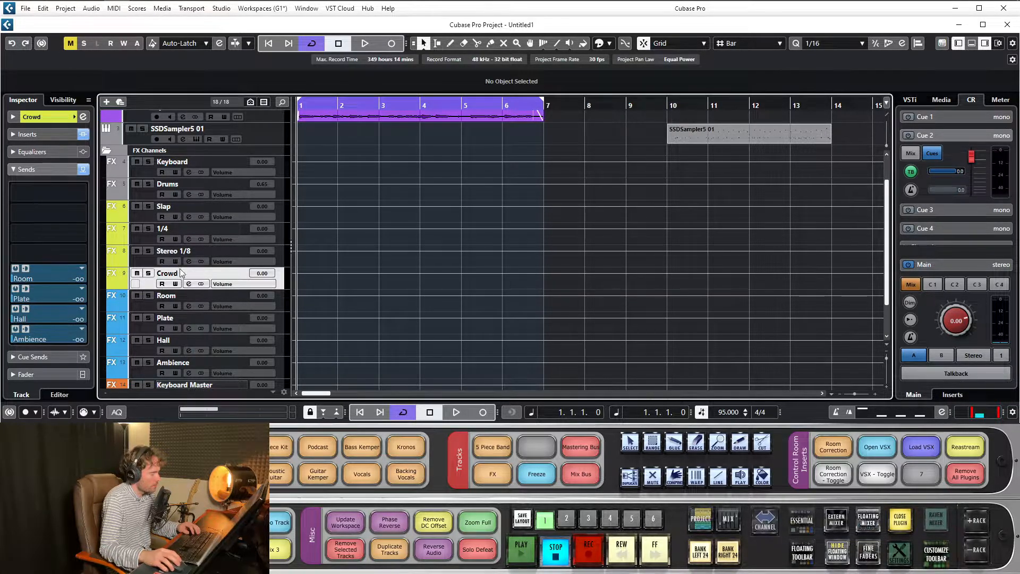
Solo the Crowd FX channel again and select the Keyboard FX channel
left_click(149, 273)
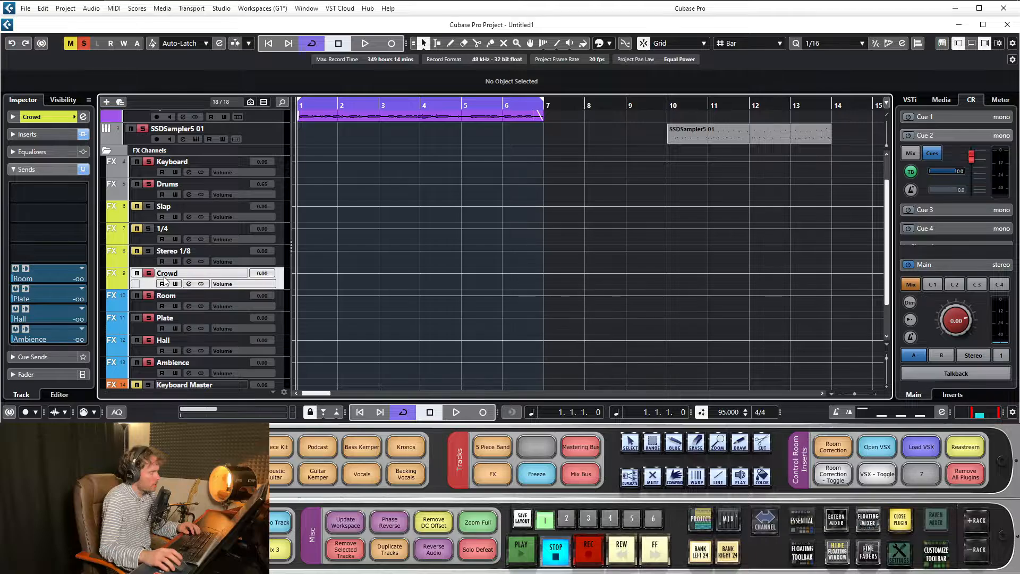
left_click(180, 169)
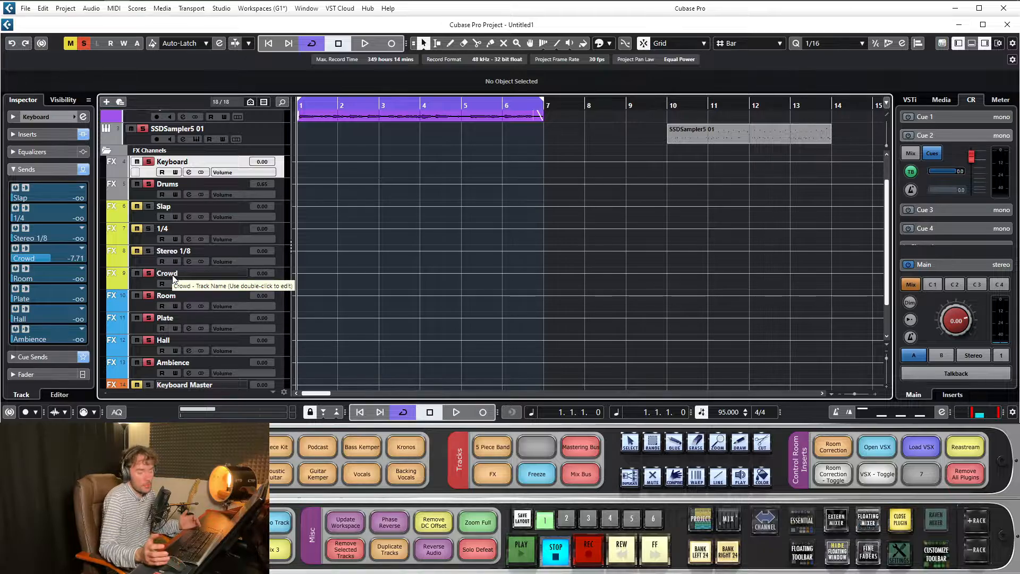
left_click(86, 44)
key("s")
Show the Keyboard FX channel's inserts, view the Virtual Mix Rack plug-in, and close it
left_click(28, 134)
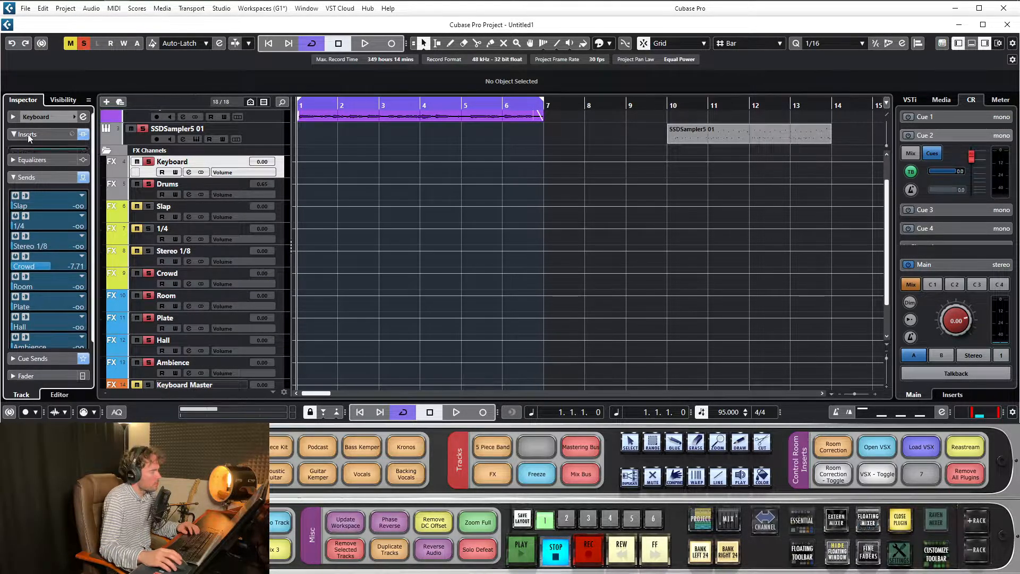
left_click(50, 142)
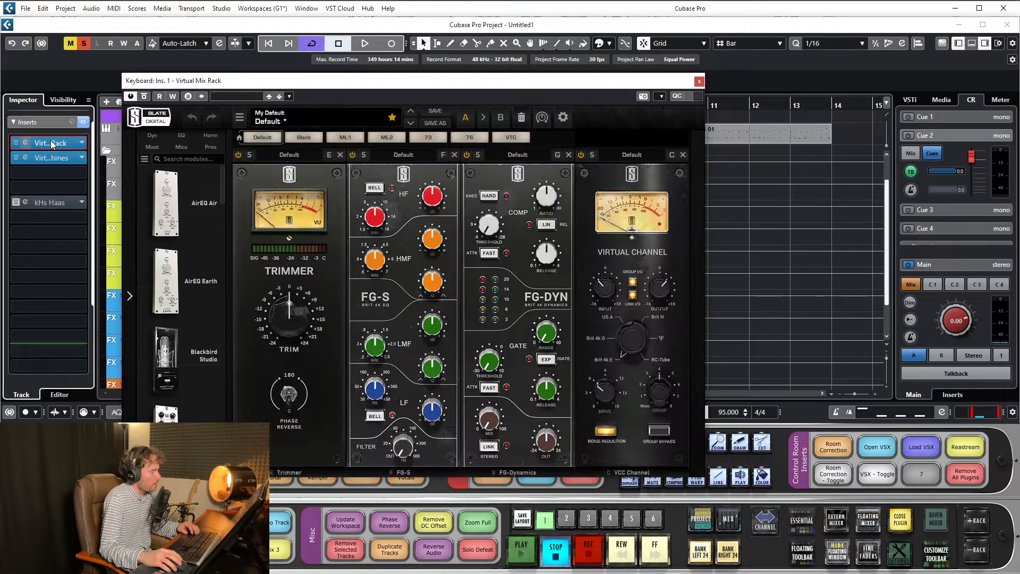
left_click(51, 143)
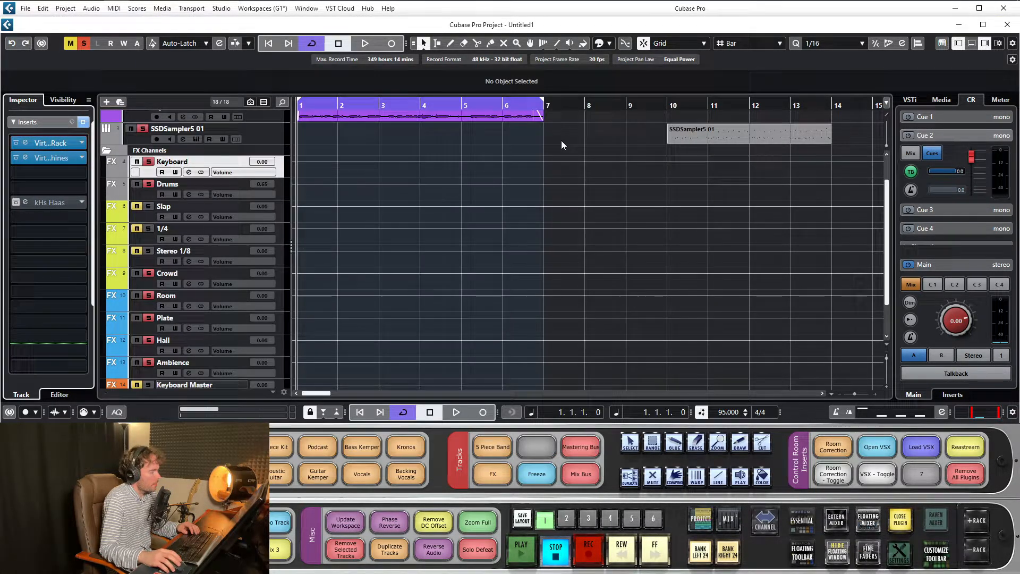
Open the SuperTap 6-Taps insert on the Crowd FX channel and reposition its window to view the delay settings
left_click(199, 272)
left_click(58, 143)
left_click_drag(546, 163, 498, 99)
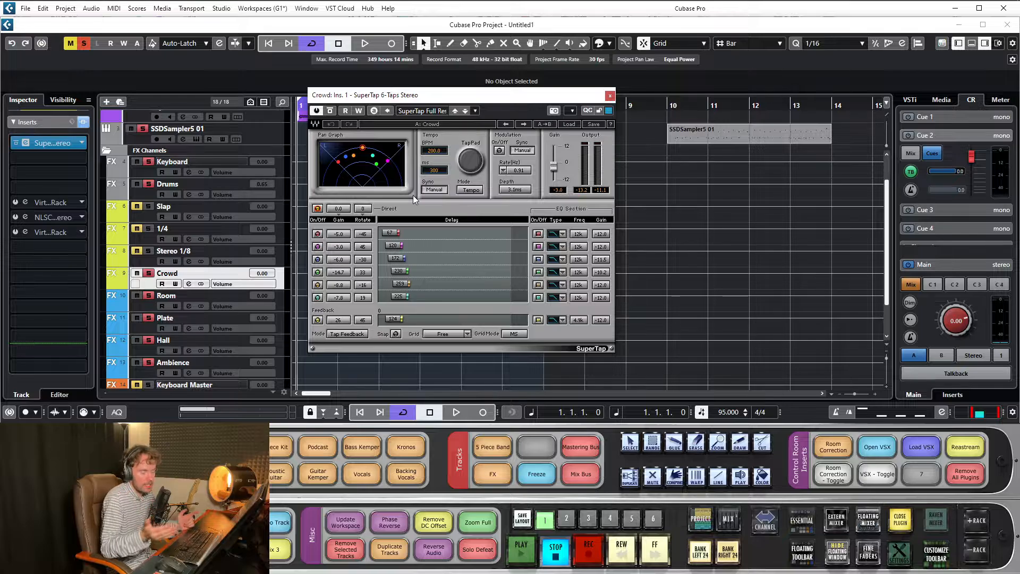
left_click_drag(445, 95, 503, 86)
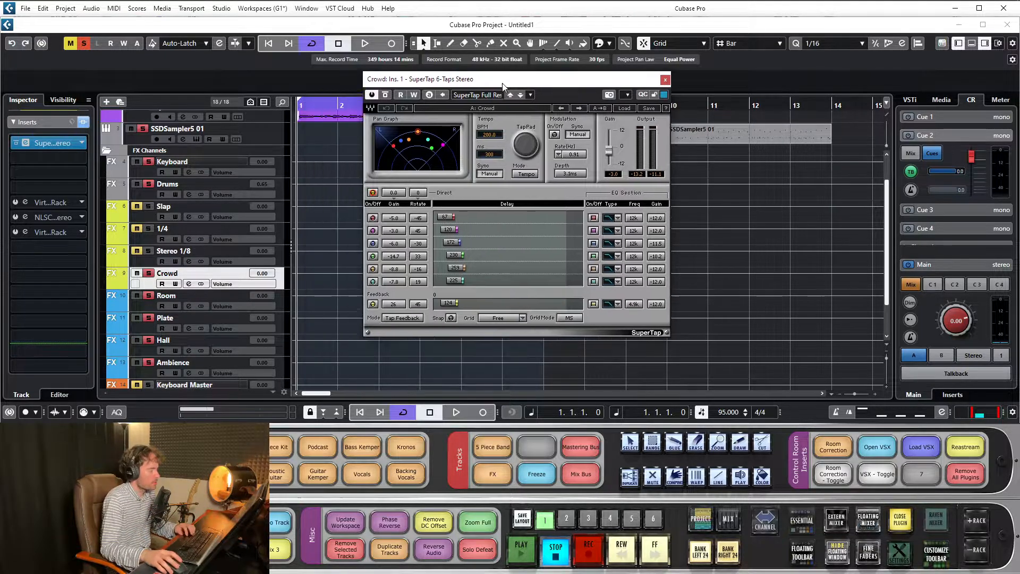
During playback, raise the Keyboard FX channel's Crowd send to about 1.37, and stop playback
key("space")
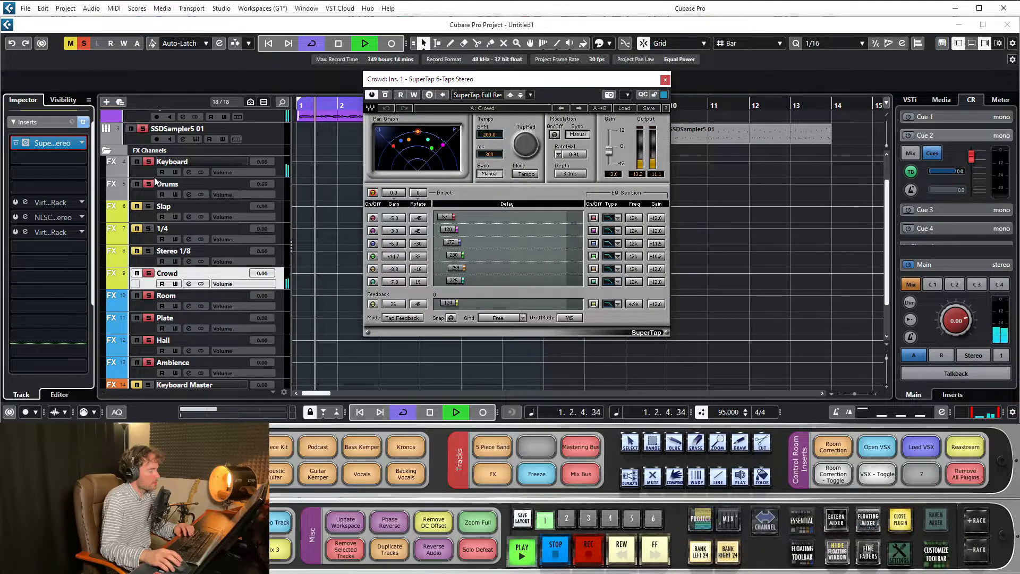
left_click(185, 165)
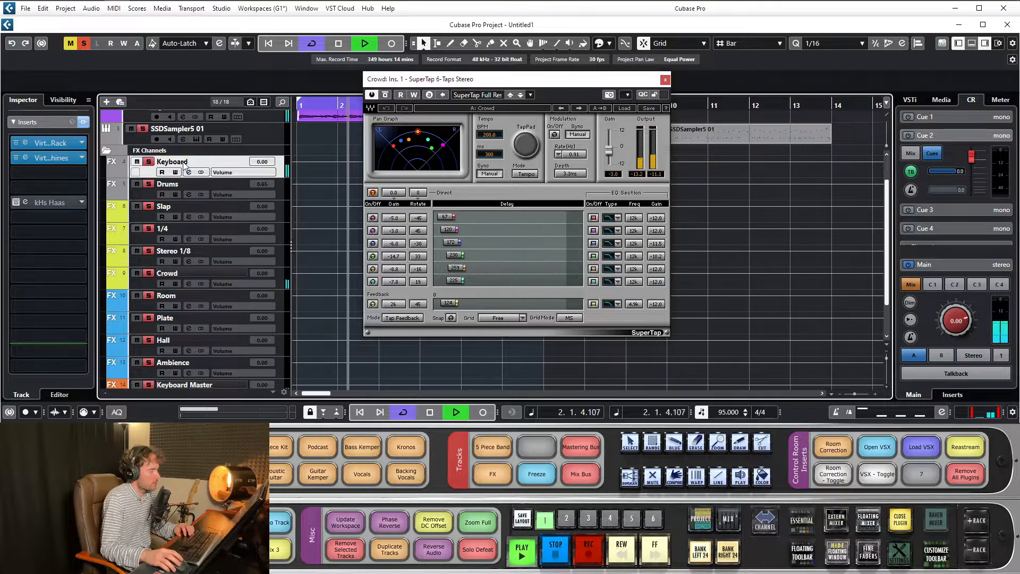
left_click(46, 119)
left_click(53, 166)
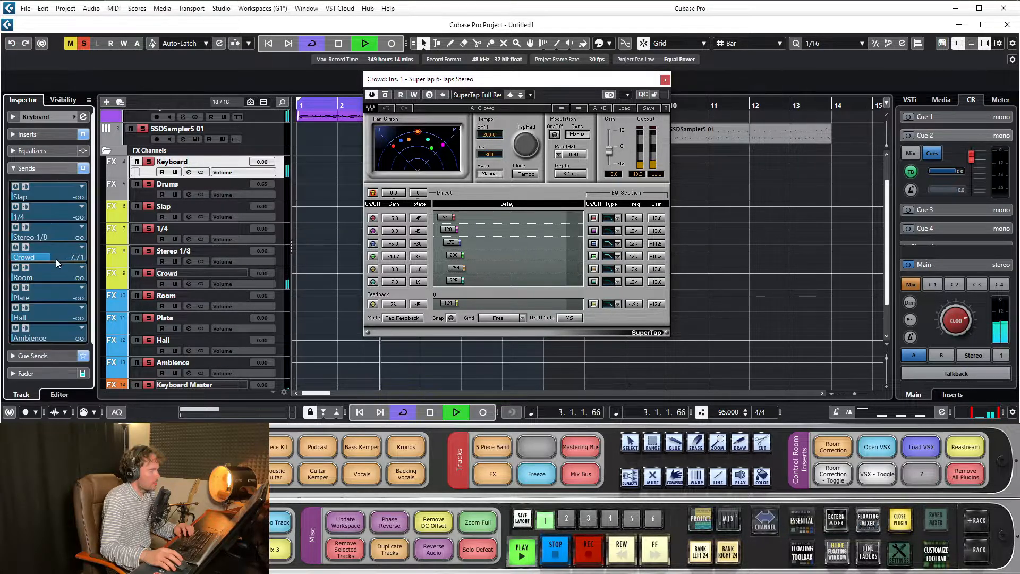
left_click_drag(56, 260, 126, 257)
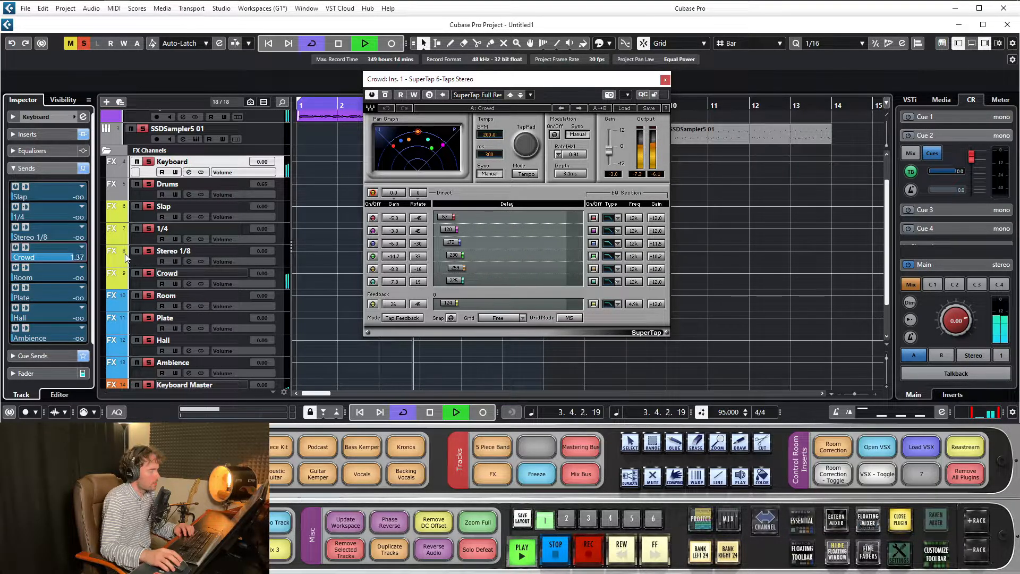
key("space")
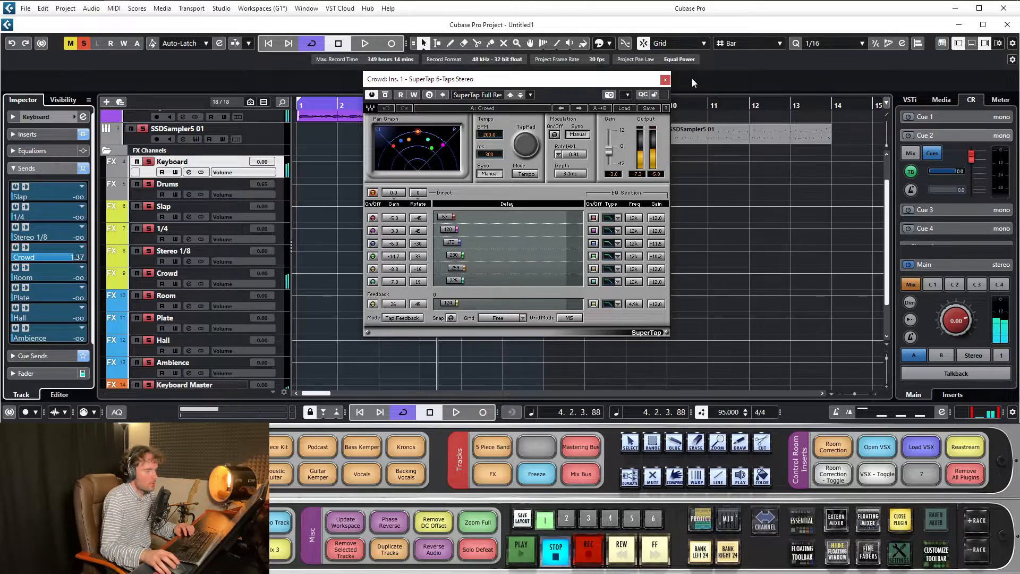
Close the SuperTap window, return the playhead to bar 1, and deactivate all solos
left_click(666, 79)
key("KP_Decimal")
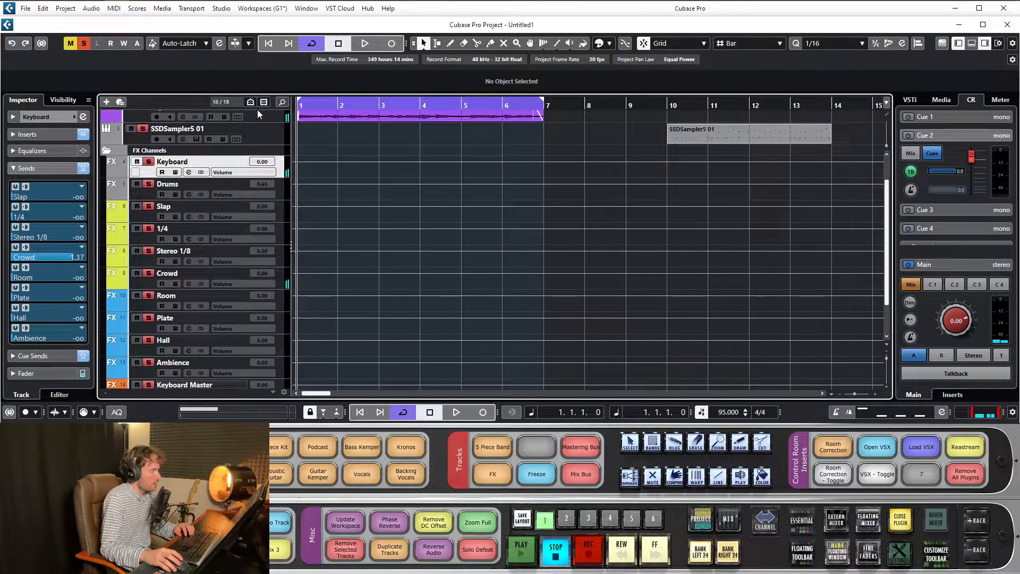
left_click(85, 43)
During playback, raise the Crowd FX channel's sends to about 0.05 for Room, 2.60 for Plate and -2.17 for Hall
left_click(204, 272)
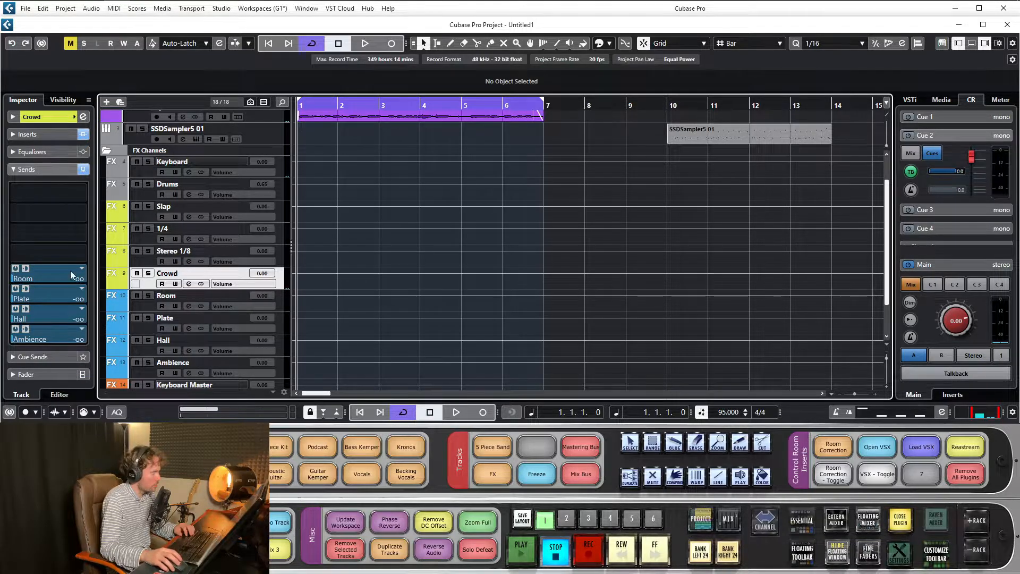
key("space")
left_click_drag(37, 278, 133, 319)
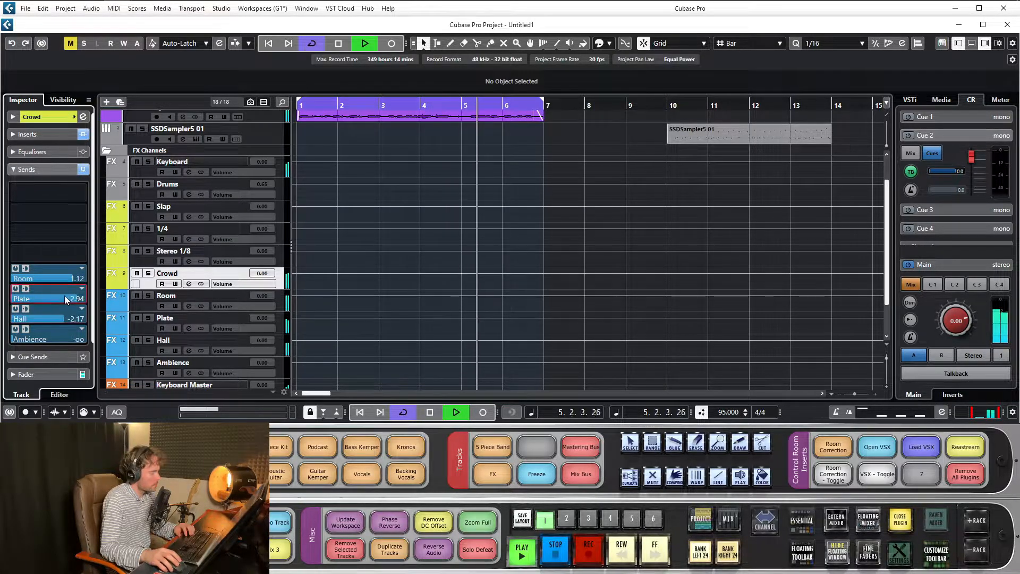
key("space")
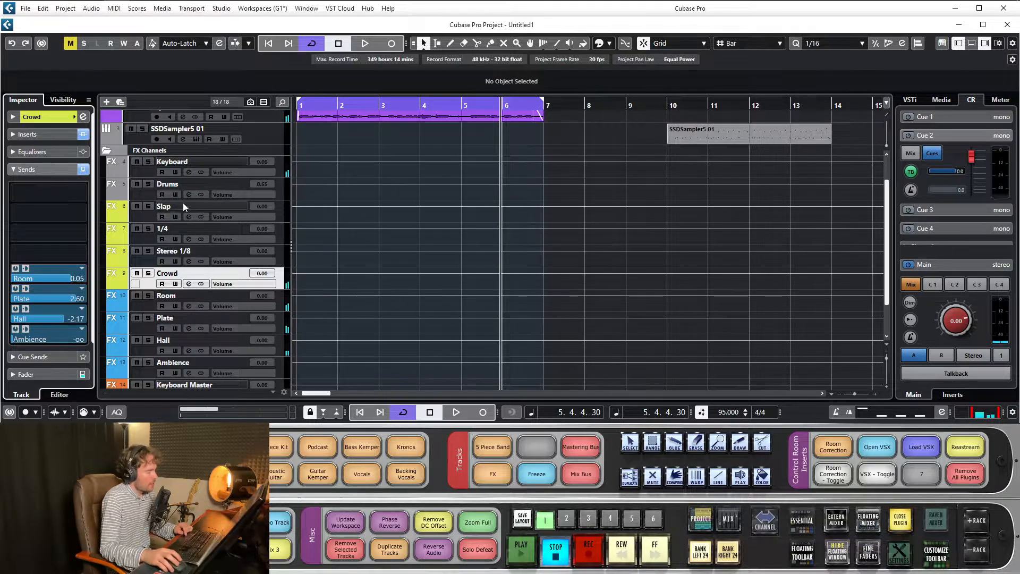
Switch between the Keyboard and Crowd FX channels to compare their sends, ending on Keyboard
left_click(229, 159)
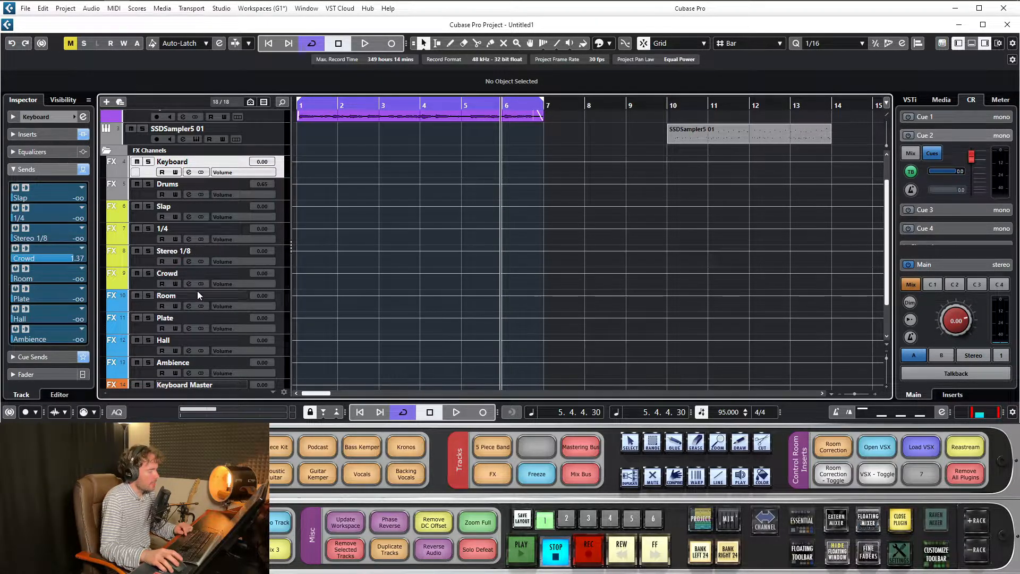
left_click(197, 272)
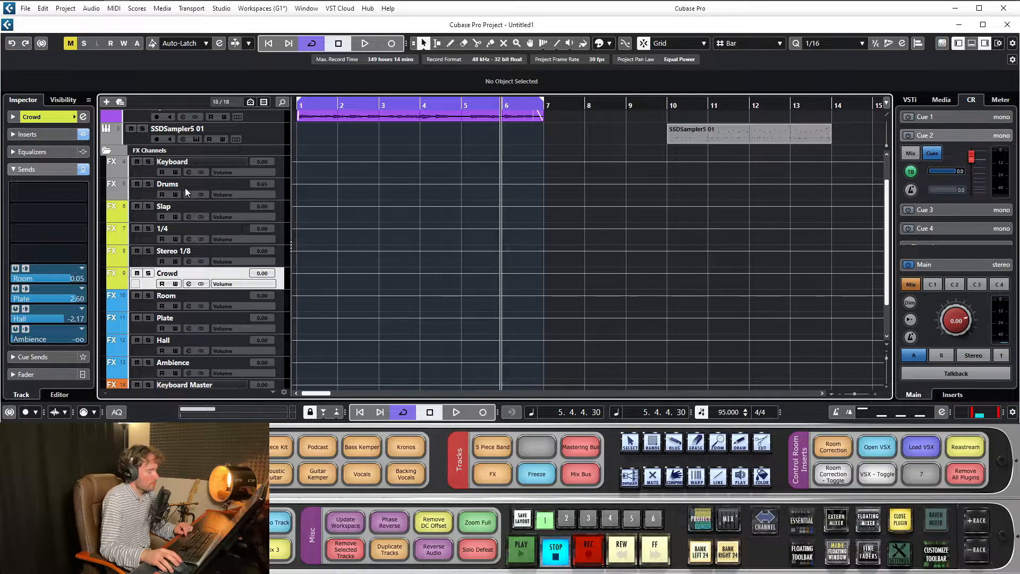
left_click(236, 163)
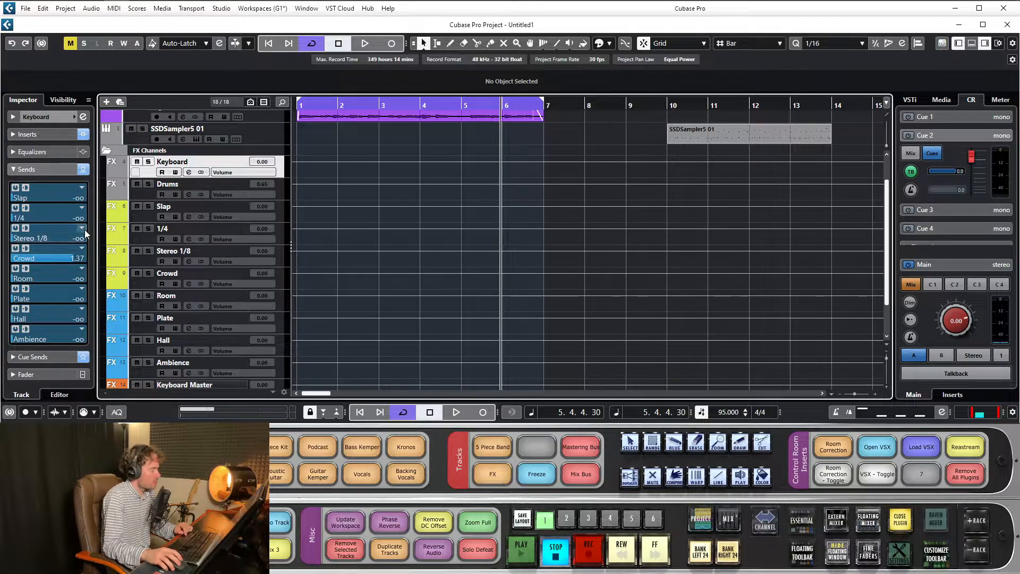
Lower the Keyboard FX channel's Crowd send to -oo
scroll(76, 262, "down", 15)
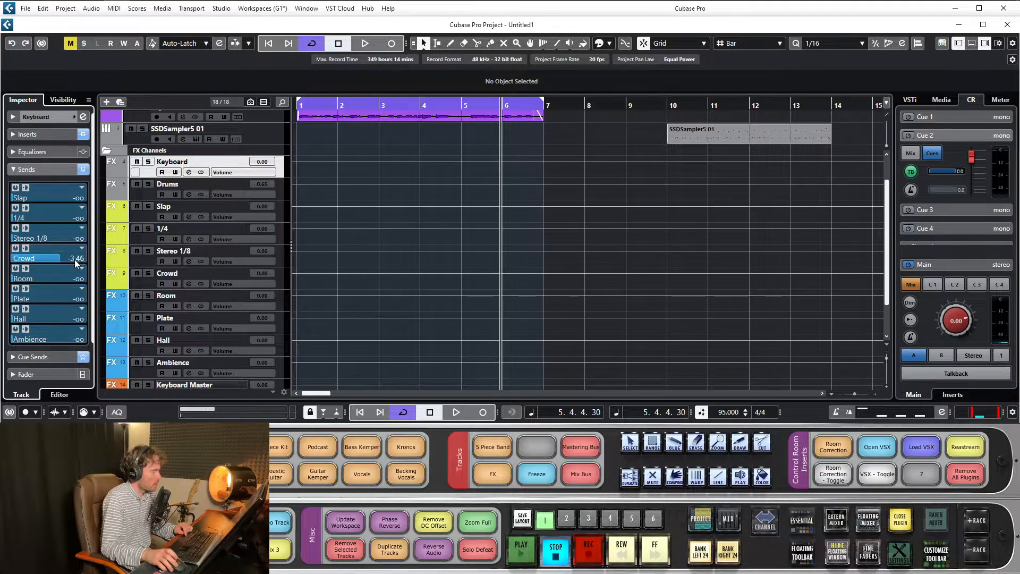
scroll(176, 141, "down", 3)
scroll(349, 190, "up", 5)
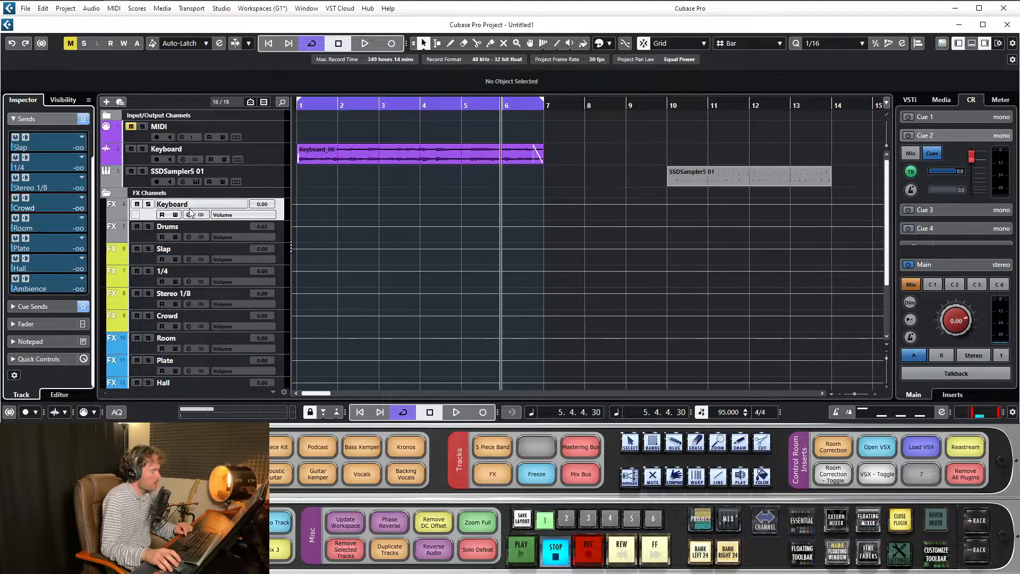
Play from bar 1 while raising the Keyboard FX channel's Room send to about 1.12 and lowering it back to -oo
left_click(301, 106)
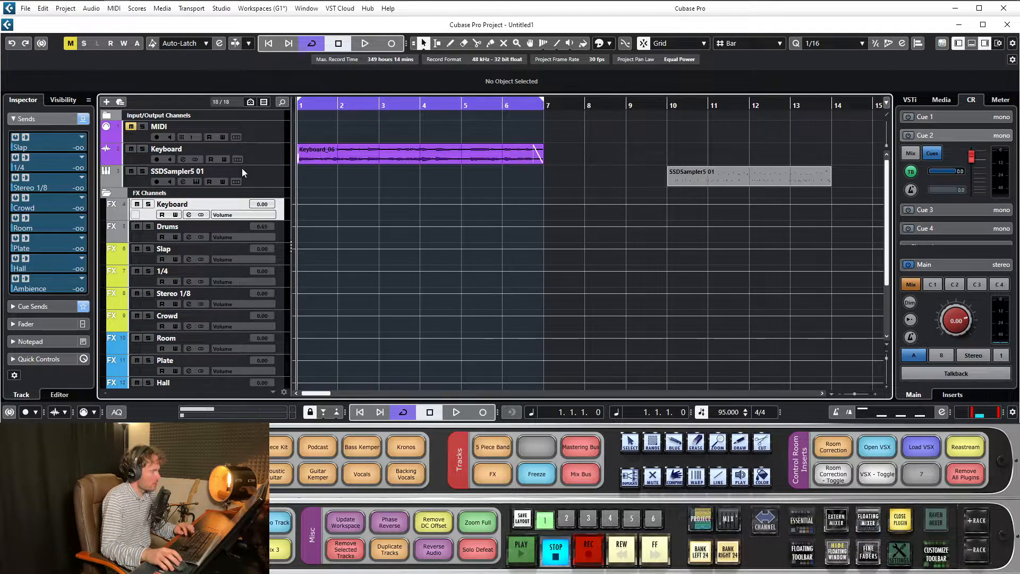
key("space")
left_click_drag(38, 228, 113, 224)
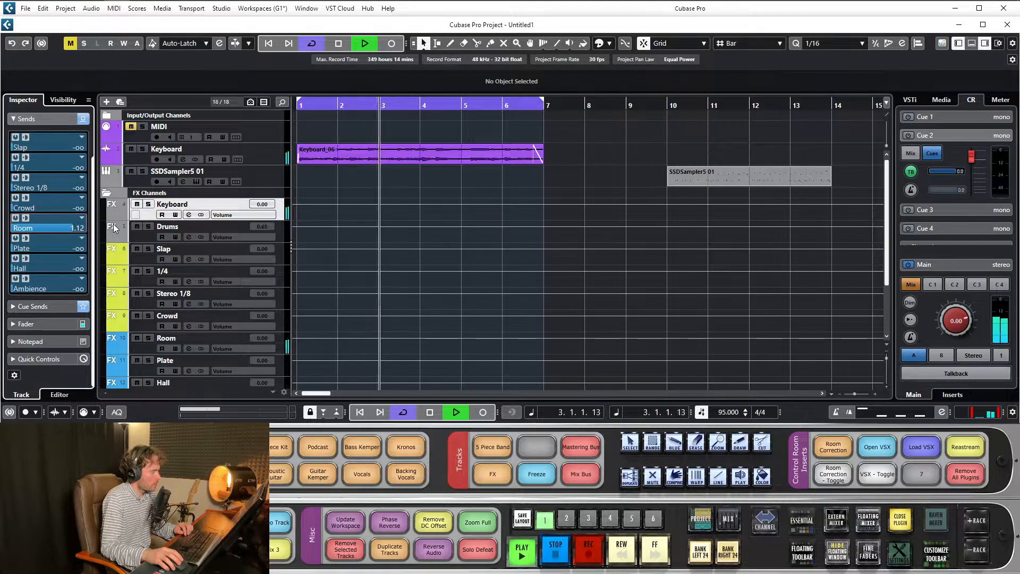
left_click_drag(113, 224, 2, 206)
key("space")
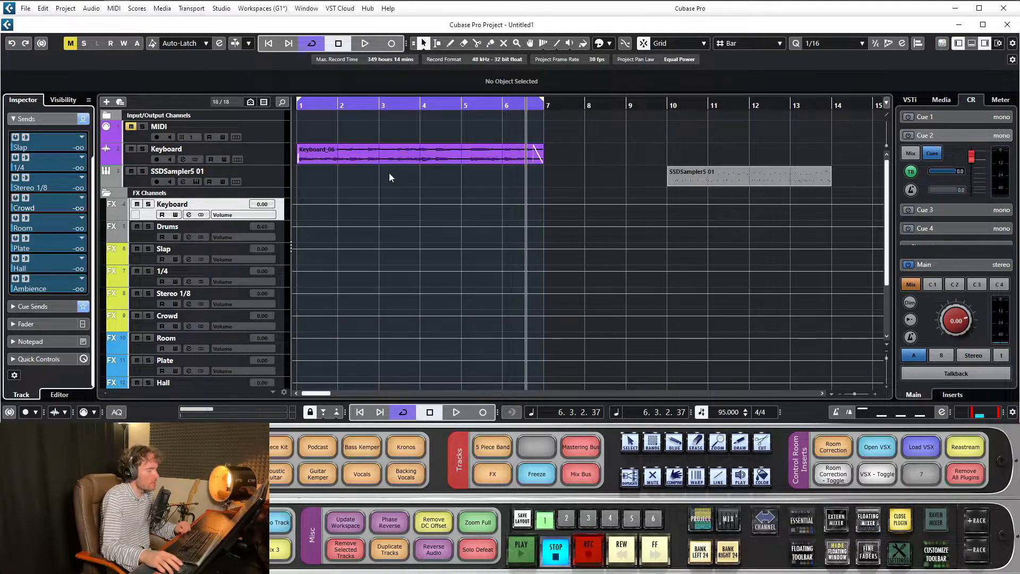
Return the playhead to bar 1 and expand the Keyboard FX channel's inserts
left_click_drag(328, 108, 312, 101)
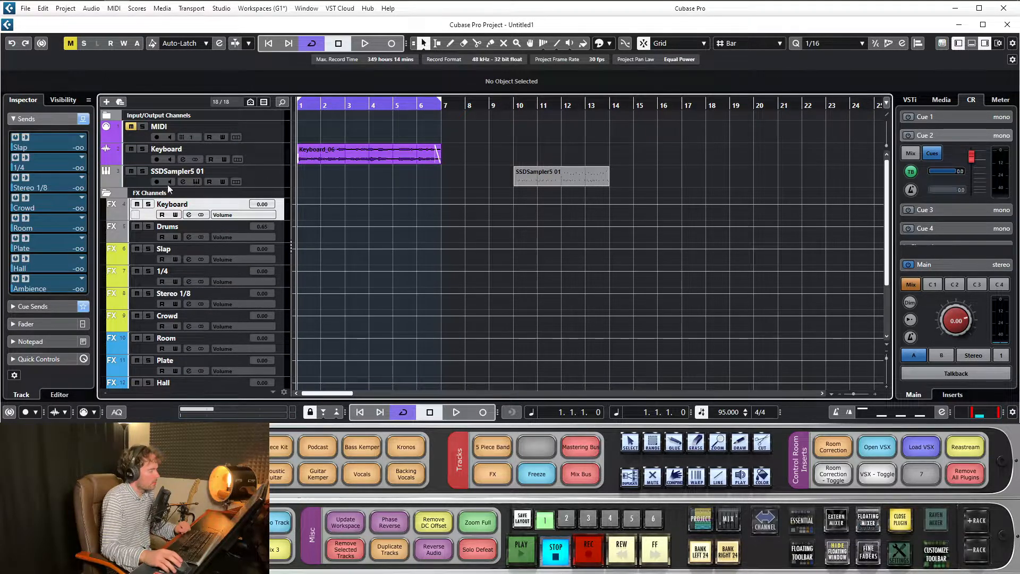
left_click(41, 118)
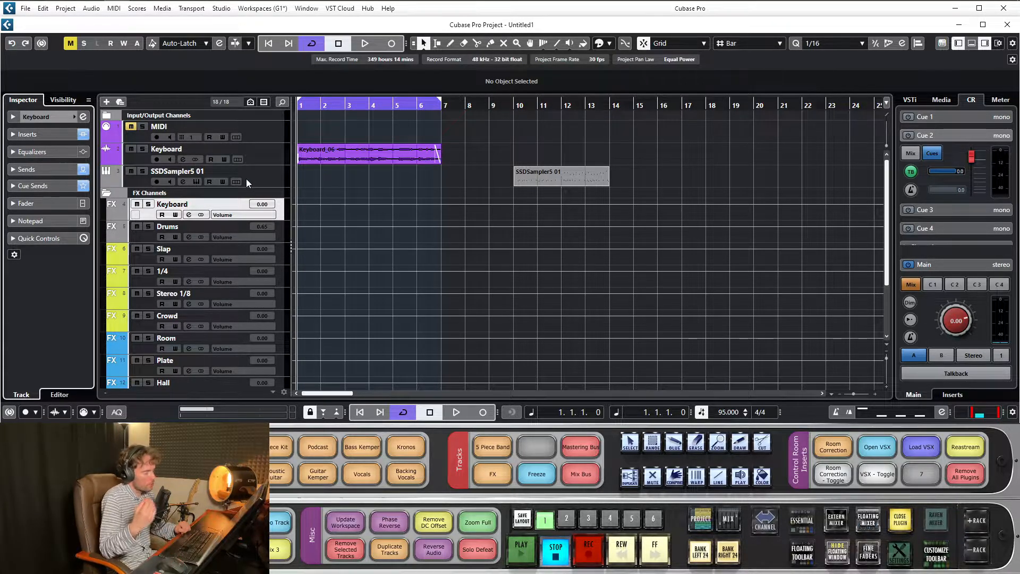
left_click(49, 167)
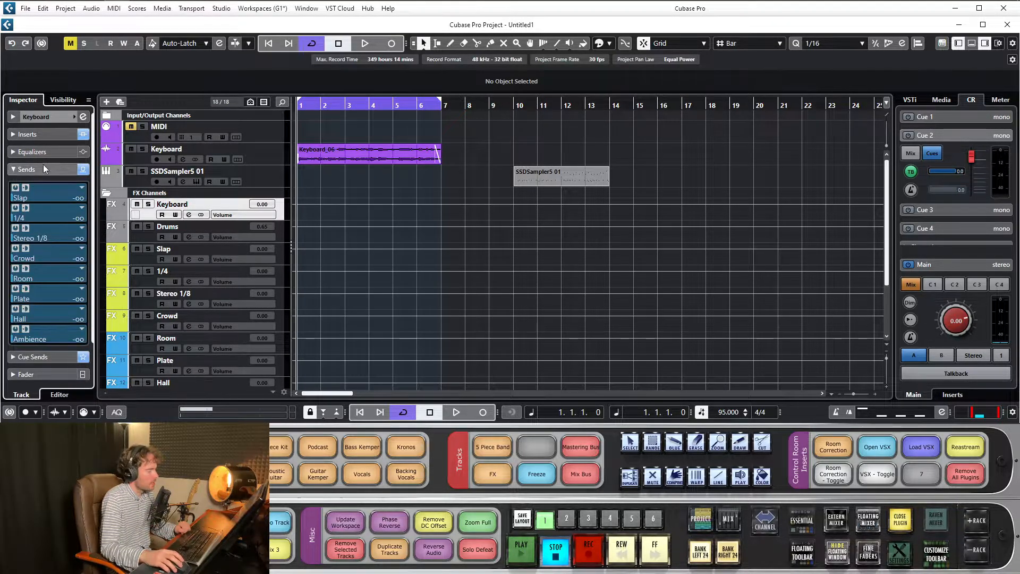
left_click(45, 168)
left_click(43, 135)
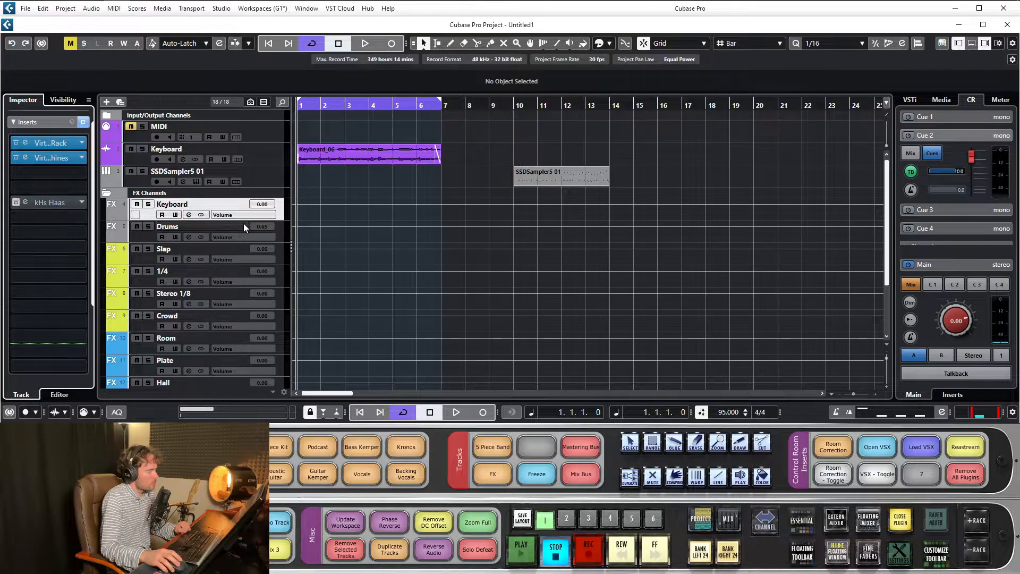
Load TrueVerb Stereo into the fourth insert slot of the Keyboard FX channel
left_click(219, 225)
left_click(221, 213)
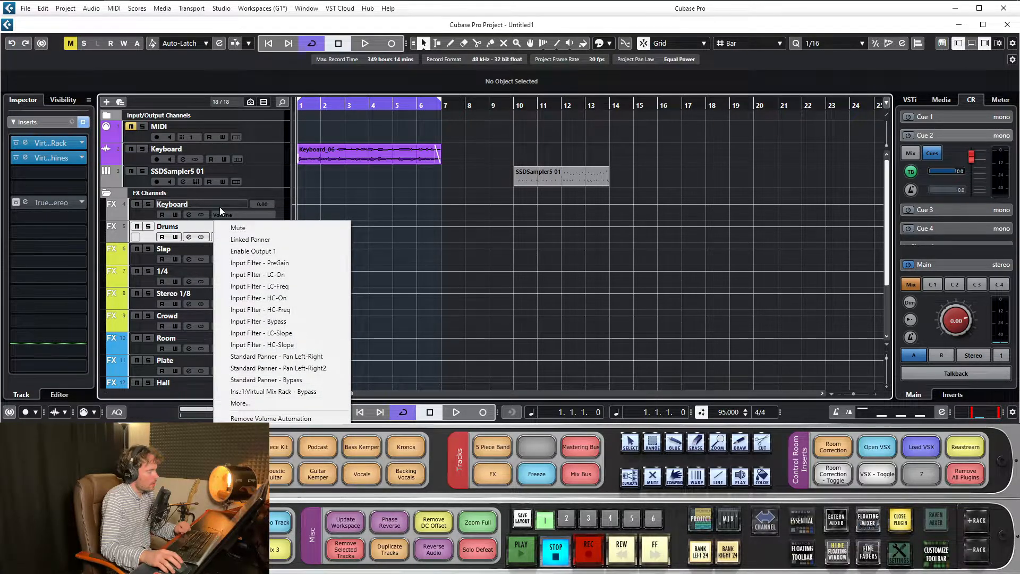
left_click(219, 206)
left_click(214, 207)
left_click(69, 195)
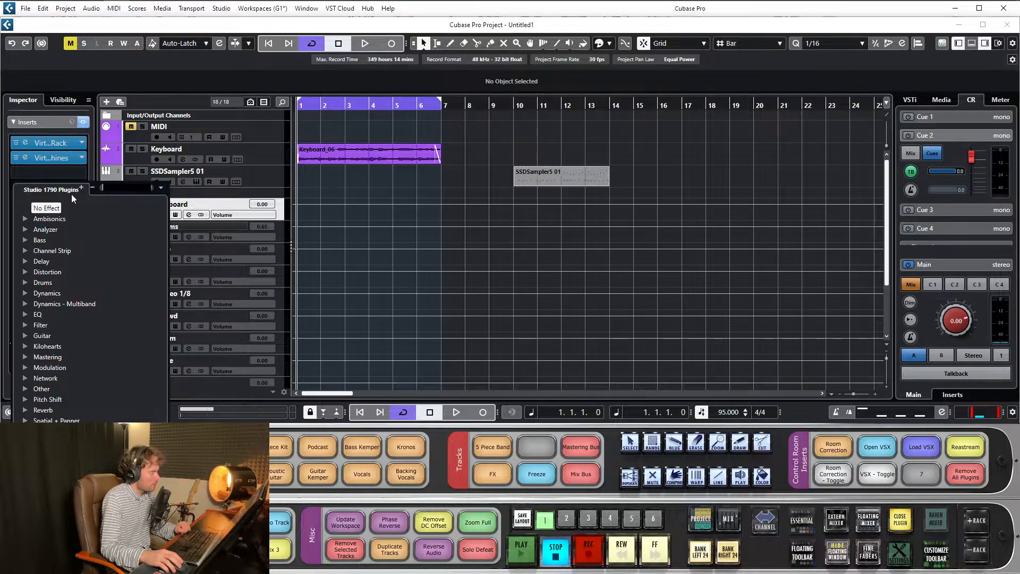
type("tru")
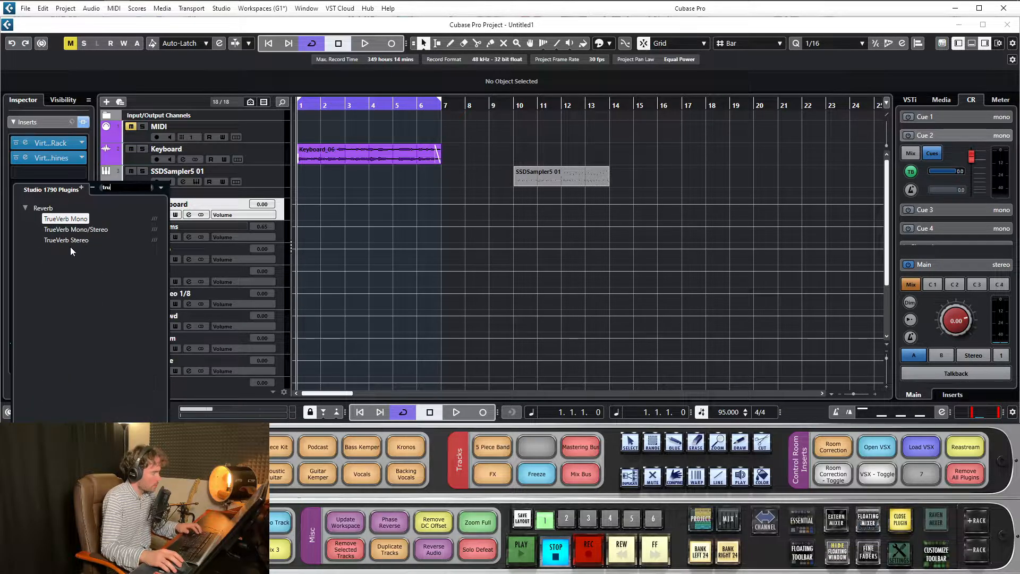
left_click(75, 242)
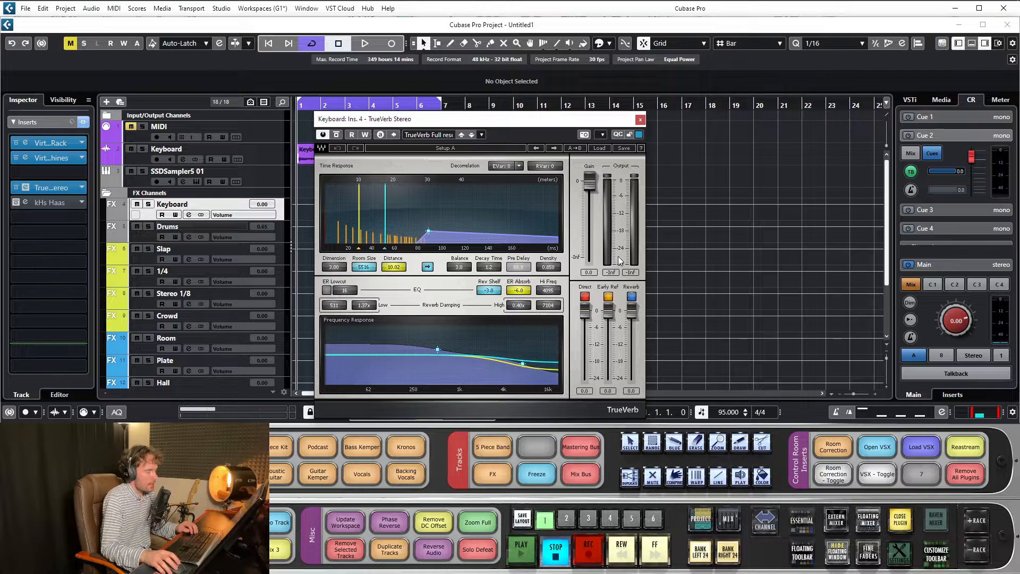
Lower TrueVerb's Early Ref and Reverb levels to -24.0, and raise Reverb back to 0.0 during playback
left_click_drag(632, 312, 633, 377)
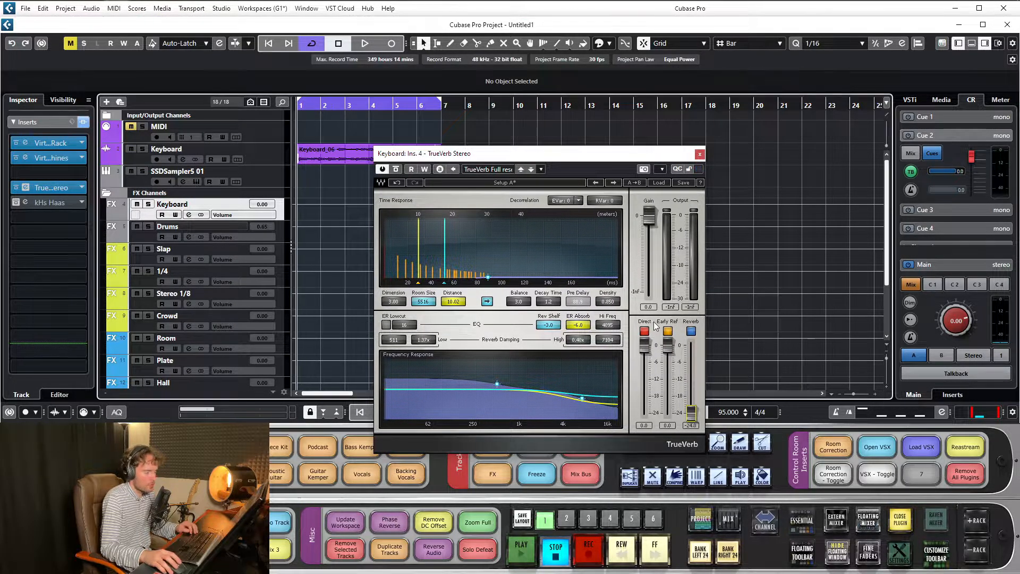
left_click_drag(668, 346, 668, 413)
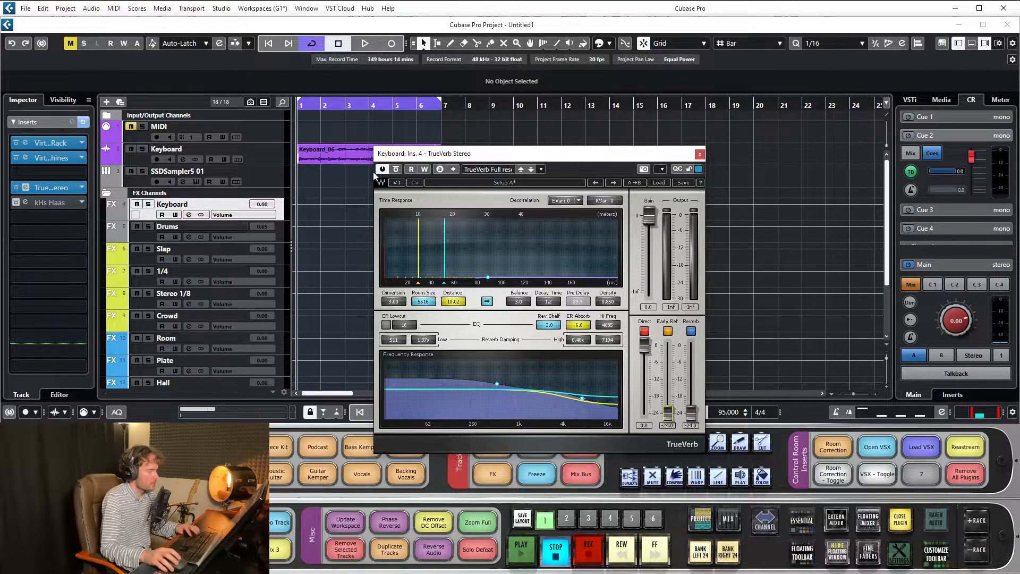
key("space")
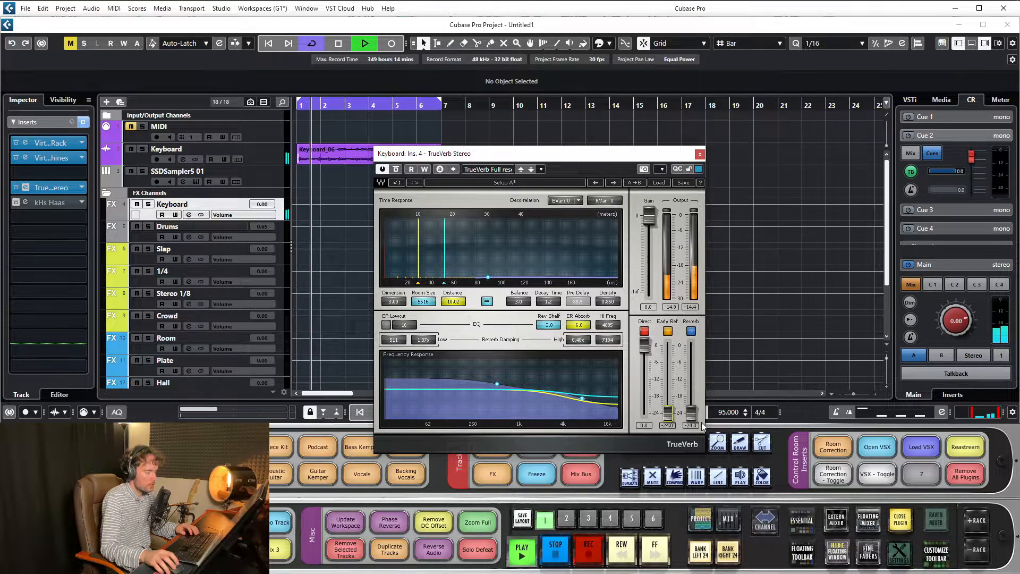
left_click_drag(691, 412, 691, 346)
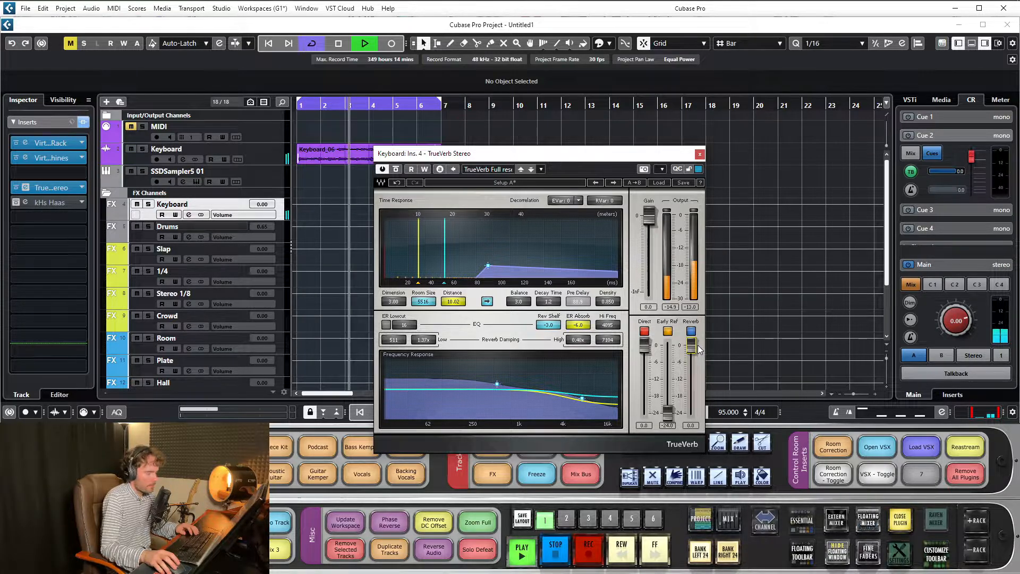
key("space")
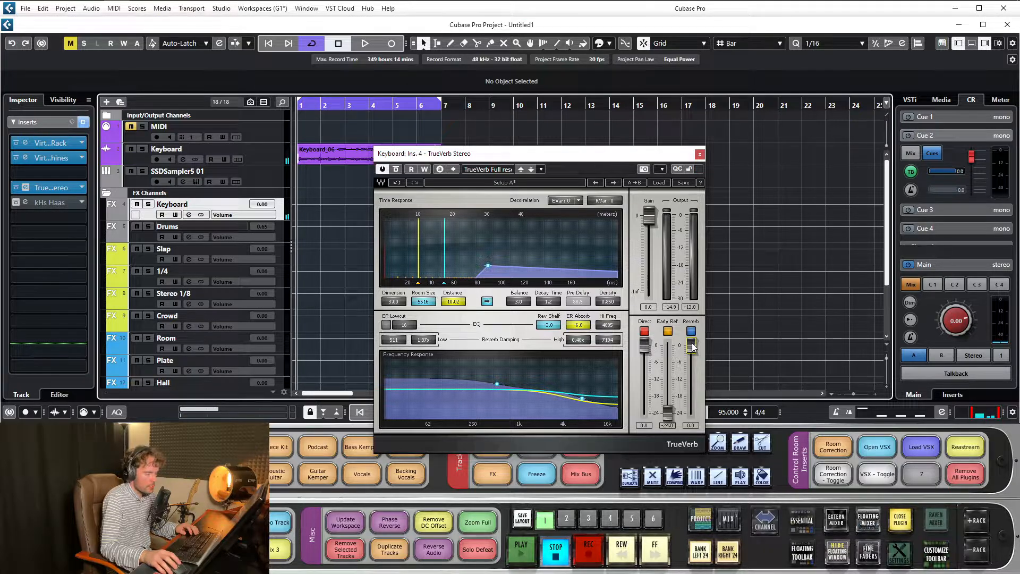
Toggle TrueVerb's Direct signal during playback and raise the reverb curve point to Balance 7.9 and Decay Time 2.0
left_click(693, 347)
key("space")
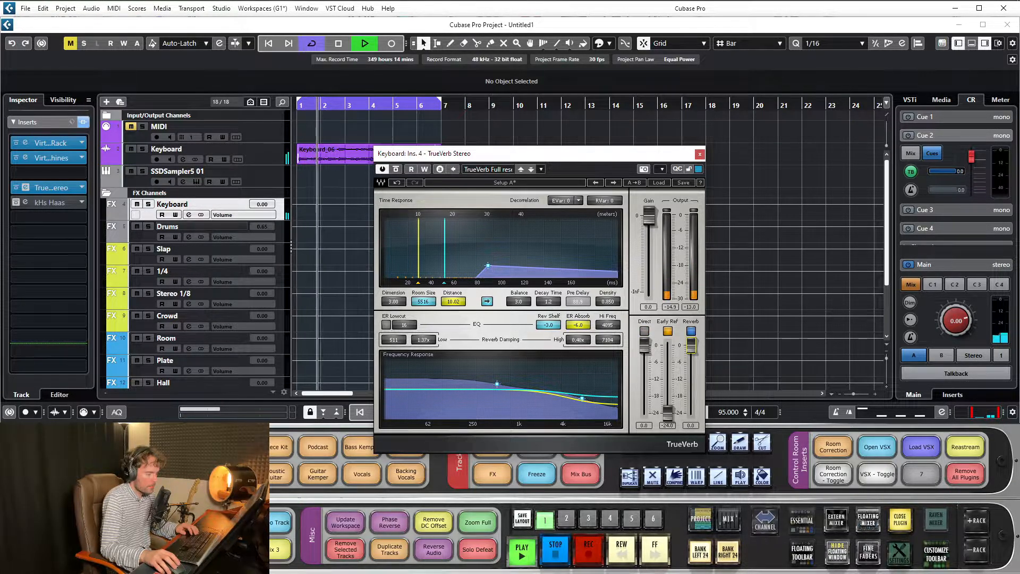
left_click_drag(691, 345, 691, 341)
left_click(645, 332)
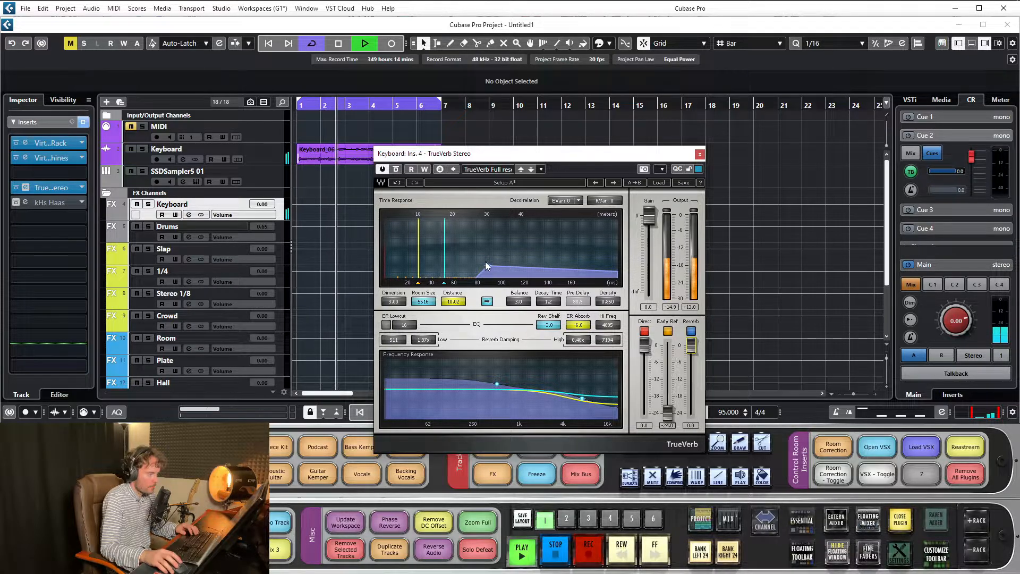
mouse_move(489, 266)
left_mouse_down()
mouse_move(489, 245)
mouse_move(489, 258)
left_mouse_up()
key("space")
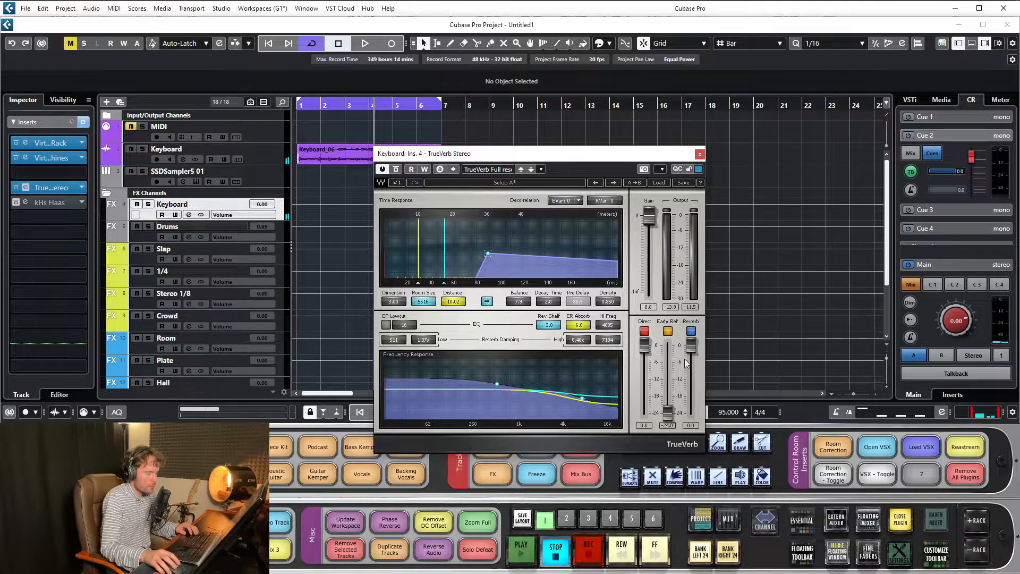
Audition TrueVerb's early reflections with Early Ref at 0.0, Reverb at -24.0 and the Direct signal muted
left_click_drag(691, 346, 668, 345)
key("space")
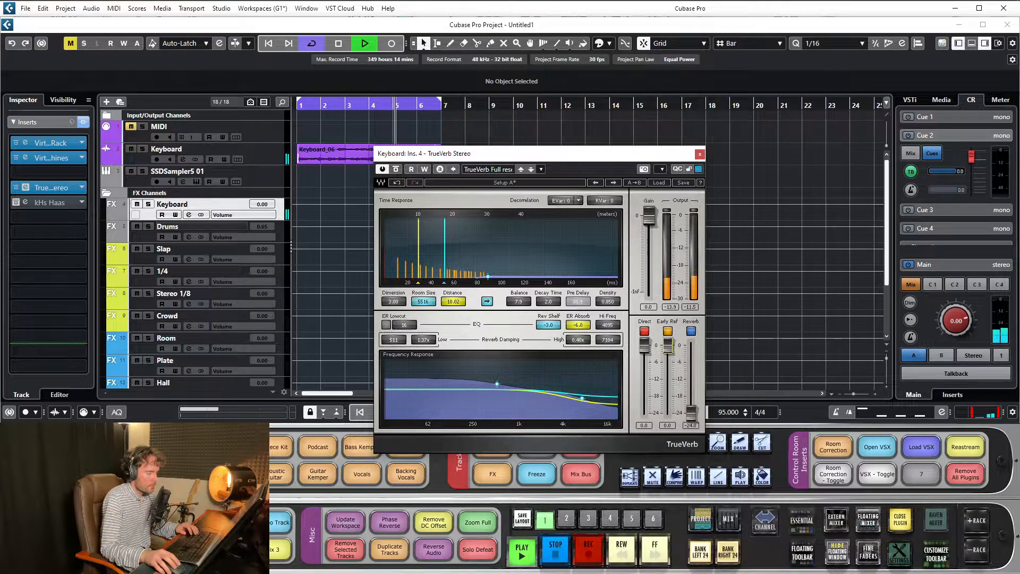
mouse_move(691, 412)
left_mouse_down()
mouse_move(691, 362)
mouse_move(691, 413)
left_mouse_up()
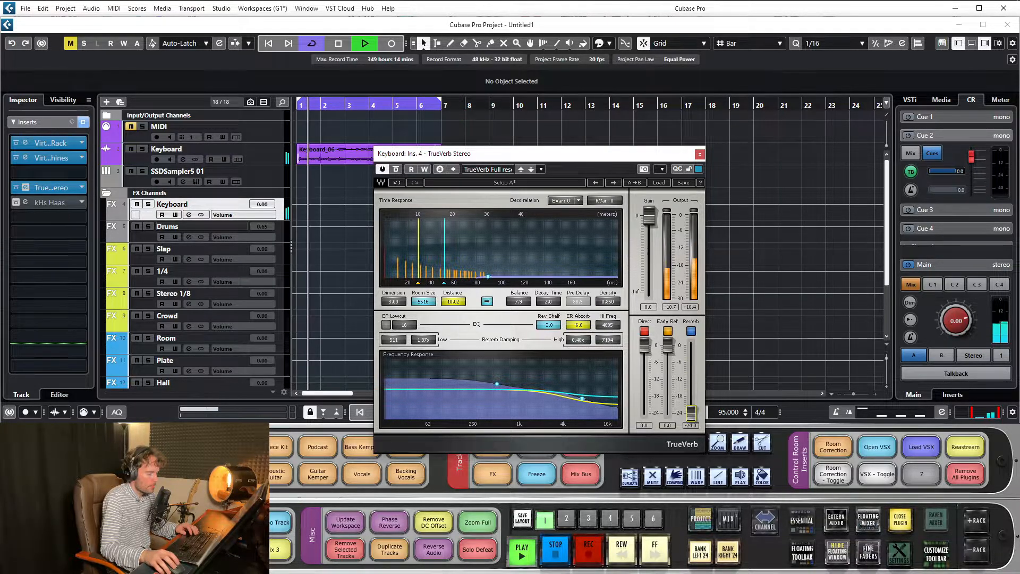
mouse_move(668, 346)
left_mouse_down()
mouse_move(668, 412)
mouse_move(668, 346)
left_mouse_up()
left_click(644, 331)
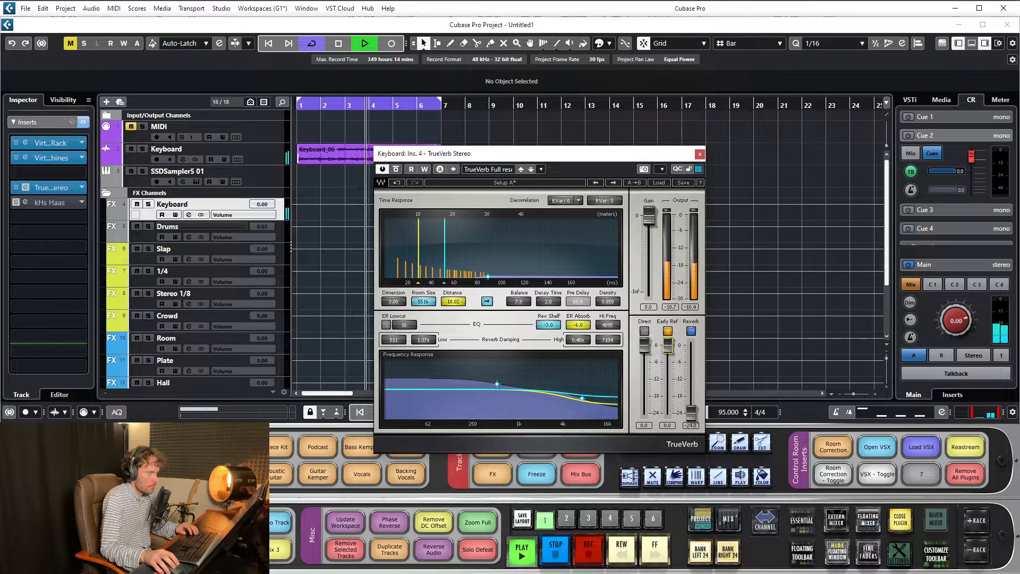
Restore TrueVerb's Direct signal, set Early Ref to -1.2 and Reverb to -5.1, and stop playback
mouse_move(668, 345)
left_mouse_down()
mouse_move(668, 360)
mouse_move(668, 349)
left_mouse_up()
left_click(645, 331)
left_click_drag(691, 412, 691, 360)
key("space")
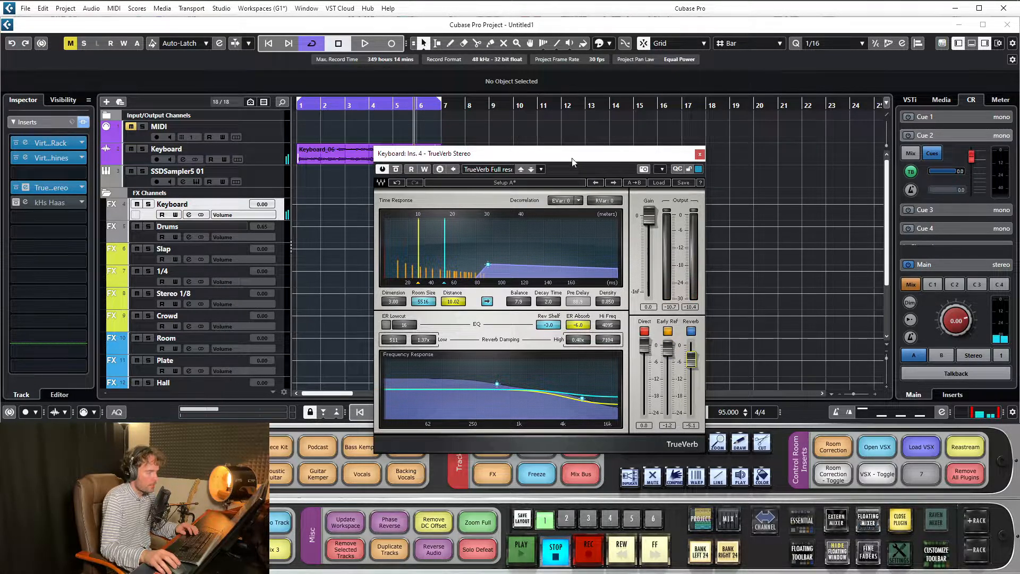
Set TrueVerb's Early Ref level to -4.4 and Reverb level to -1.7, moving the plug-in window clear of the keyboard clip
left_click_drag(573, 160, 586, 122)
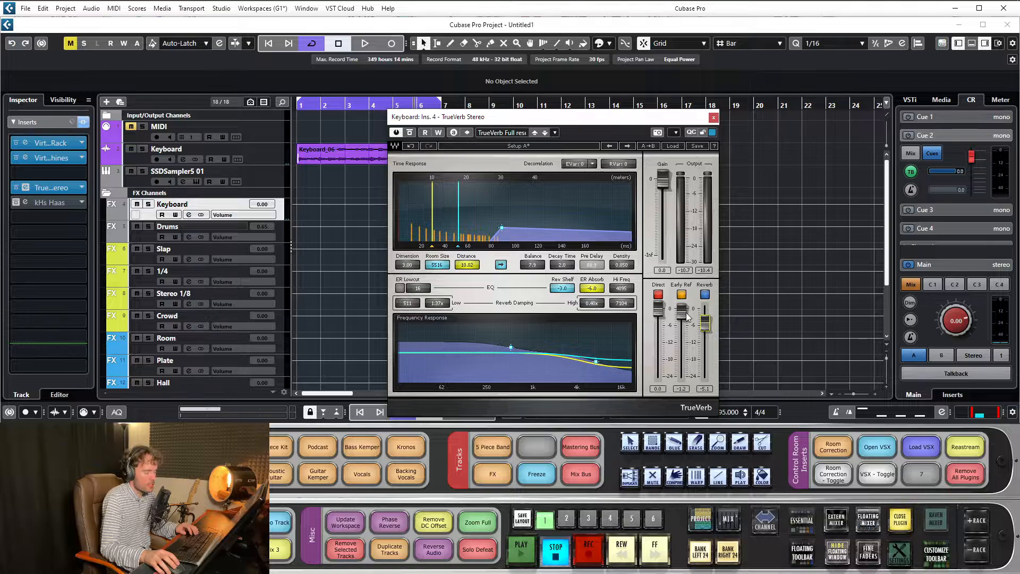
left_click_drag(687, 317, 687, 327)
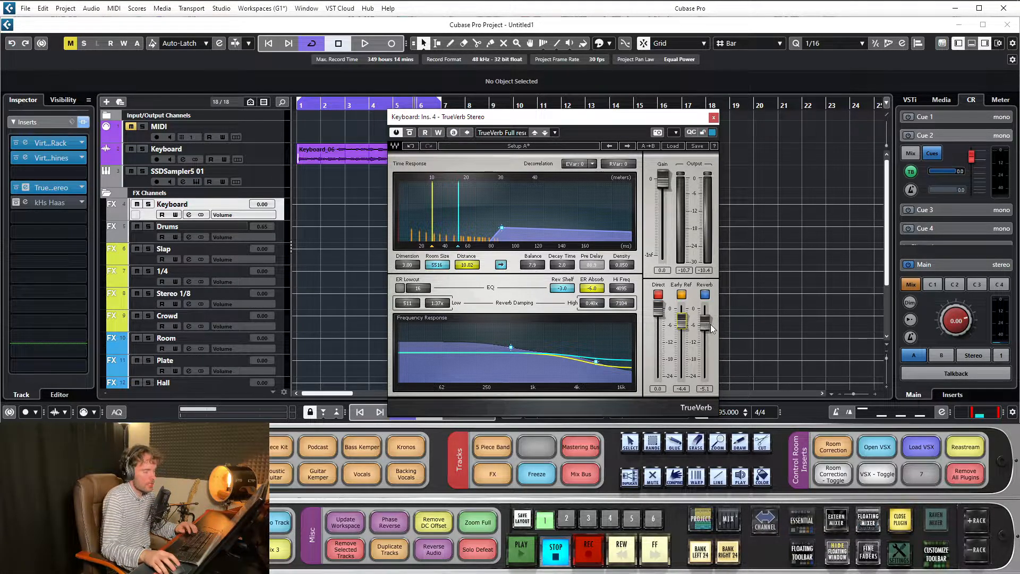
left_click_drag(705, 322, 709, 311)
left_click_drag(628, 119, 619, 110)
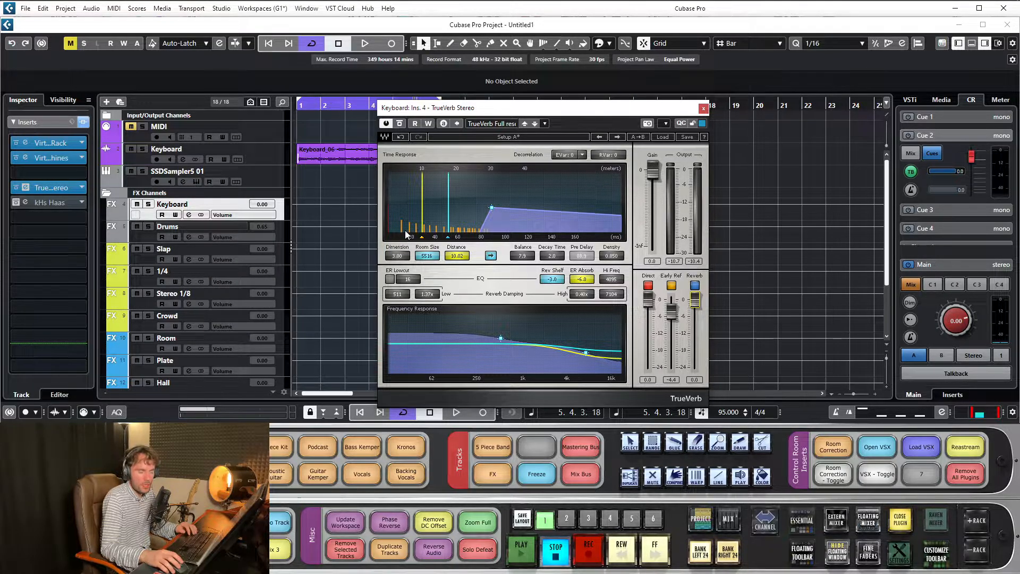
mouse_move(695, 302)
left_mouse_down()
mouse_move(695, 318)
mouse_move(695, 306)
left_mouse_up()
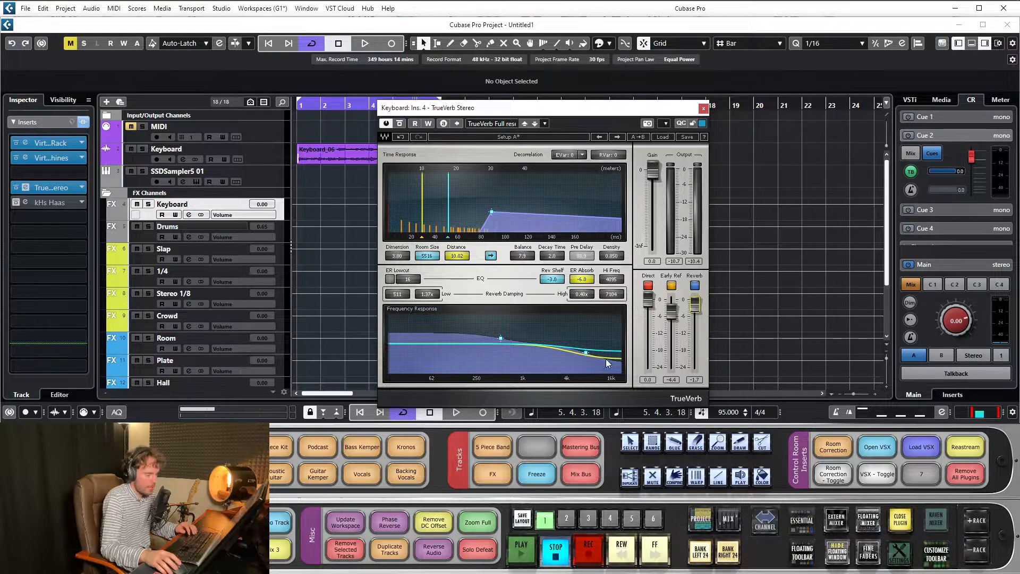
left_click_drag(467, 109, 461, 99)
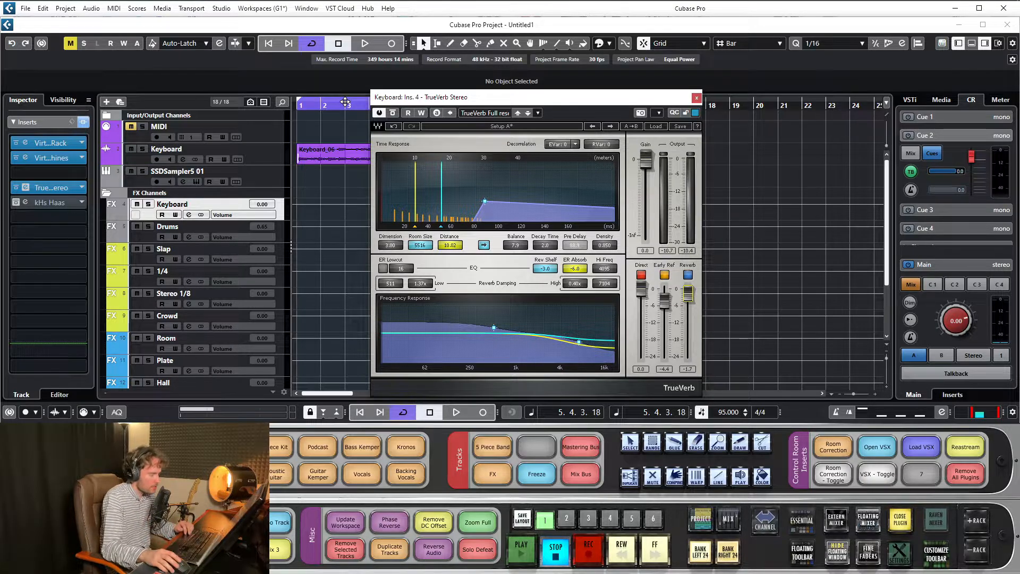
left_click_drag(527, 97, 592, 89)
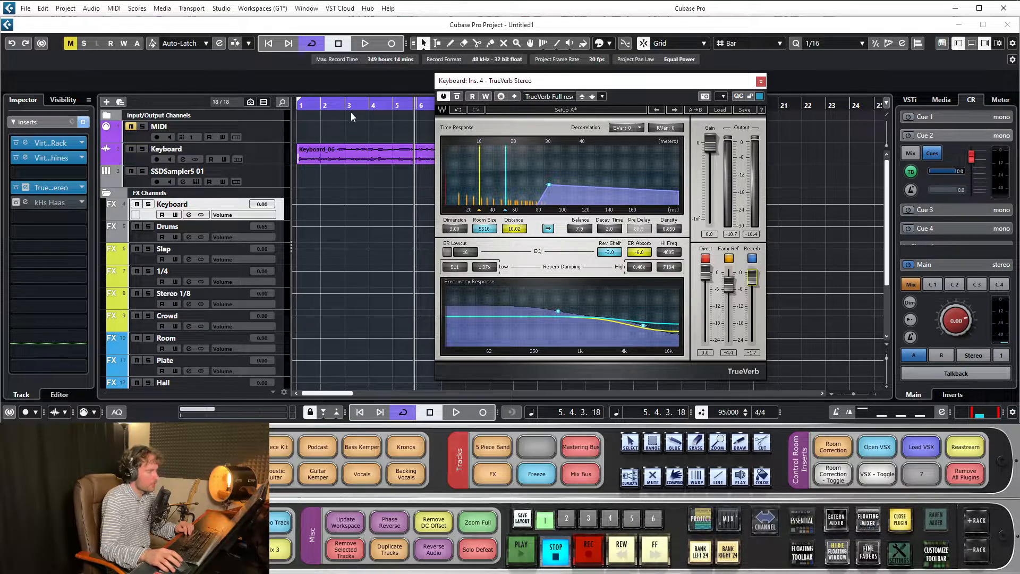
Play from bar 1 with TrueVerb's Early Ref at -3.6, Reverb at -5.3 and Direct muted, and close the plug-in
key("Home")
left_click_drag(752, 277, 728, 283)
key("space")
left_click(706, 259)
key("space")
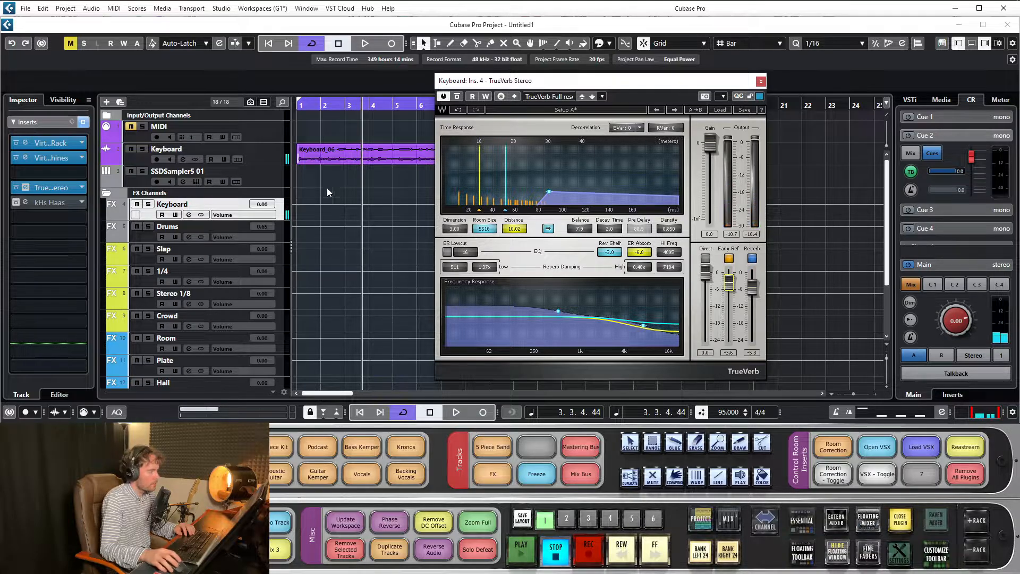
left_click(761, 81)
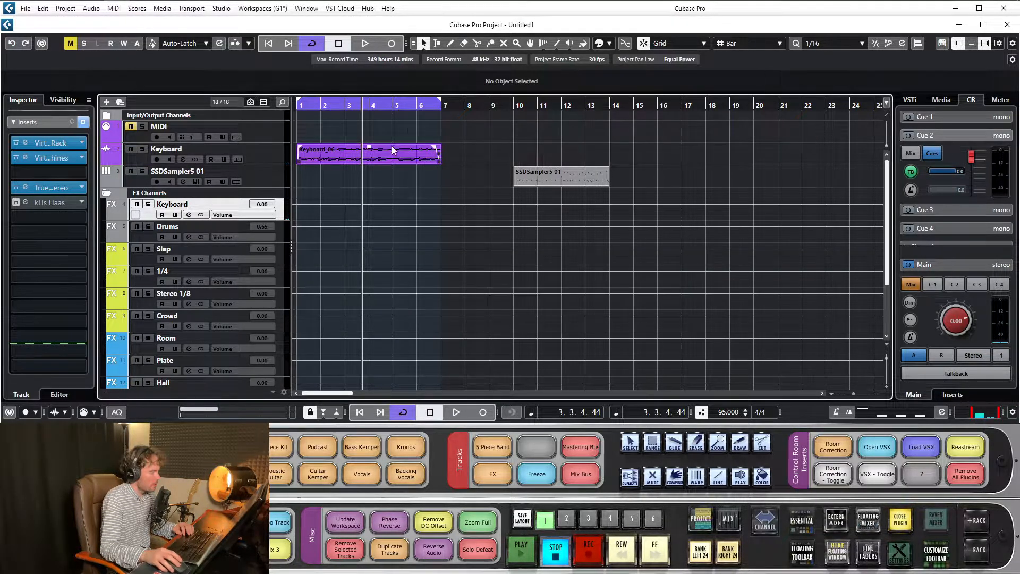
Move the playhead to bar 10 and compare the SSDSampler5 01 track's audio sends with the Drums FX channel's inserts
left_click_drag(523, 105, 523, 101)
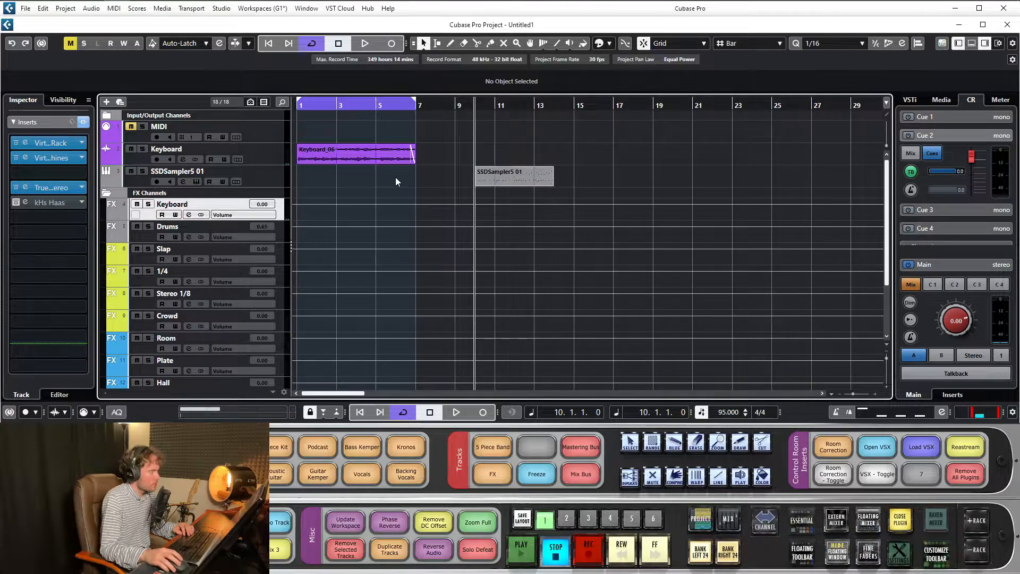
left_click(259, 178)
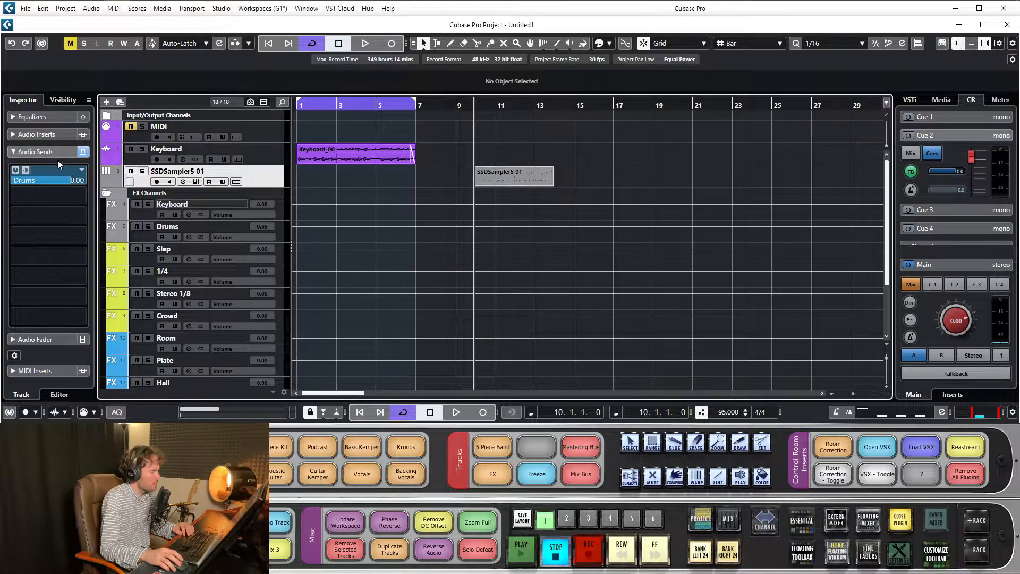
left_click(45, 154)
left_click(168, 225)
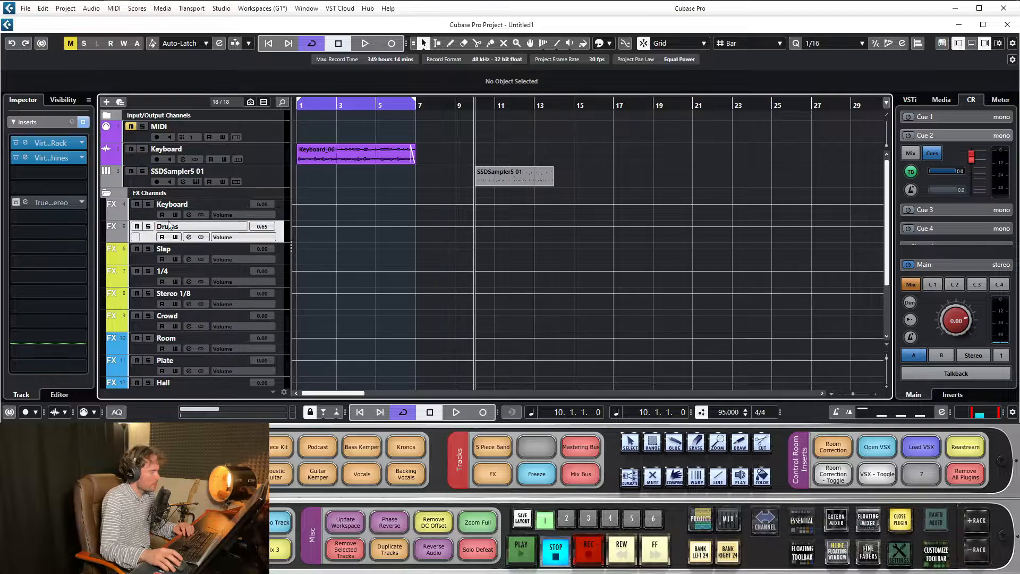
Mute the Keyboard track and Keyboard FX channel, and play the SSDSampler5 01 part as a cycle
left_click(519, 181)
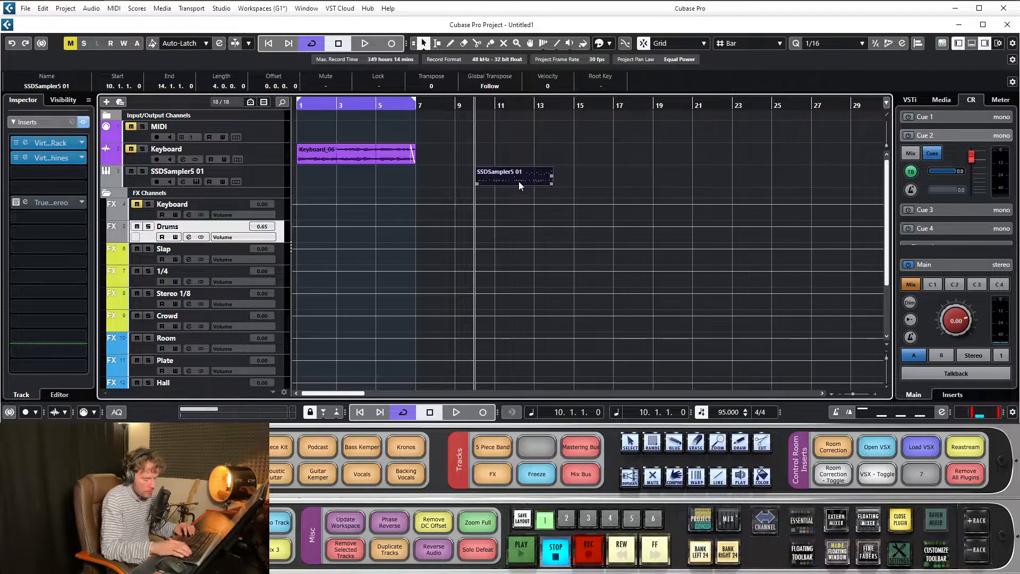
key("p")
key("space")
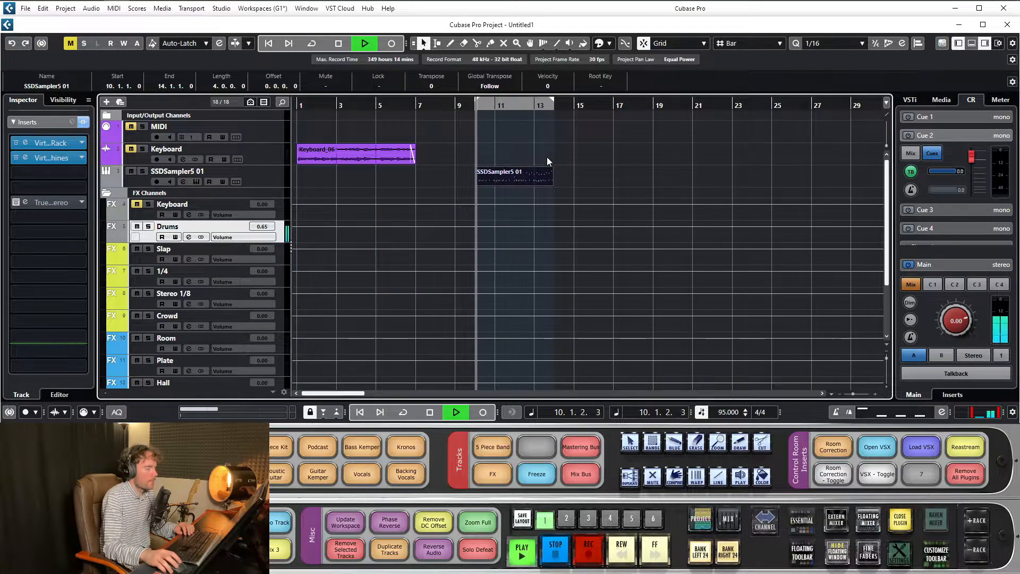
left_click(470, 155)
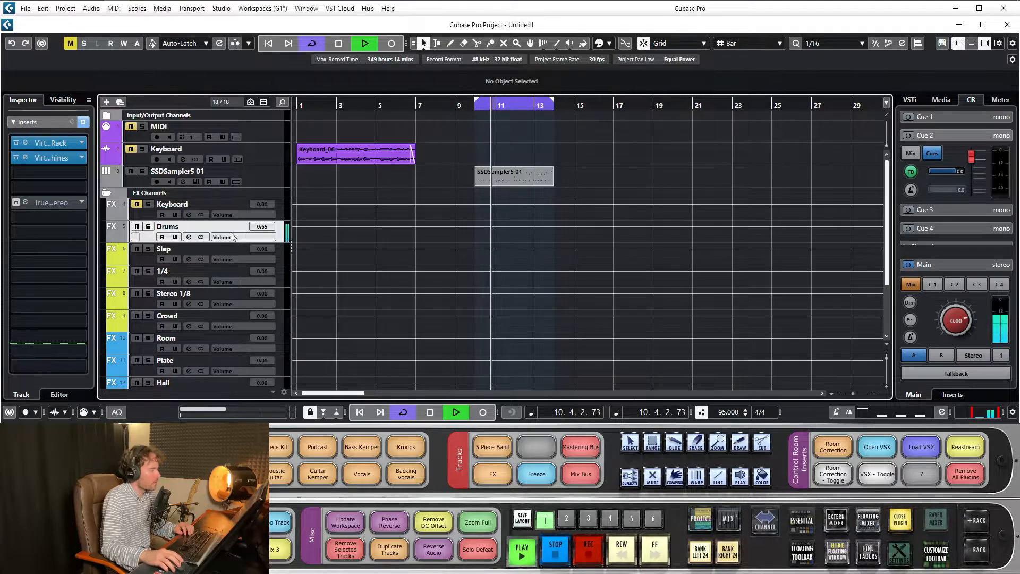
Stop playback, return the playhead to bar 10 and show the Drums FX channel's sends
left_click(43, 128)
key("space")
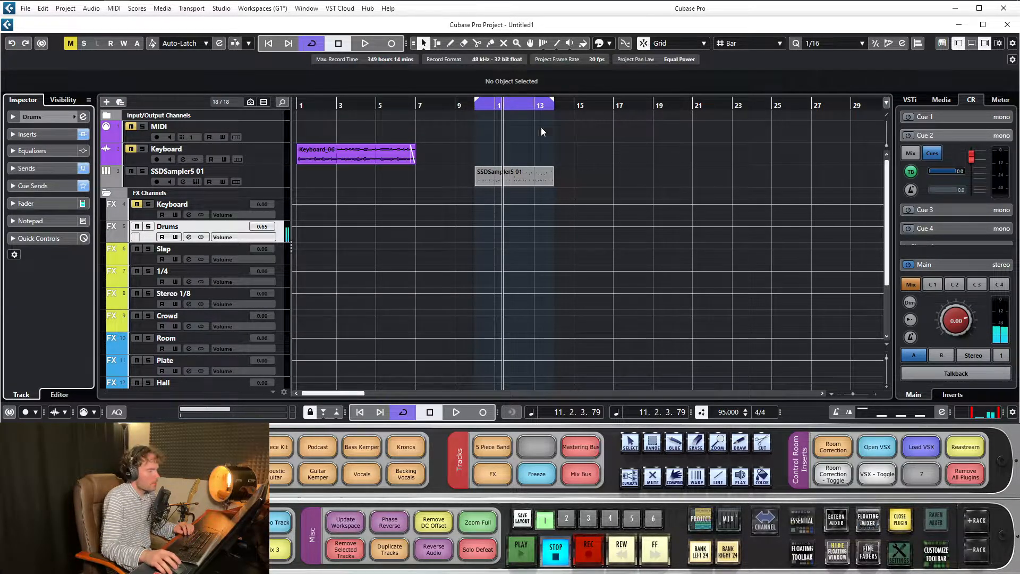
scroll(531, 118, "up", 3)
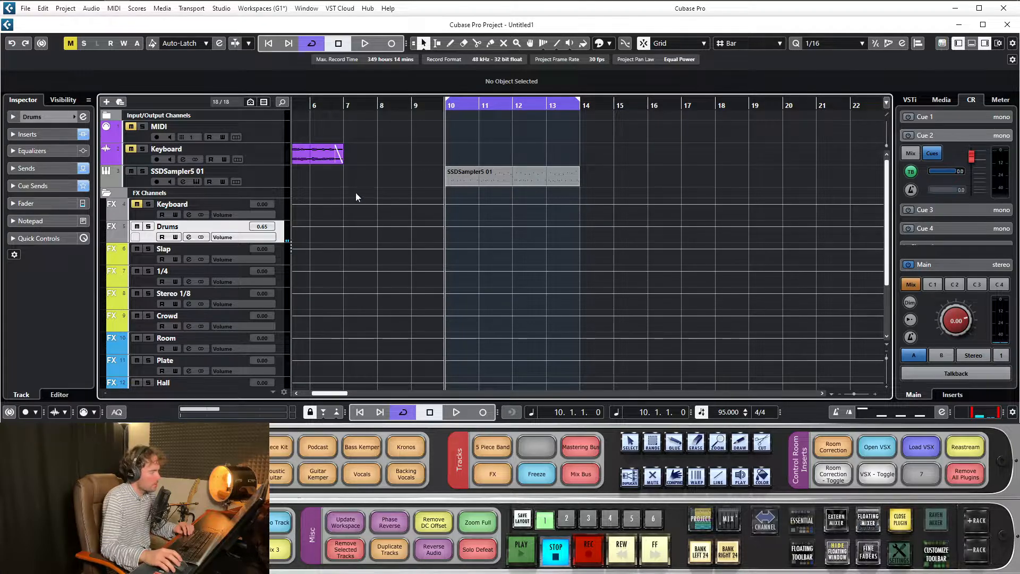
left_click(31, 166)
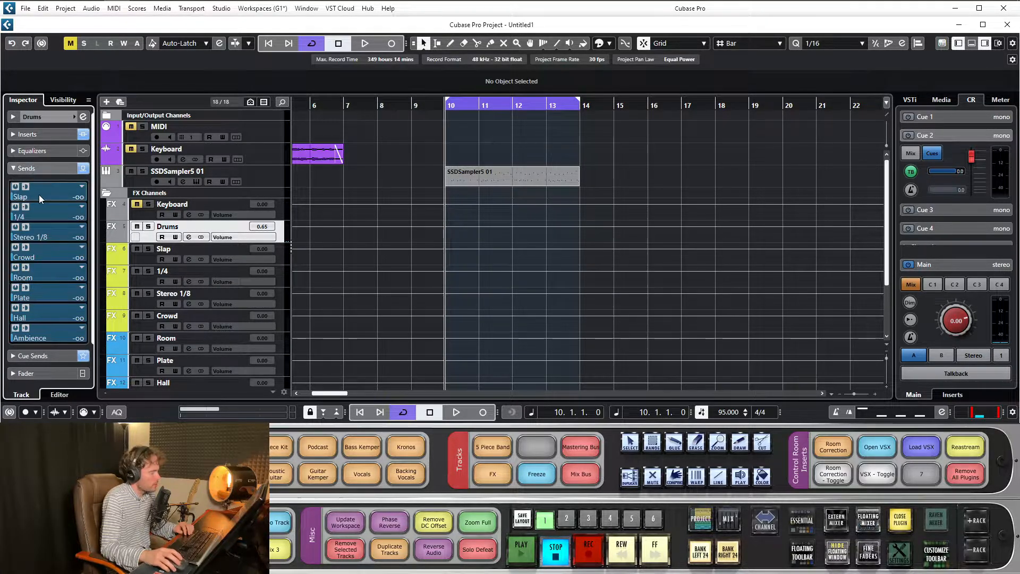
scroll(563, 113, "up", 3)
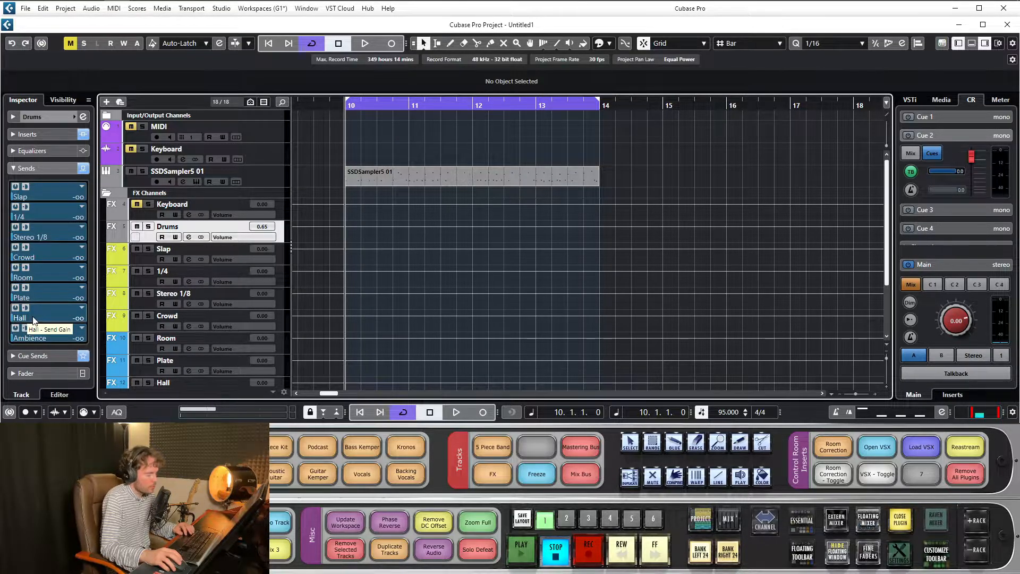
Play the drum part while trying the Drums FX channel's Hall and Room sends, with Room at -14.5, and reset both
key("space")
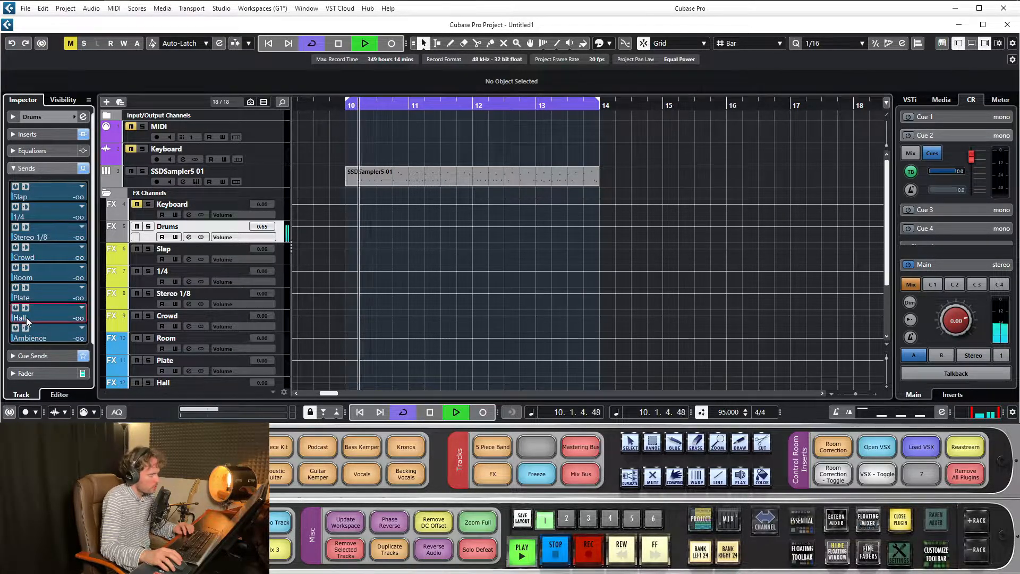
left_click_drag(26, 319, 79, 315)
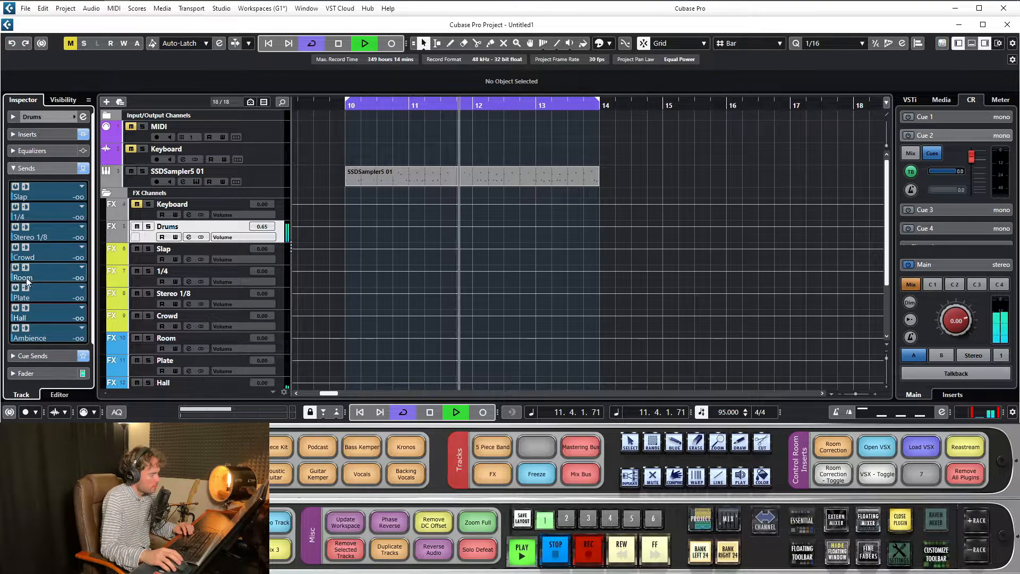
left_click_drag(27, 278, 67, 290)
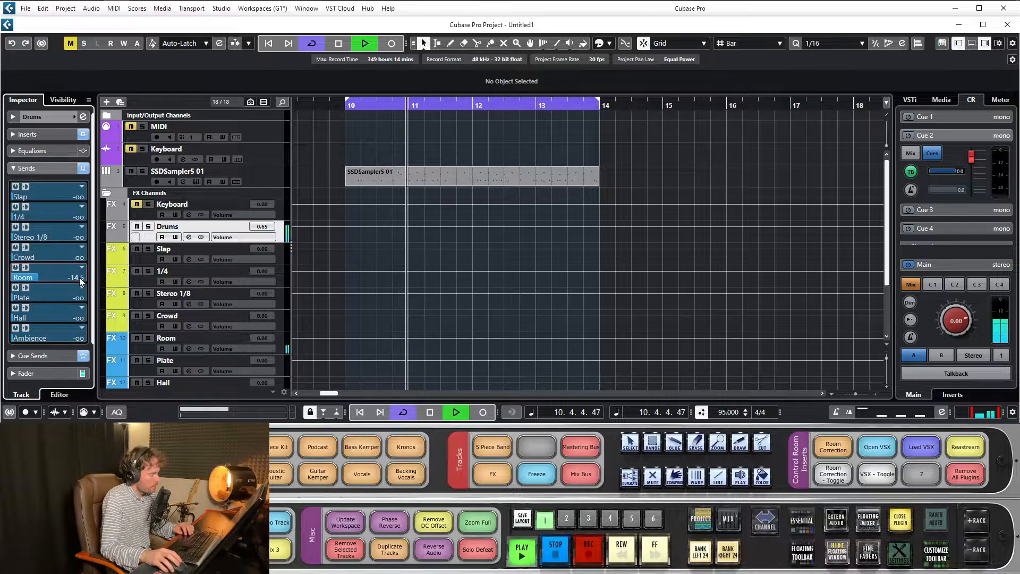
left_click(81, 278, "ctrl")
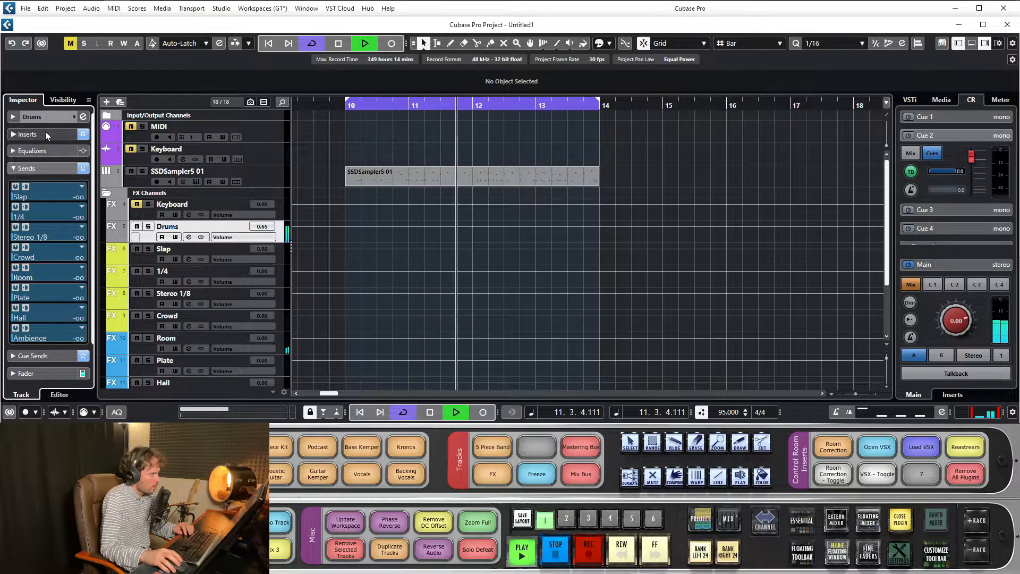
Try the Drums FX channel's Room send at -15.0, stop at bar 10 and lower the send to -21.6
left_click_drag(40, 278, 69, 277)
mouse_move(39, 196)
left_mouse_down()
mouse_move(157, 189)
mouse_move(45, 184)
left_mouse_up()
key("space")
left_click_drag(393, 107, 313, 120)
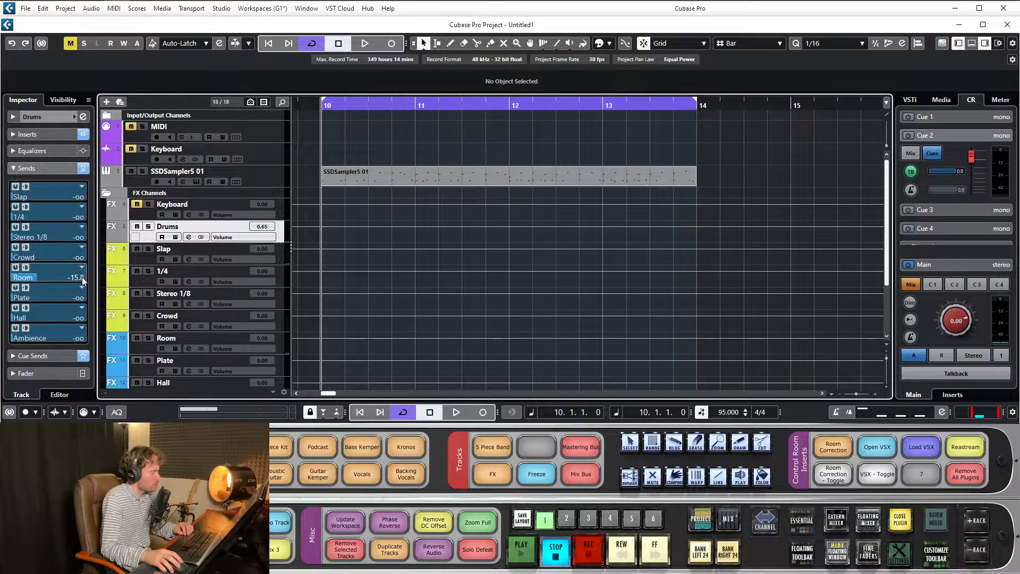
left_click_drag(82, 281, 68, 277)
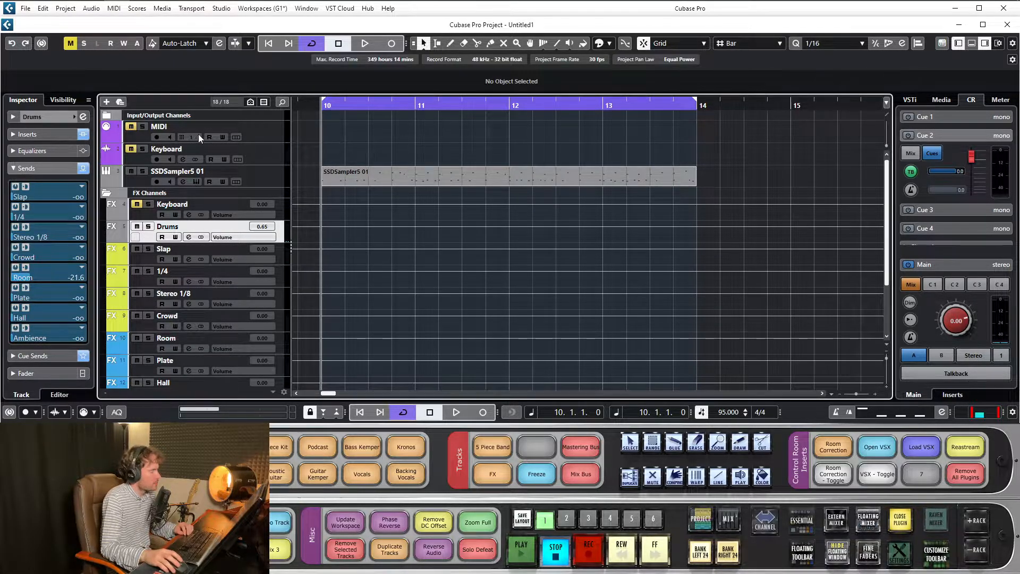
Activate the Drums FX channel's TrueVerb insert and, during playback, set Early Ref to -11.3 and Reverb to 0.0
left_click(33, 135)
left_click(52, 202)
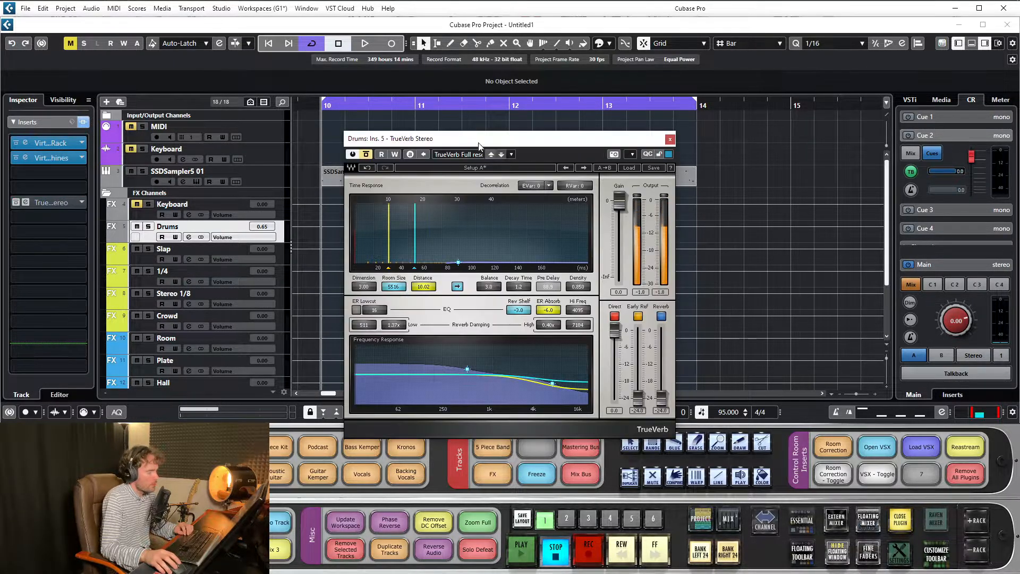
left_click_drag(479, 144, 450, 137)
key("space")
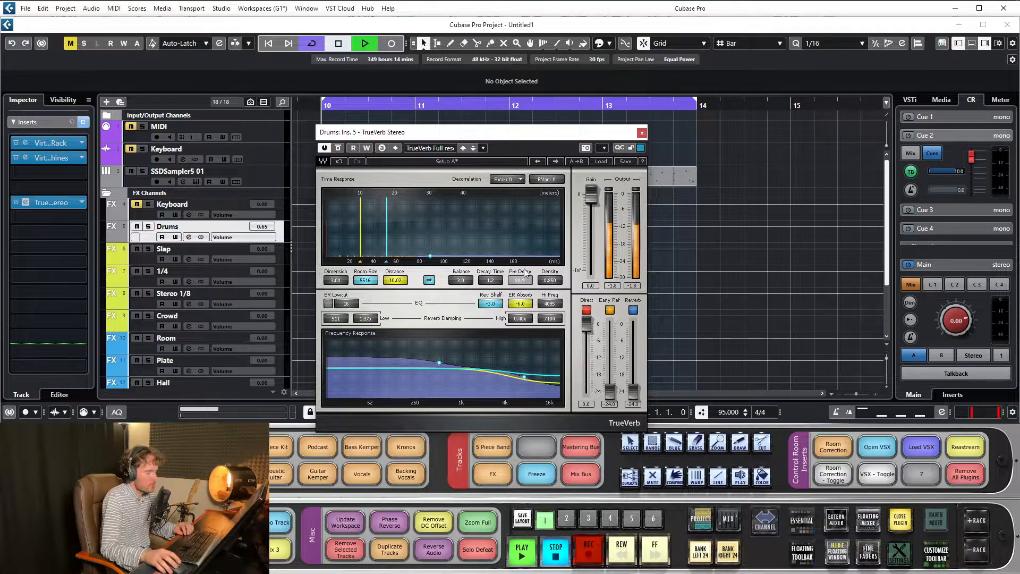
left_click_drag(610, 340, 611, 358)
left_click_drag(634, 393, 634, 325)
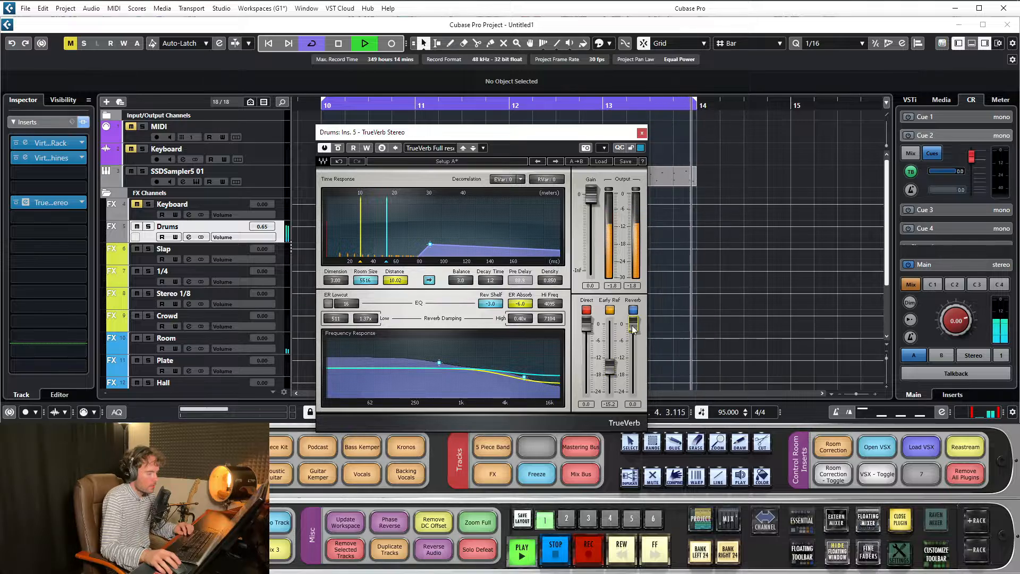
left_click_drag(610, 367, 610, 355)
Compare the drums with TrueVerb bypassed and active, set Early Ref to -12.3, and close the plug-in with playback stopped
left_click(339, 148)
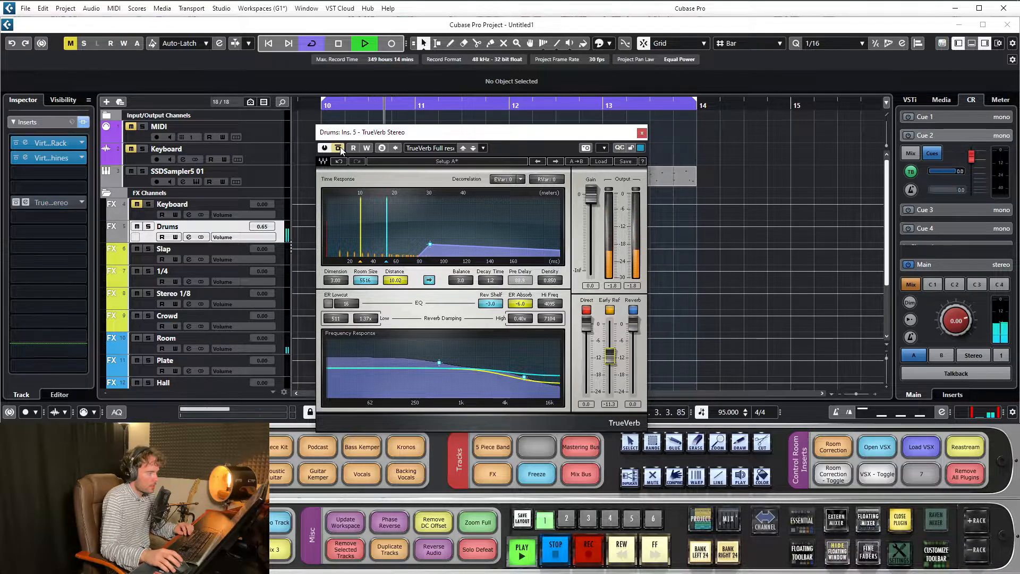
left_click(340, 149)
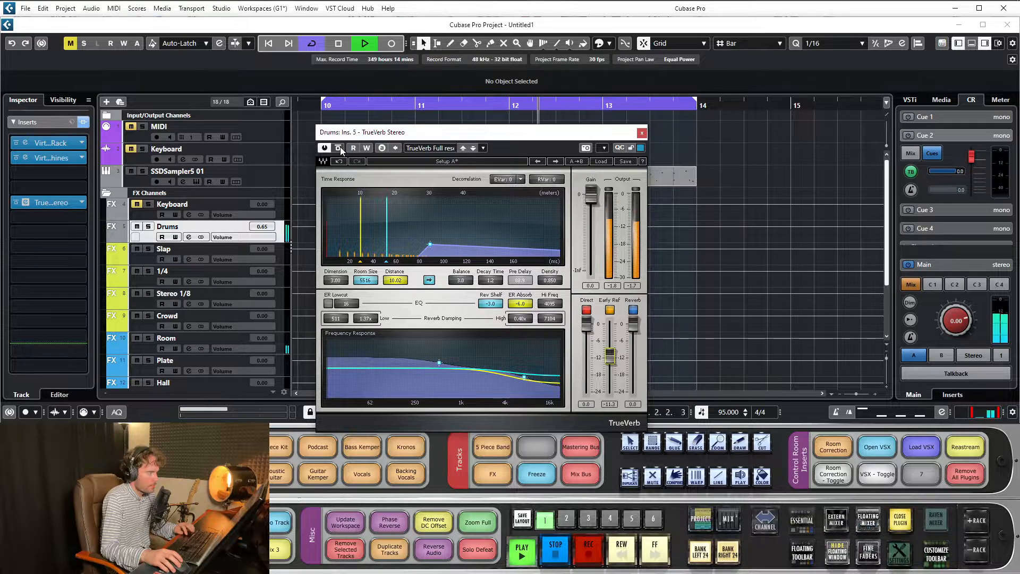
key("space")
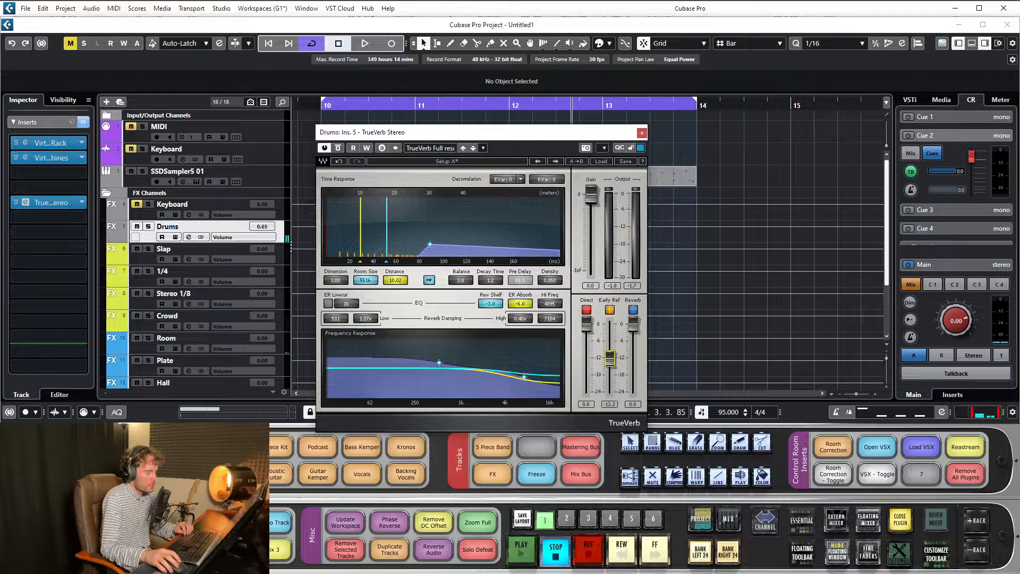
left_click(642, 133)
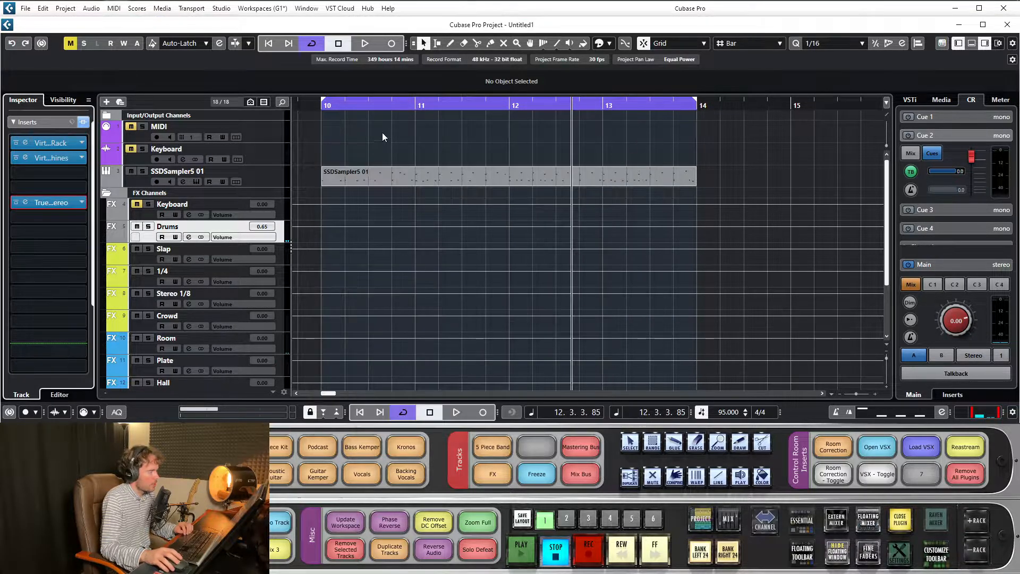
Return the playhead to bar 10 and raise the Drums FX channel's Room send to -7.86 while the part plays
left_click(394, 155)
left_click_drag(414, 106, 381, 101)
left_click(408, 106)
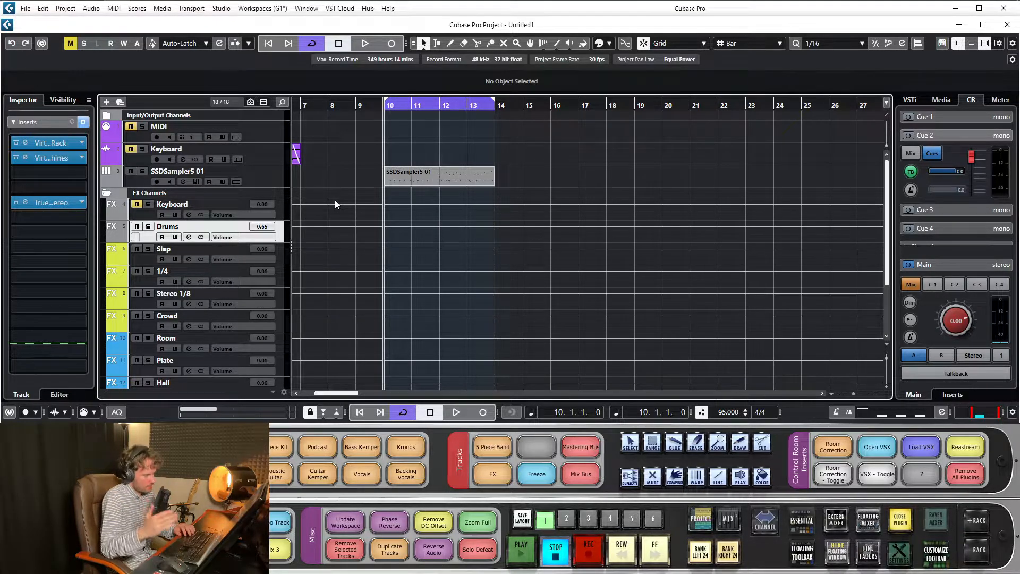
left_click_drag(390, 106, 389, 110)
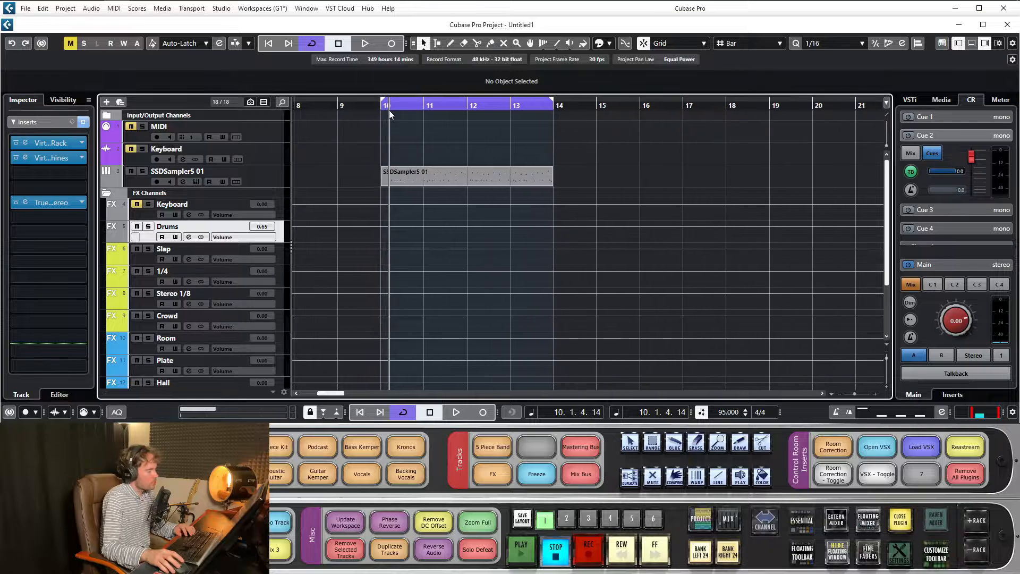
left_click(34, 124)
left_click(42, 171)
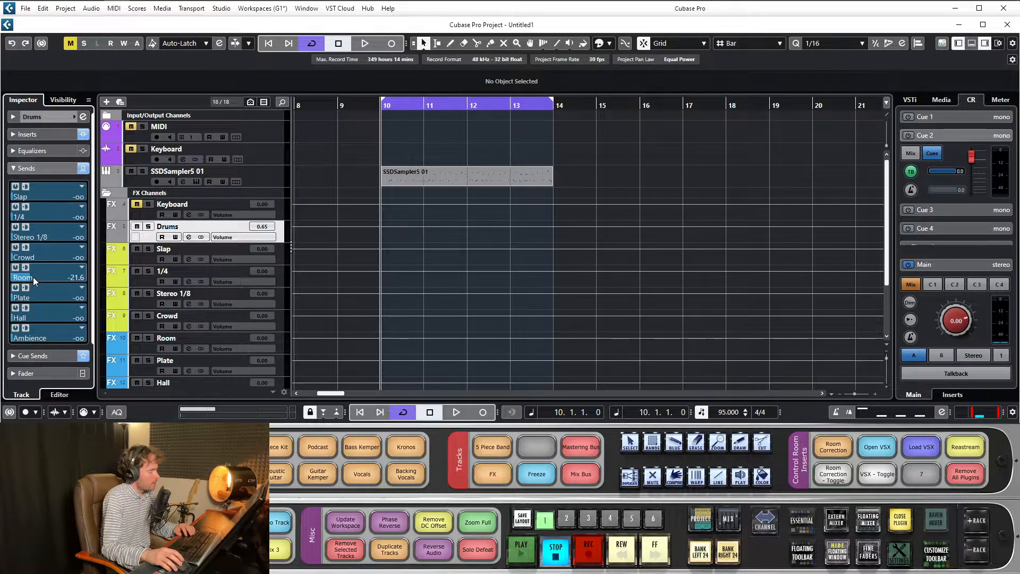
scroll(66, 278, "up", 1)
key("space")
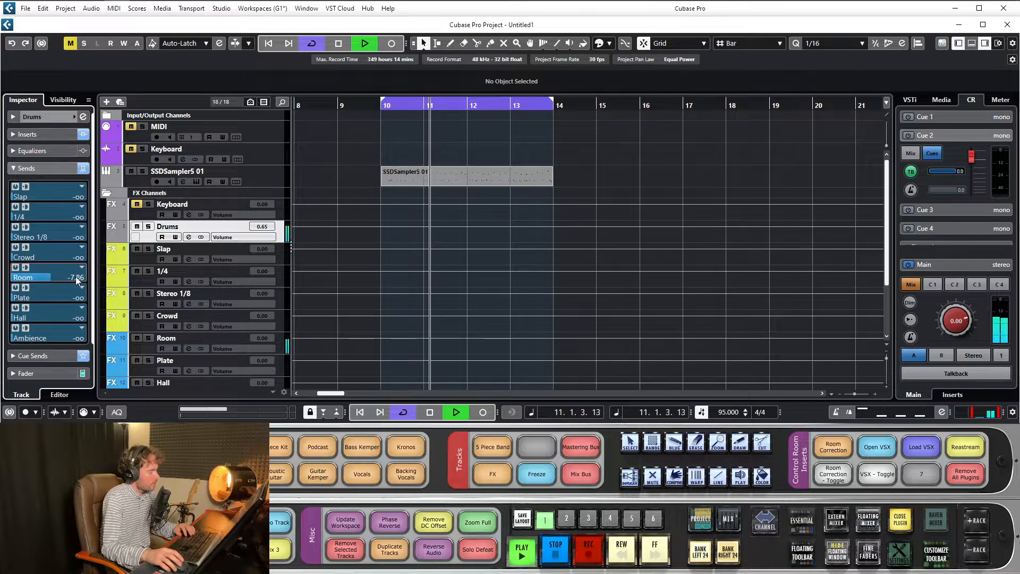
key("space")
Select the Room FX channel, show its inserts and play the drum part through it
scroll(393, 138, "down", 1)
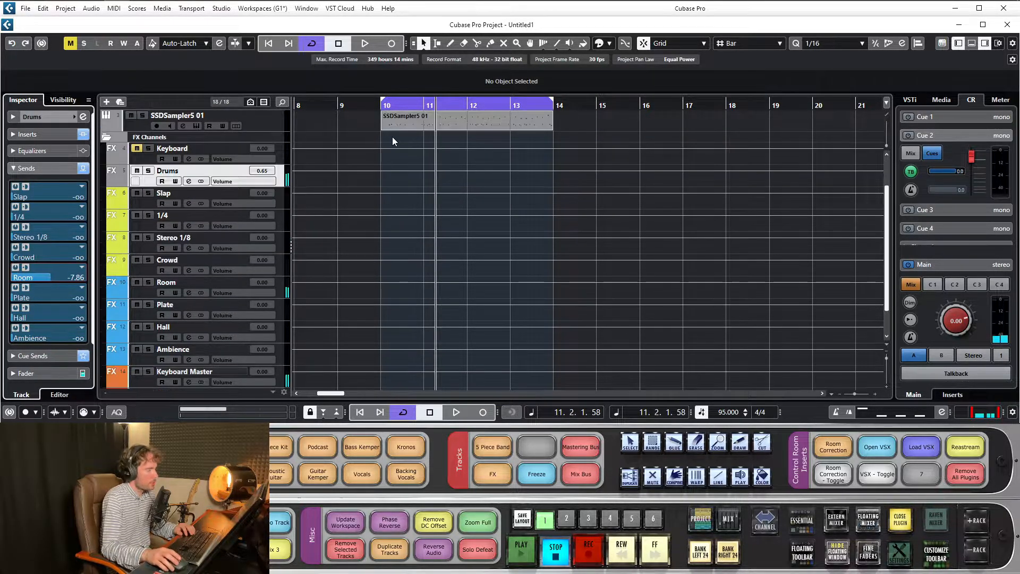
scroll(385, 139, "up", 1)
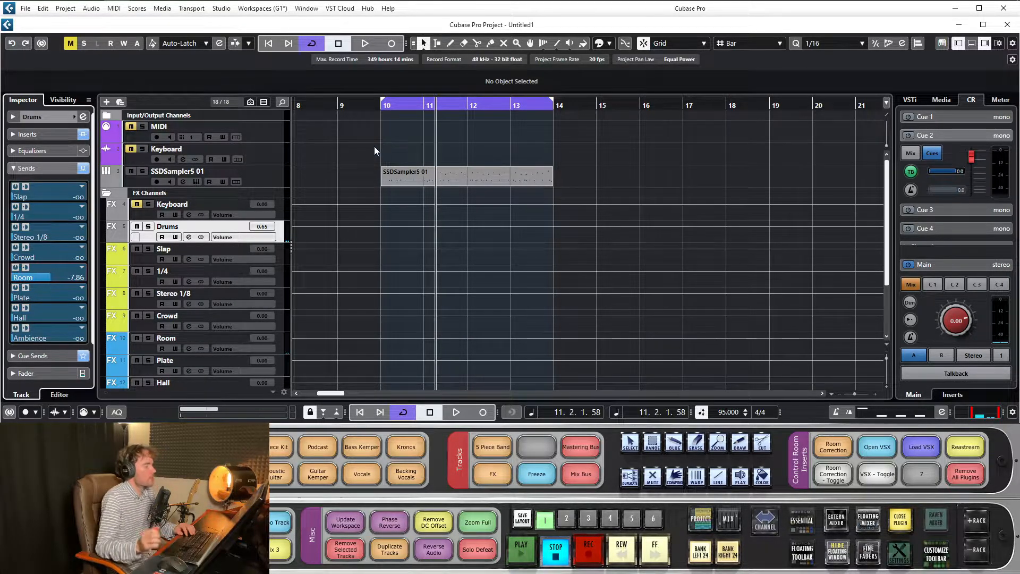
scroll(374, 145, "down", 1)
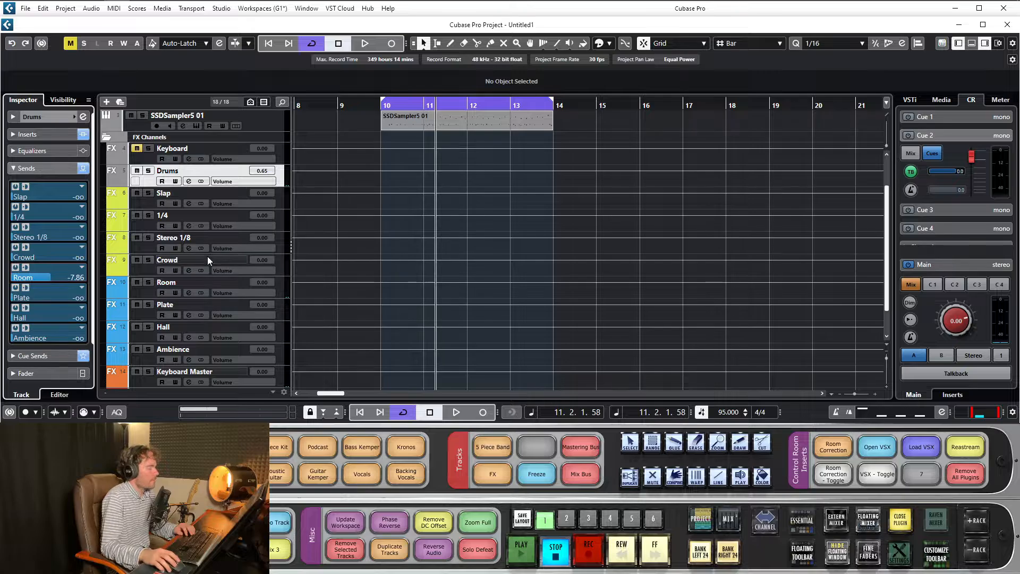
left_click(182, 281)
left_click(41, 135)
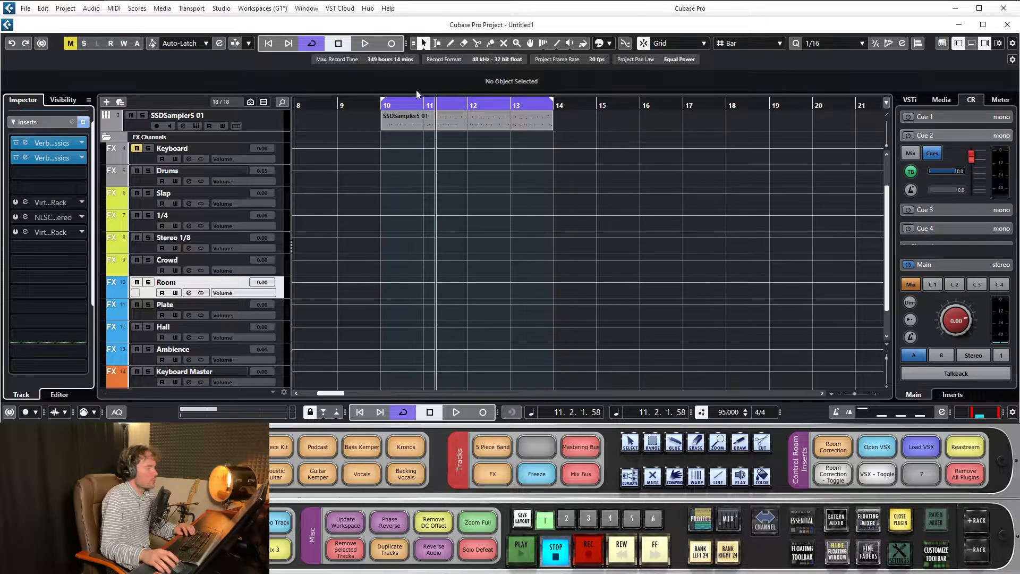
key("space")
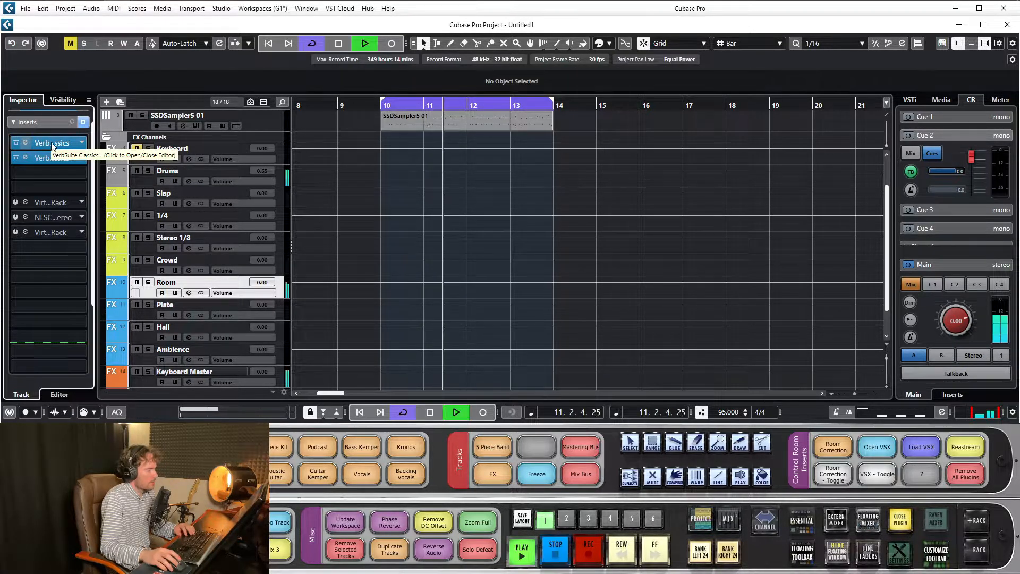
Open the Room channel's first VerbSuite Classics insert, try the Low EQ at -11.8 dB, reset it to 0.0 dB and close the plug-in
left_click(50, 144)
mouse_move(286, 350)
left_mouse_down()
mouse_move(291, 399)
mouse_move(288, 355)
left_mouse_up()
key("space")
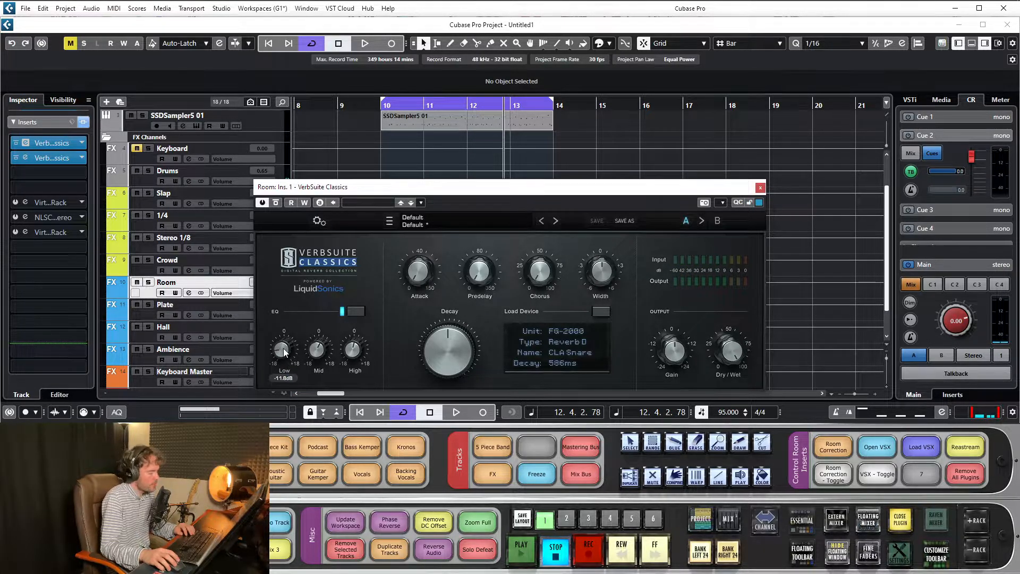
double_click(283, 350)
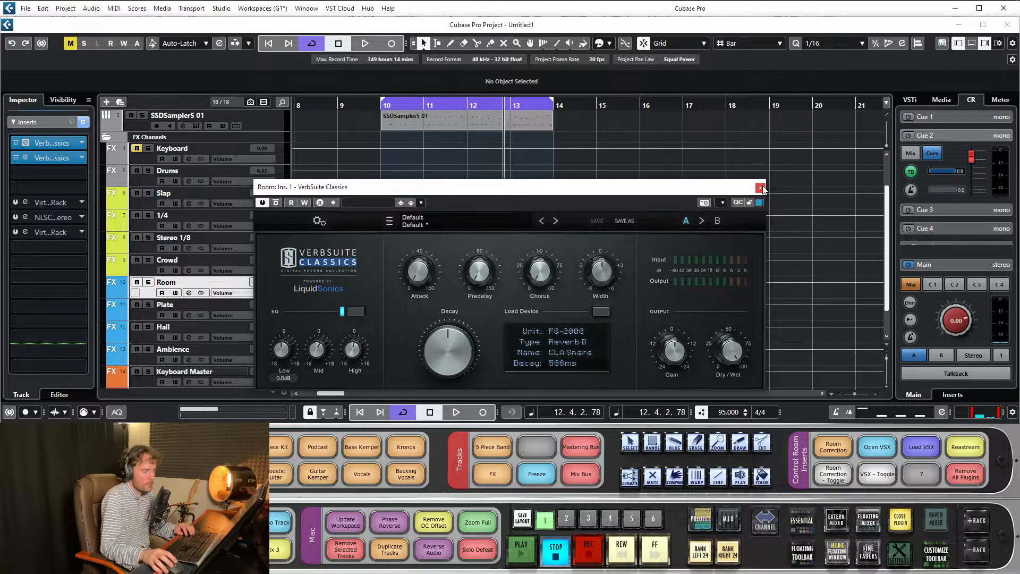
left_click(762, 187)
Open the SSDSampler5 01 instrument and inspect the microphone routing of its individual drums in the Edit view
scroll(388, 168, "up", 3)
left_click(454, 177)
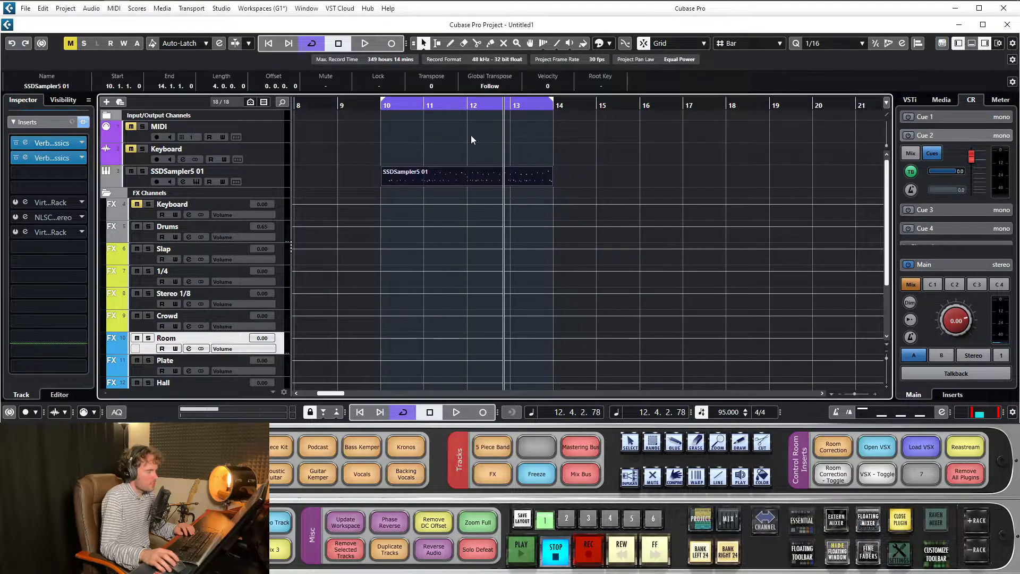
left_click_drag(392, 138, 372, 183)
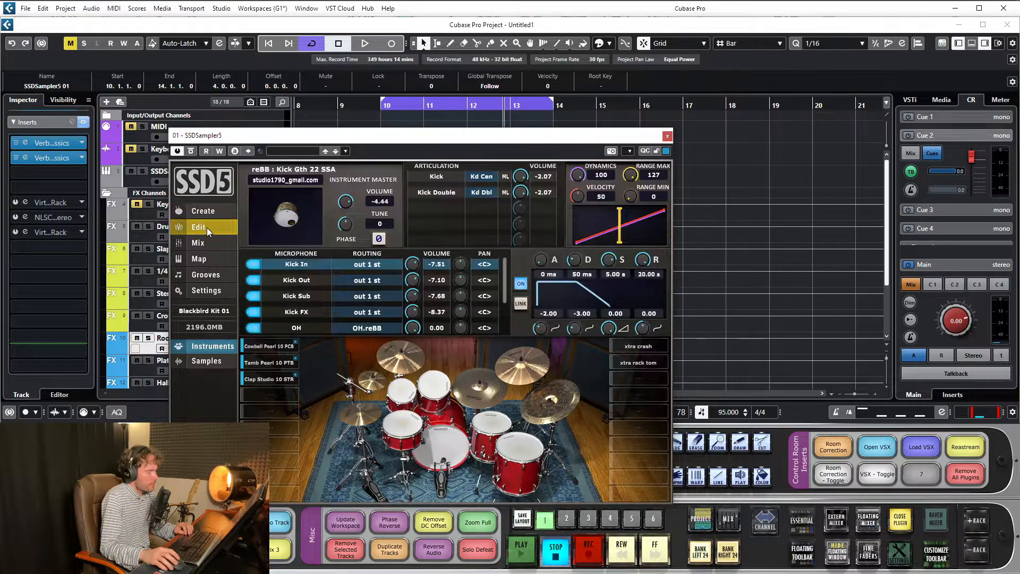
left_click(404, 431)
left_click(405, 388)
left_click(434, 387)
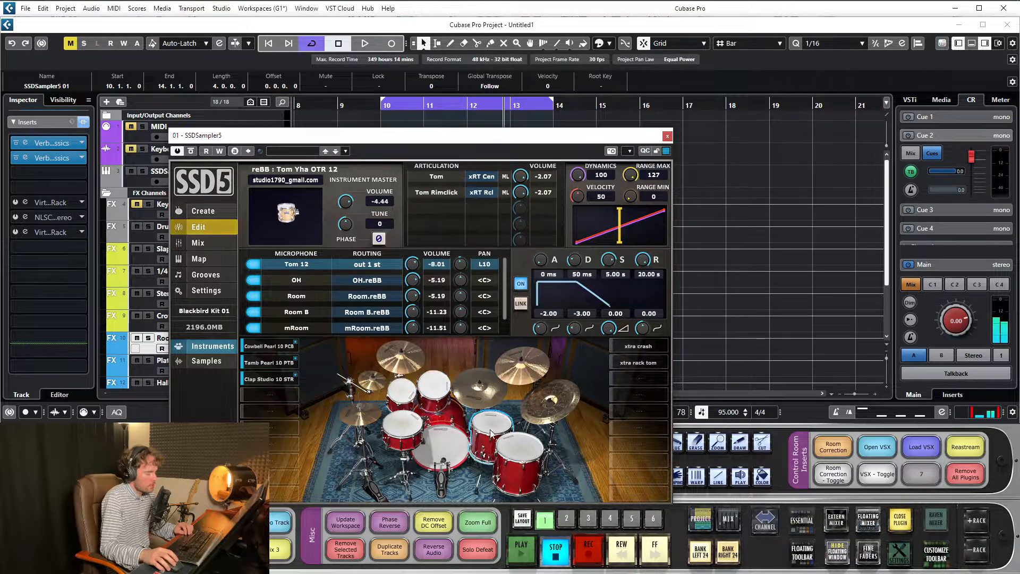
left_click(492, 425)
left_click(516, 449)
Move the SSDSampler5 window clear of the drum clip, close it, and return the playhead to bar 1
left_click_drag(488, 137, 689, 320)
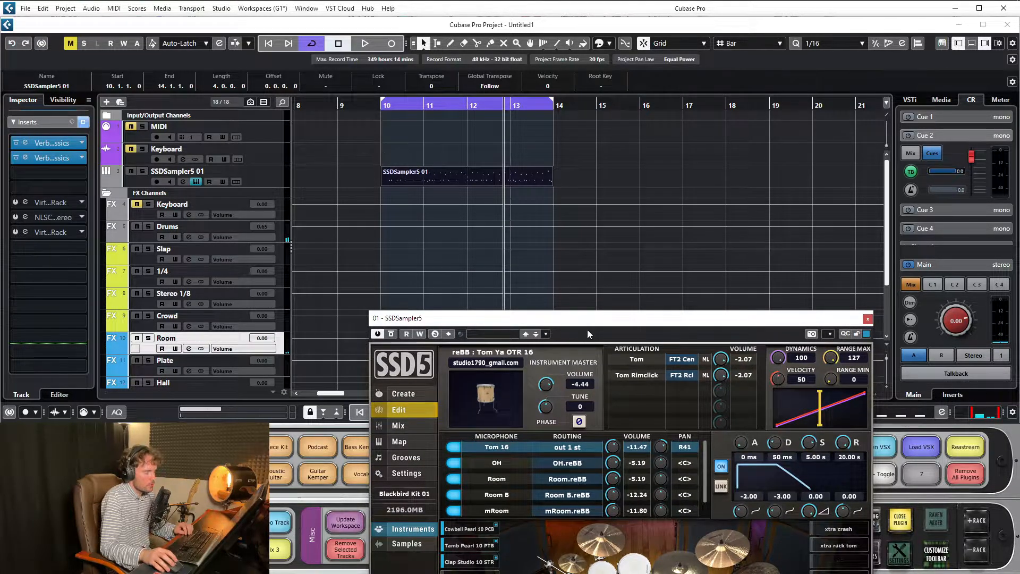
left_click_drag(588, 333, 545, 276)
left_click_drag(665, 261, 616, 222)
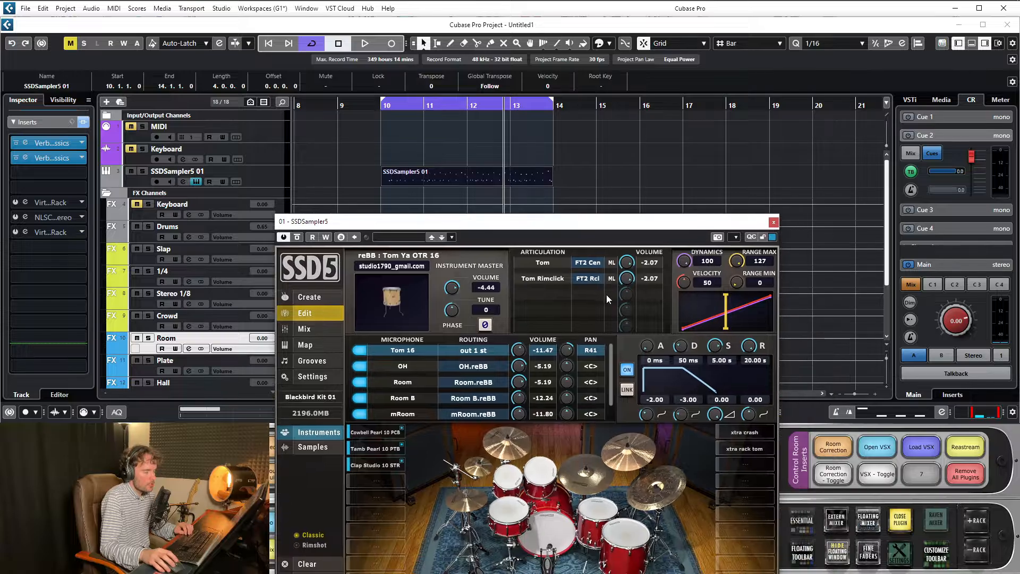
left_click(774, 224)
left_click(677, 158)
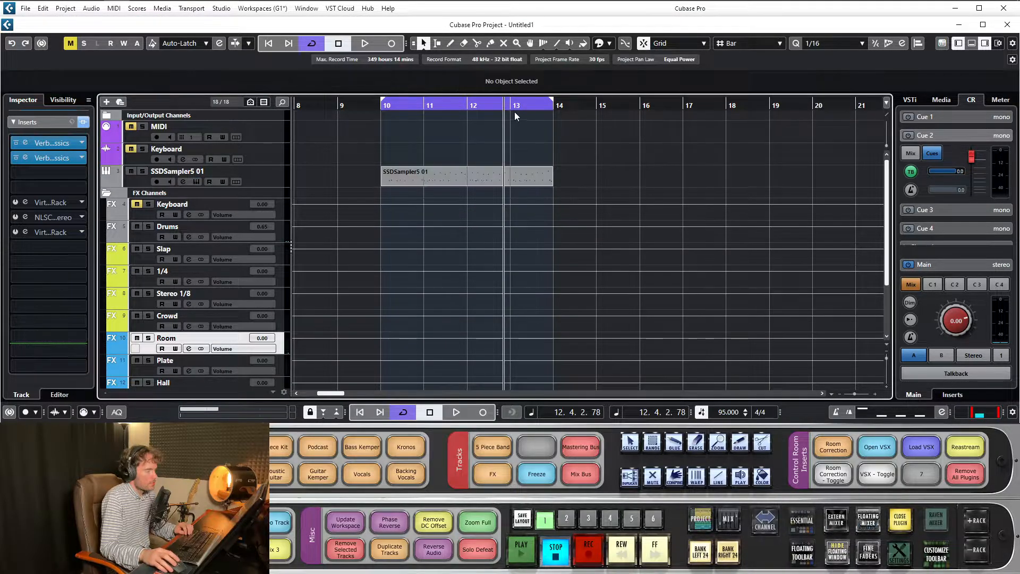
left_click_drag(514, 110, 64, 122)
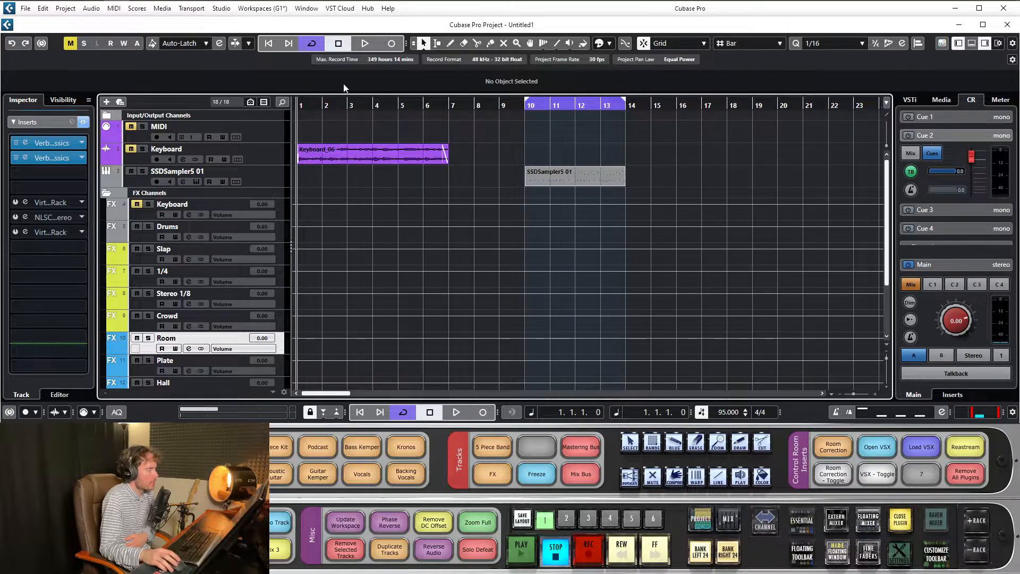
Turn off looping and unmute both the Keyboard audio track and the Keyboard FX channel
left_click(315, 44)
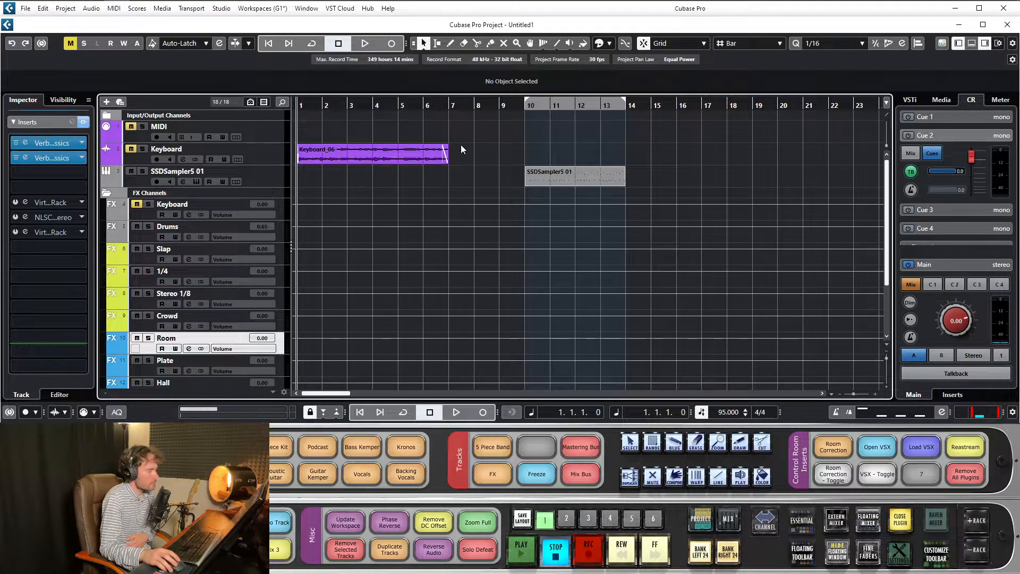
left_click(250, 155)
left_click(132, 150)
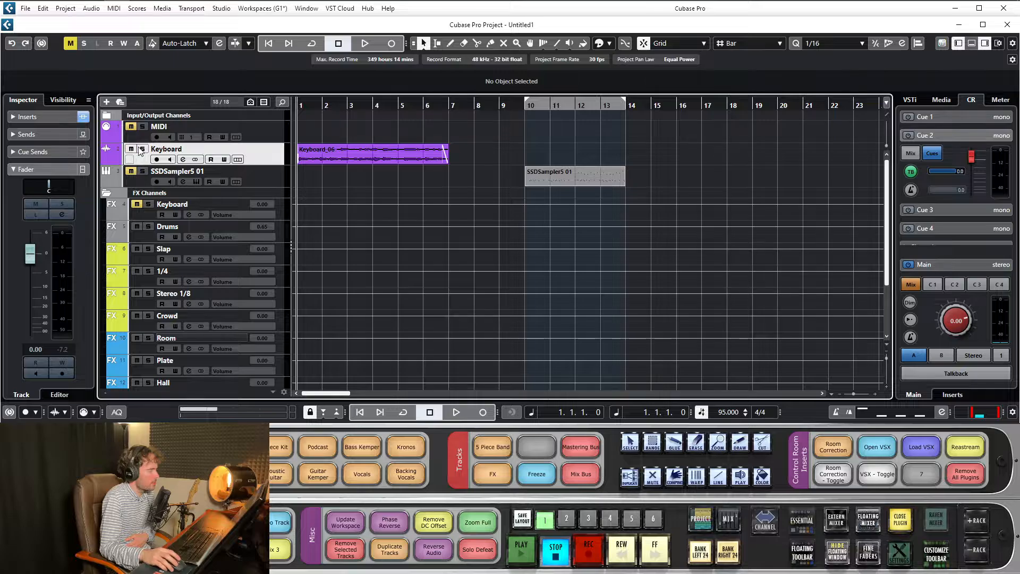
left_click(46, 118)
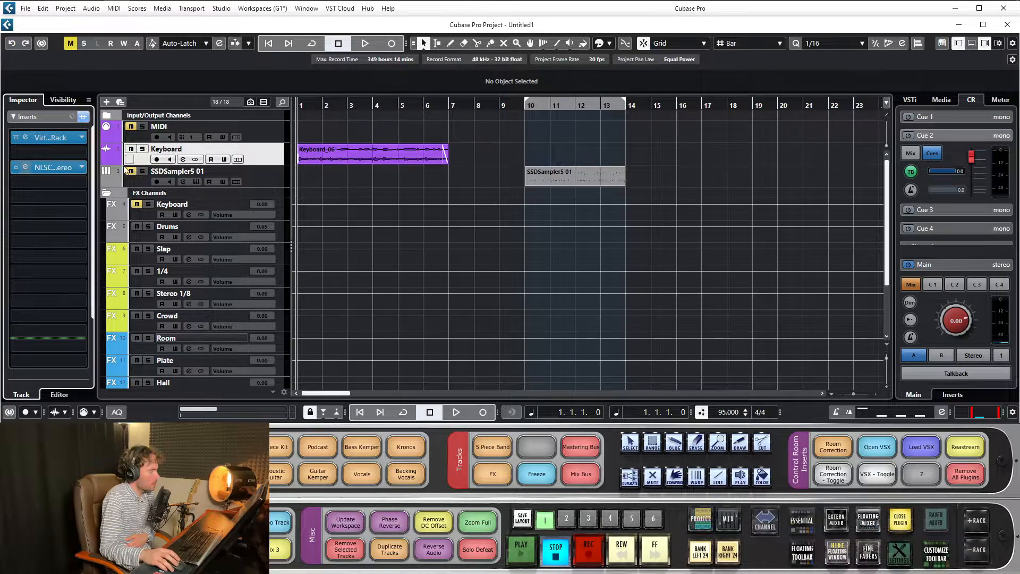
left_click(125, 209)
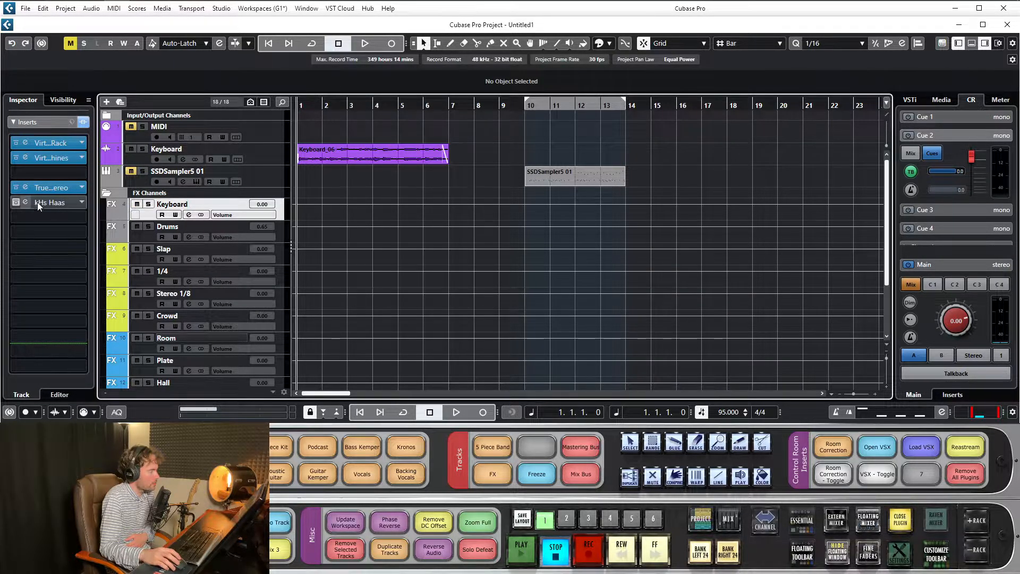
Bypass the Keyboard FX channel's fourth insert and open its kHs Haas plug-in, moving the window clear of the Keyboard_06 clip
left_click(17, 187)
left_click(53, 200)
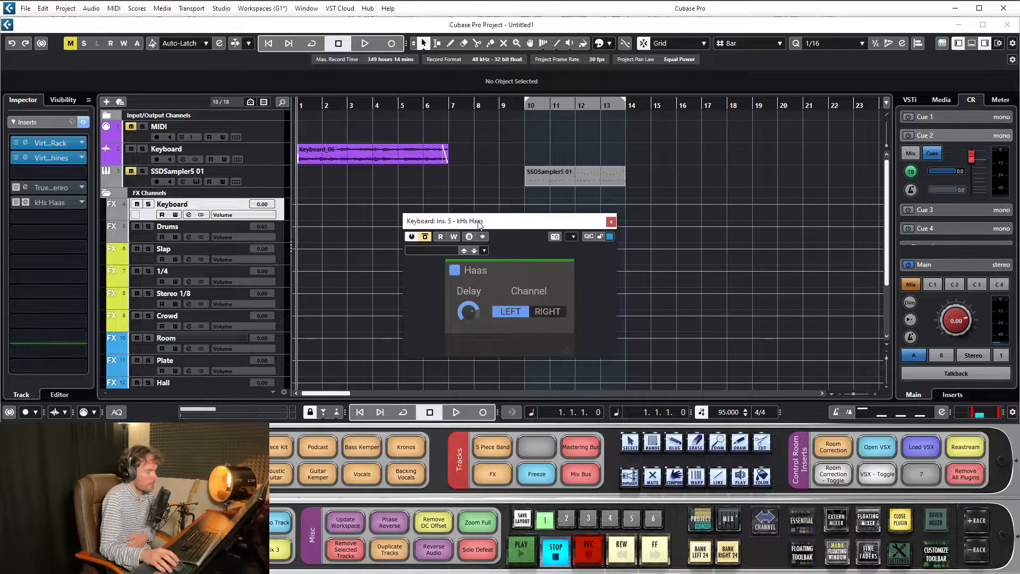
left_click_drag(480, 224, 523, 173)
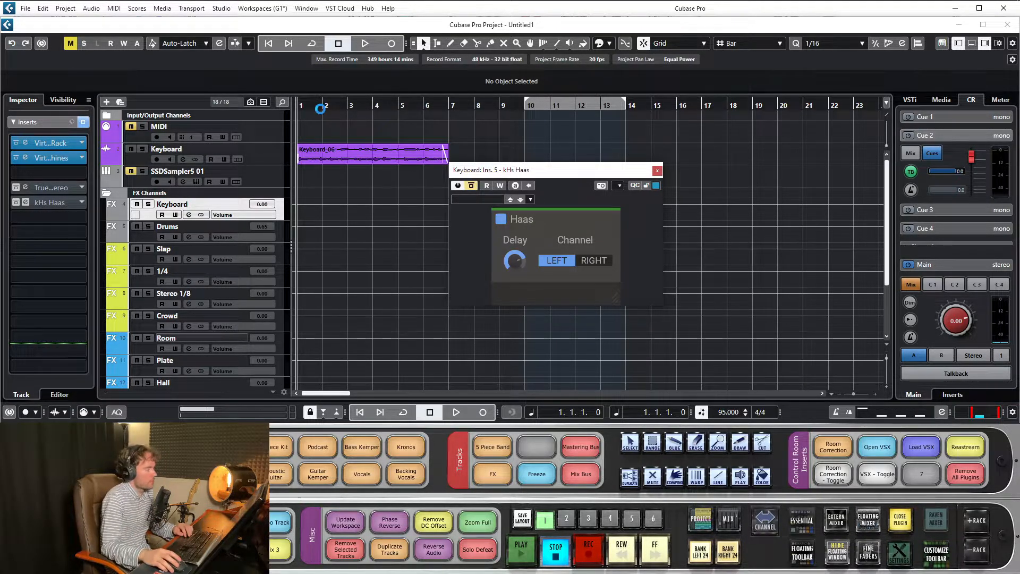
Load MonoToStereo into the Keyboard FX channel's third insert slot and switch on its Mono option
left_click(274, 151)
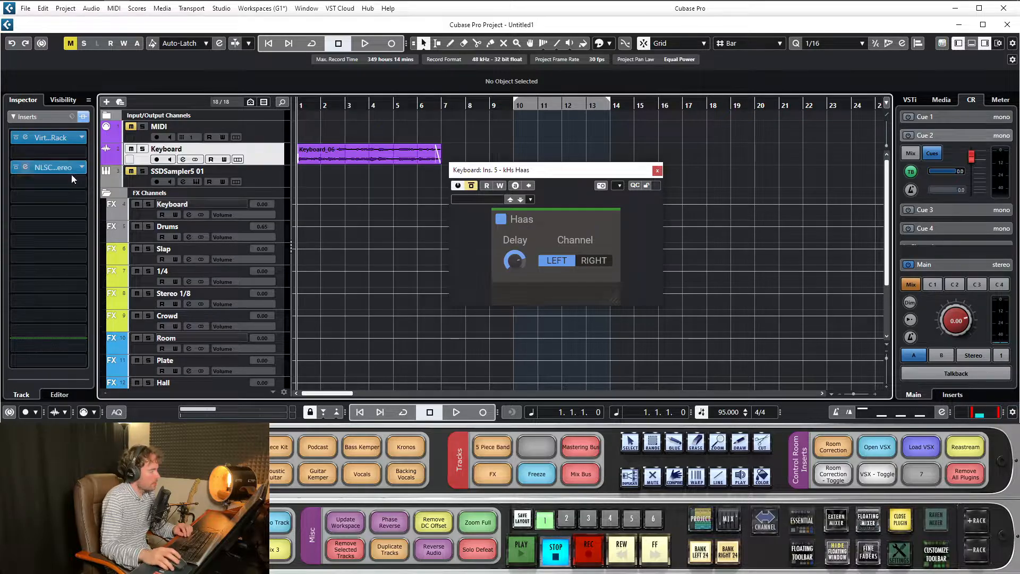
left_click(183, 206)
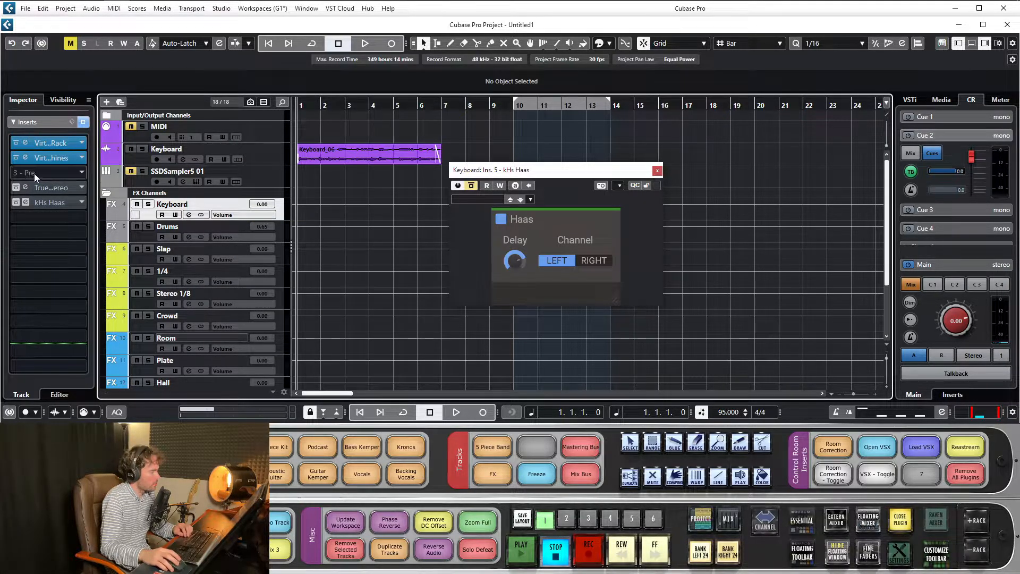
left_click(52, 174)
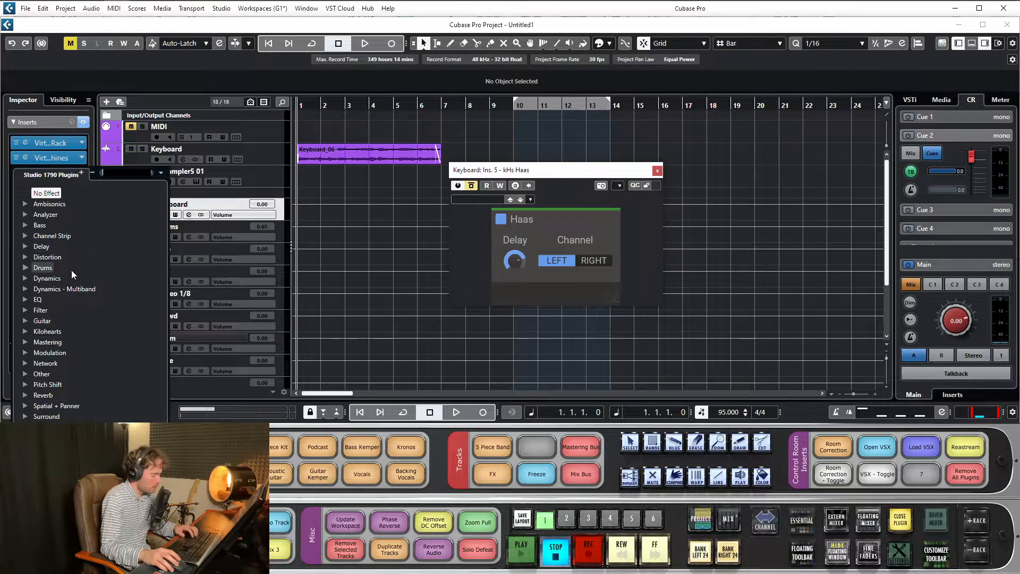
type("monoto")
key("Return")
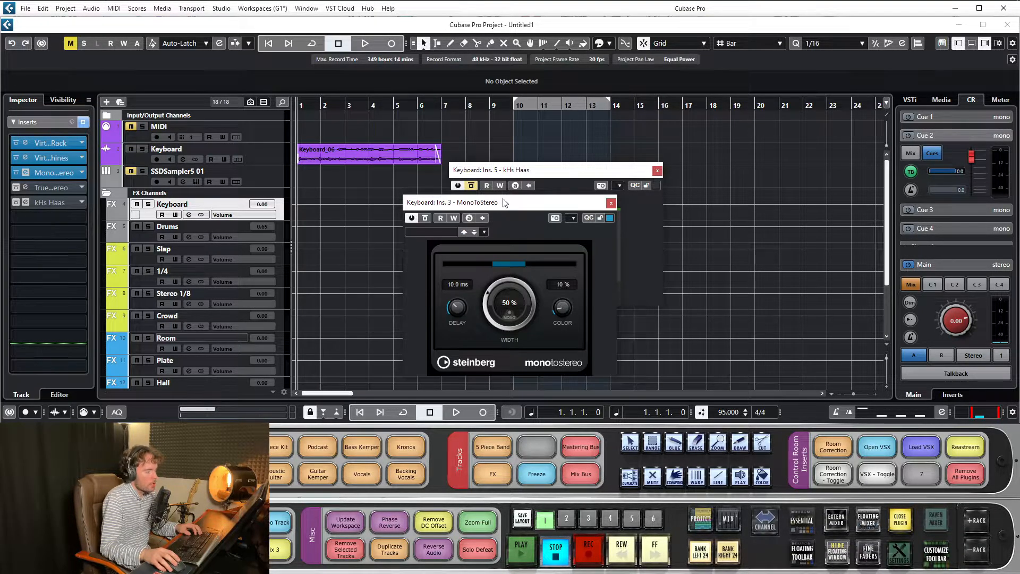
left_click_drag(505, 202, 507, 184)
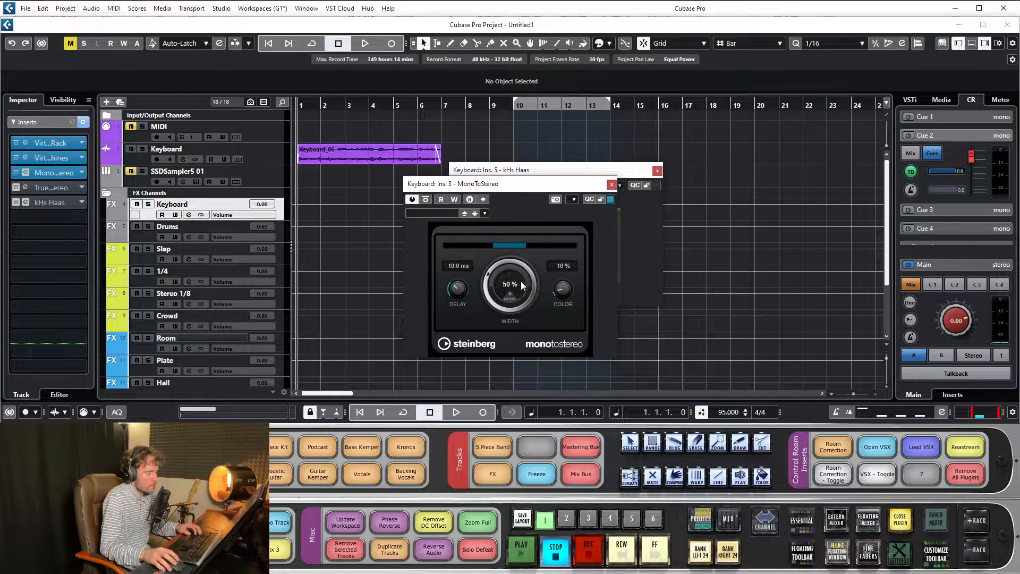
left_click(510, 293)
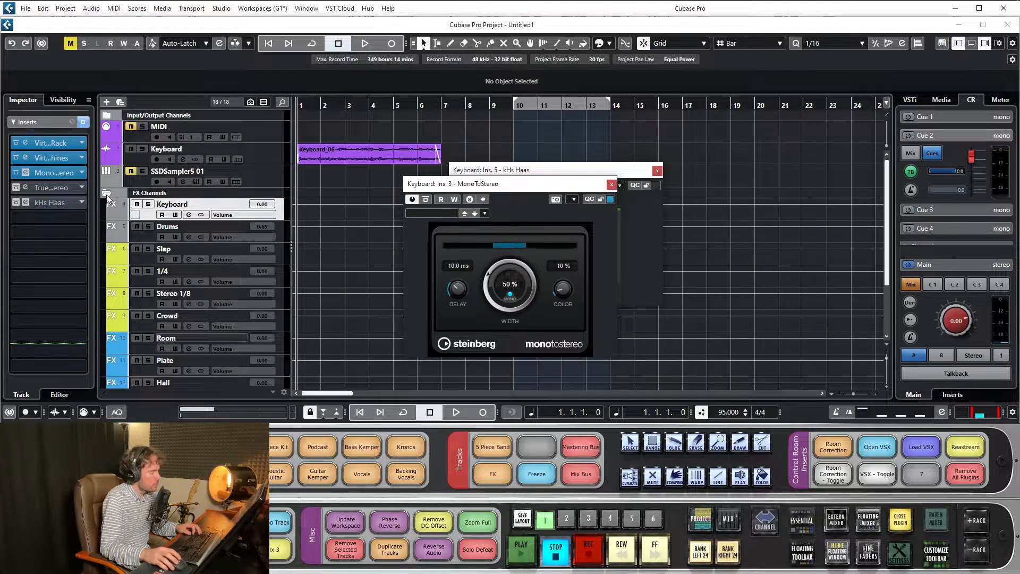
Solo the Keyboard FX channel and set an active loop around the Keyboard_06 clip
left_click(149, 204)
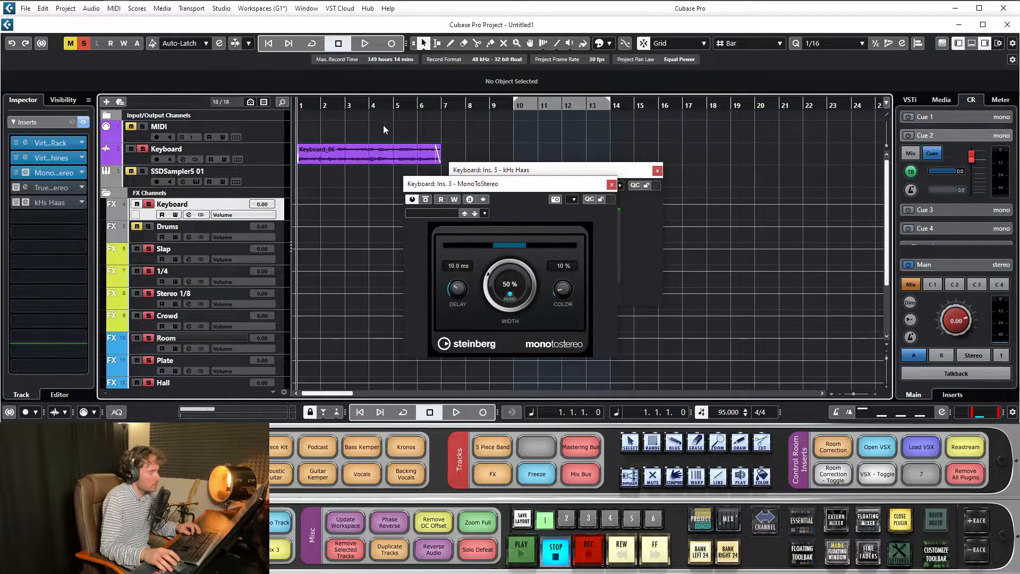
key("space")
left_click(348, 154)
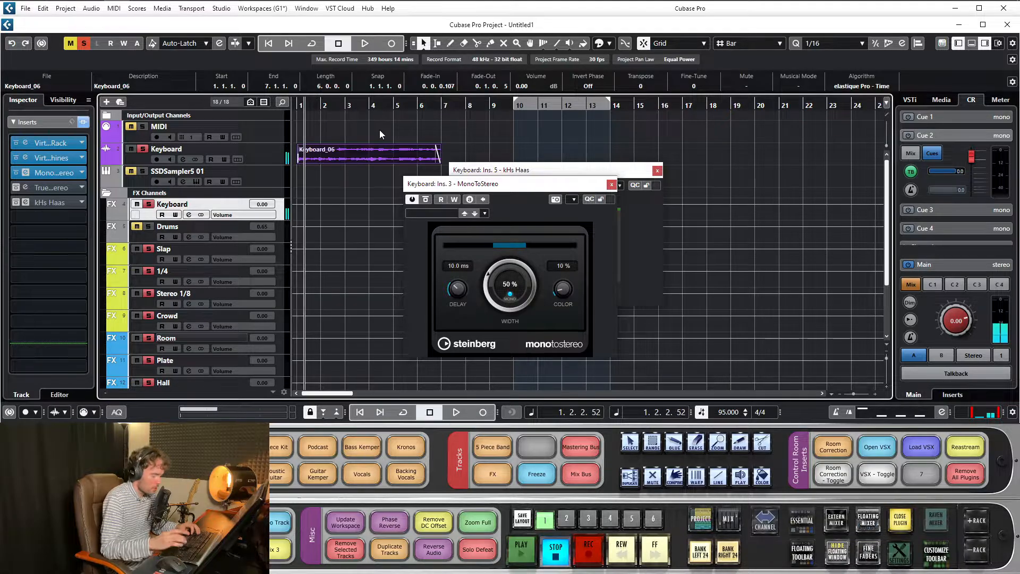
key("p")
key("KP_Divide")
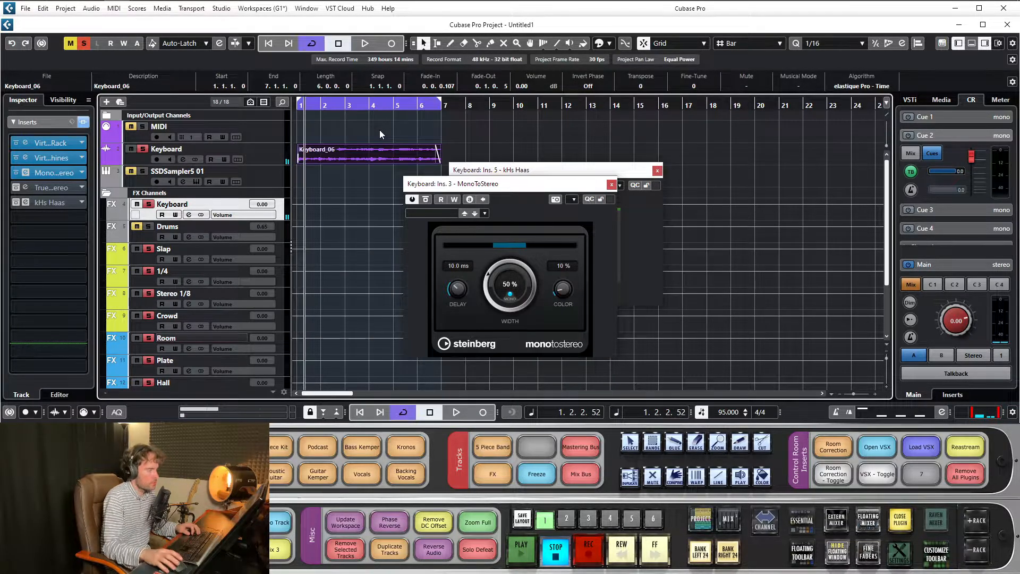
Start the keyboard loop, close MonoToStereo and keep only the kHs Haas window open over the arrangement
left_click_drag(508, 170, 663, 186)
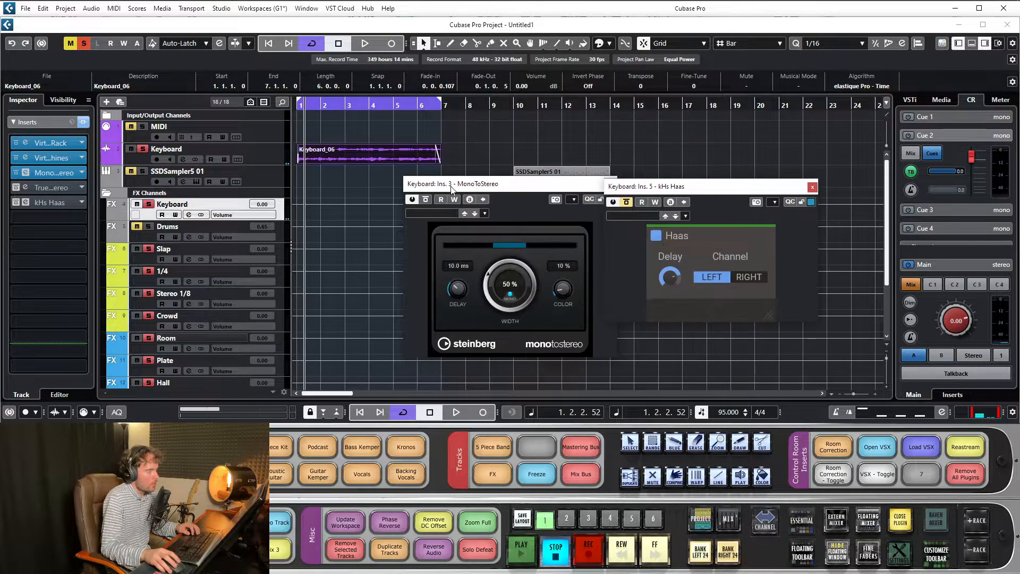
left_click_drag(476, 190, 422, 208)
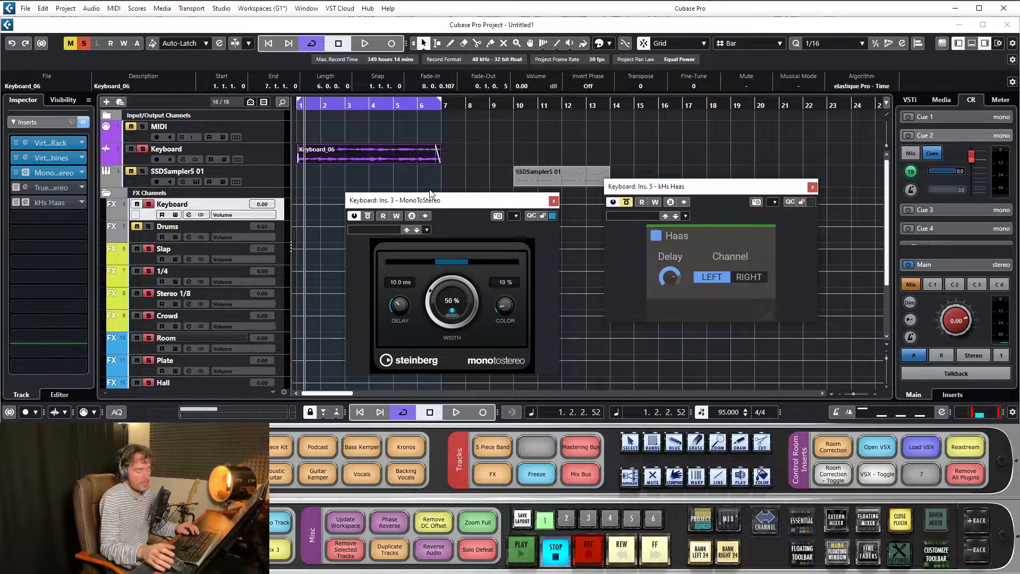
left_click_drag(438, 203, 446, 181)
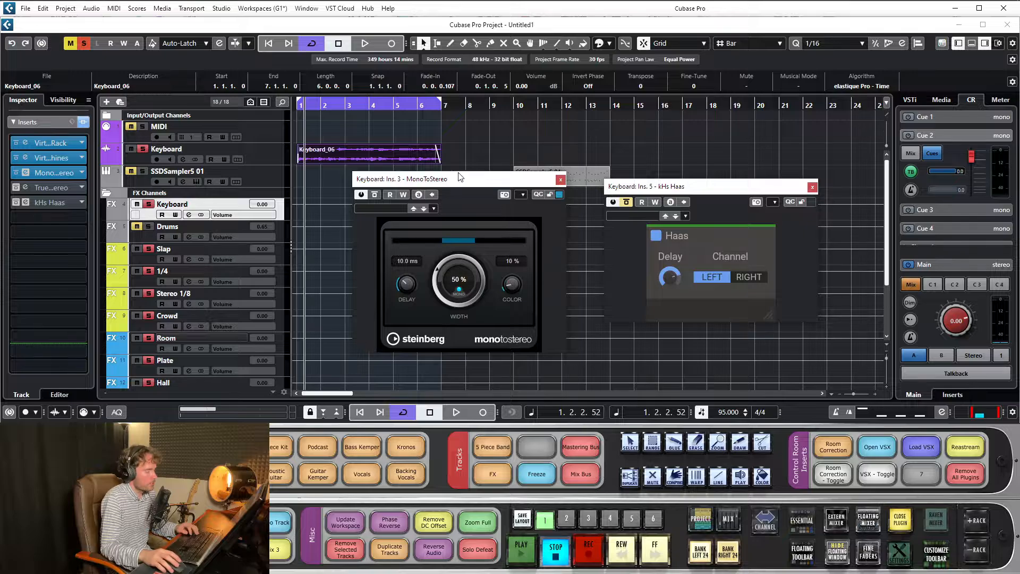
key("space")
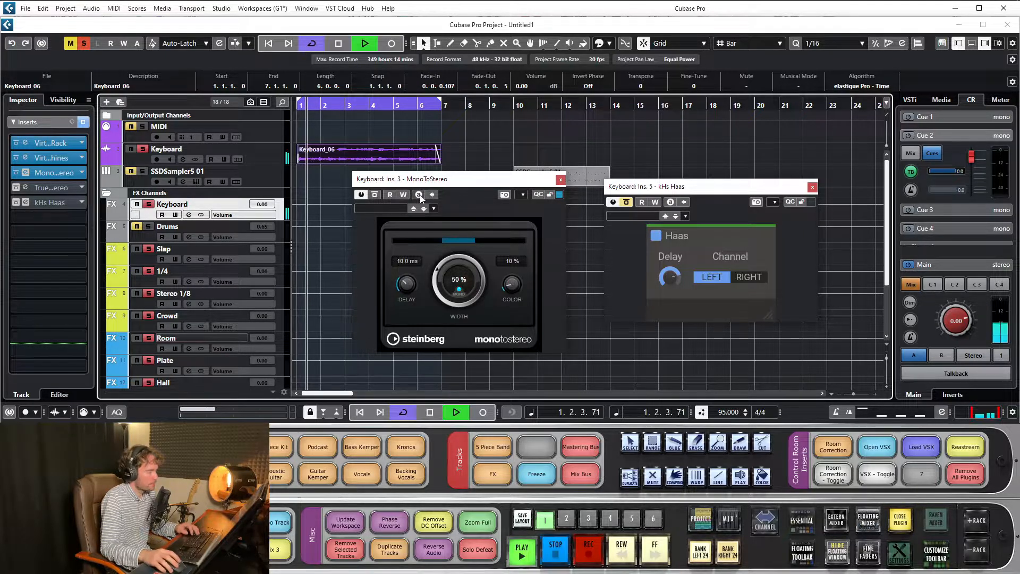
left_click_drag(426, 177, 407, 171)
left_click(542, 173)
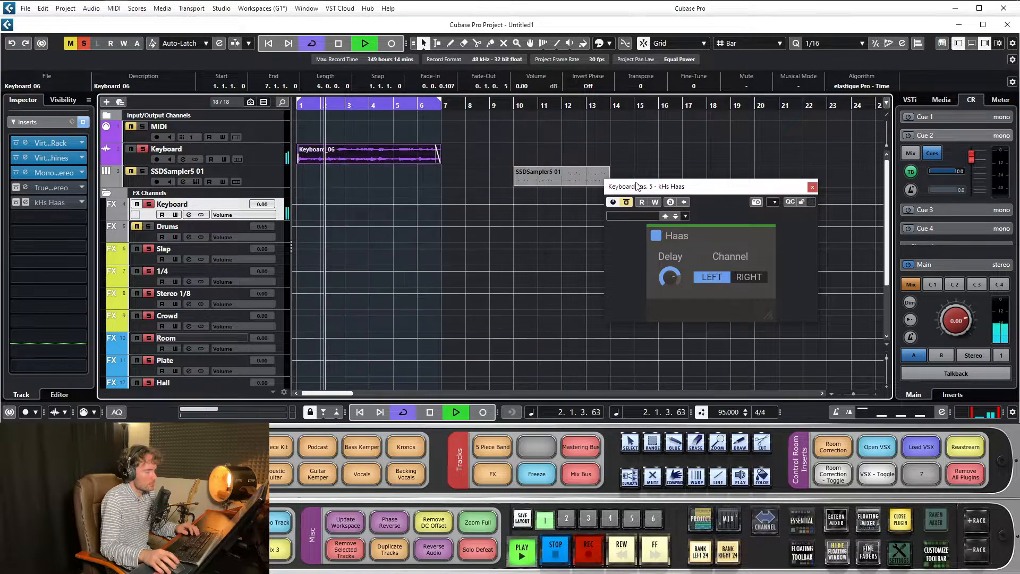
left_click_drag(638, 186, 411, 159)
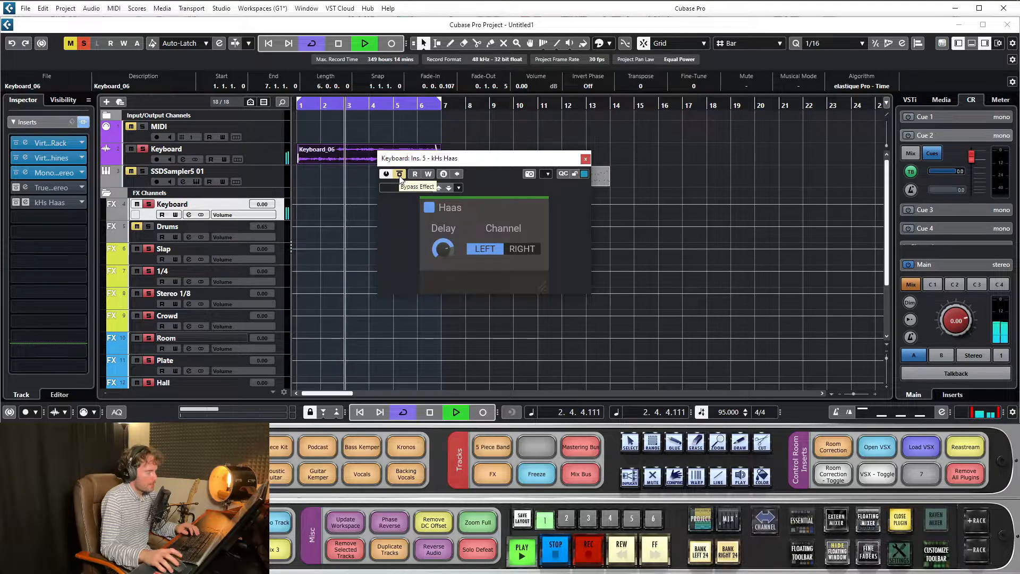
Activate kHs Haas, try its left-channel delay at 0.10 ms during playback, then stop and raise it to about 8.91 ms
left_click(400, 174)
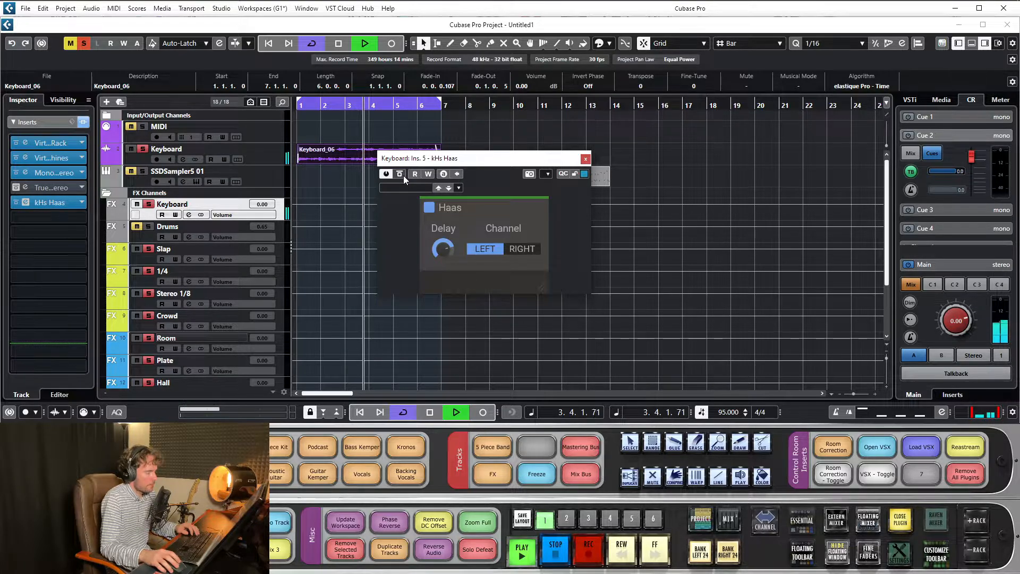
left_click_drag(443, 249, 443, 306)
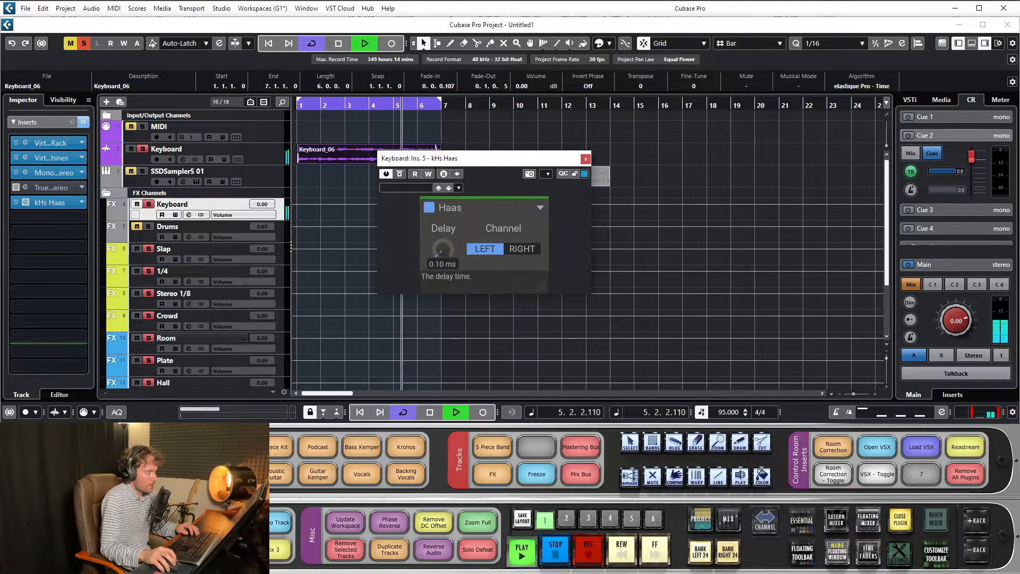
key("space")
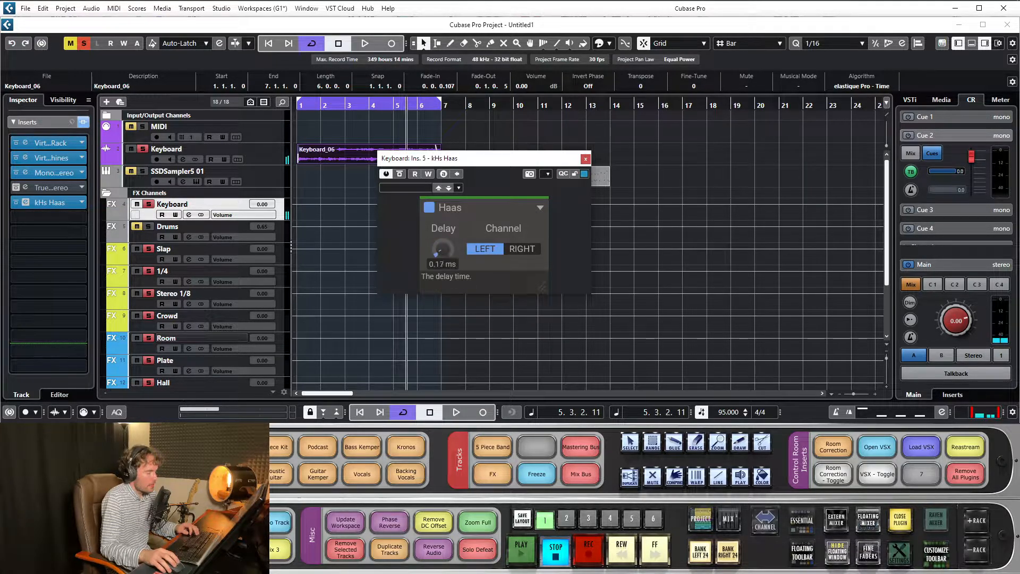
left_click_drag(443, 249, 444, 210)
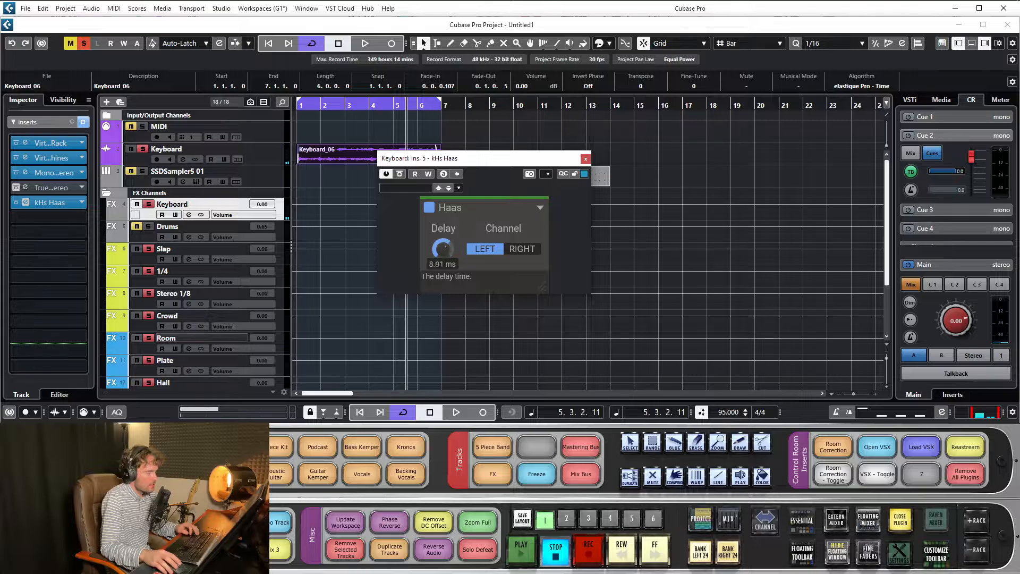
Switch the delayed Haas channel to right and back to left, then raise the delay and audition it briefly
left_click(513, 253)
left_click(489, 260)
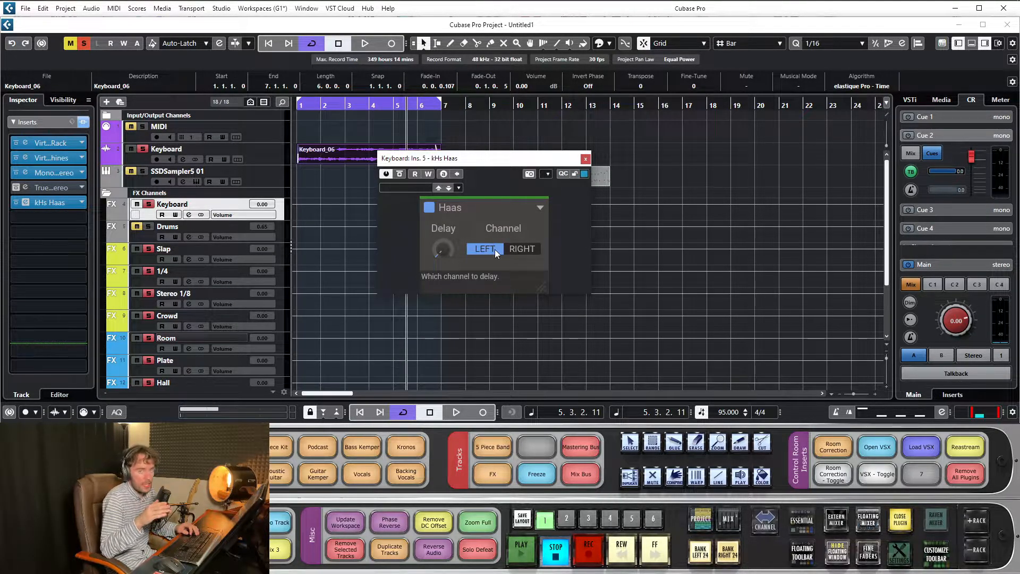
left_click_drag(445, 254, 445, 239)
key("space")
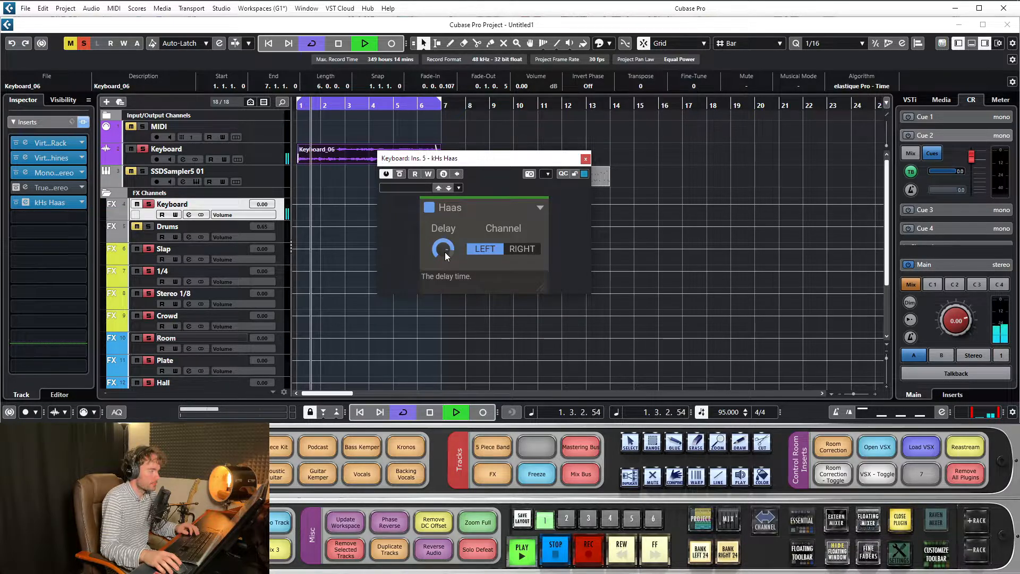
key("space")
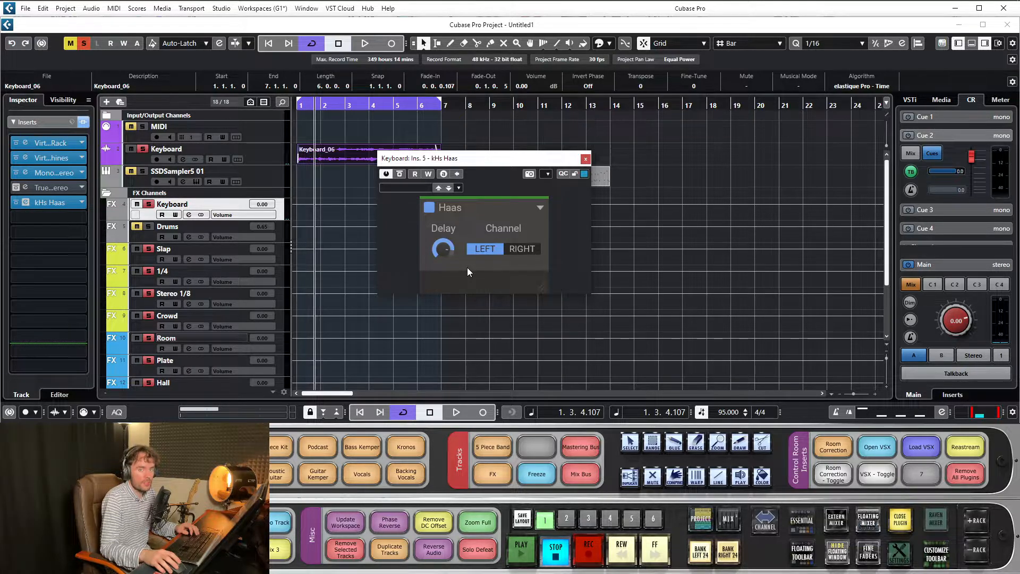
Apply the Haas delay to the right channel, compare the plug-in bypassed and active at minimum delay, and raise the delay during playback
left_click(520, 257)
left_click_drag(451, 238, 451, 277)
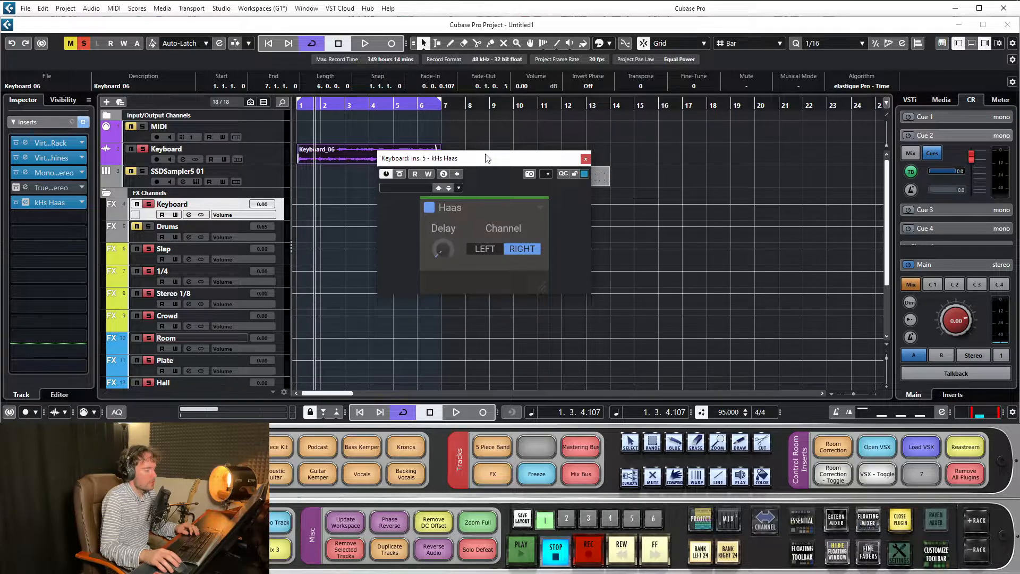
left_click(399, 174)
key("space")
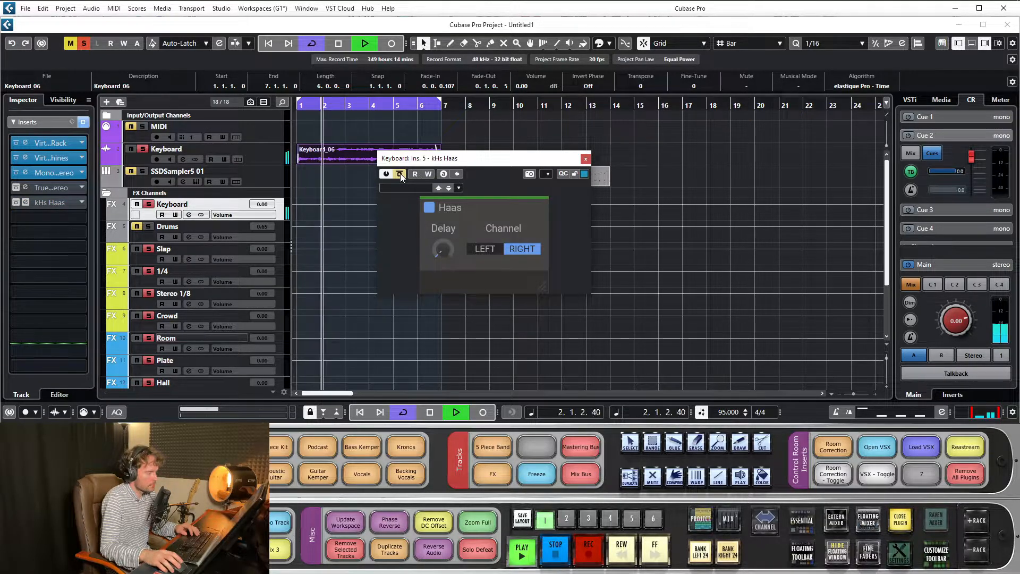
left_click(400, 173)
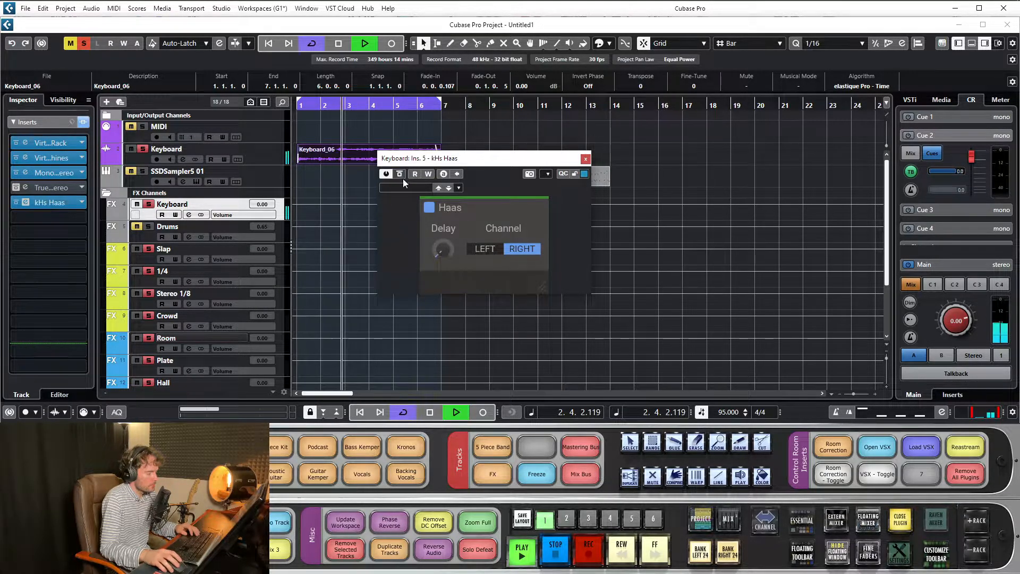
left_click_drag(446, 252, 445, 178)
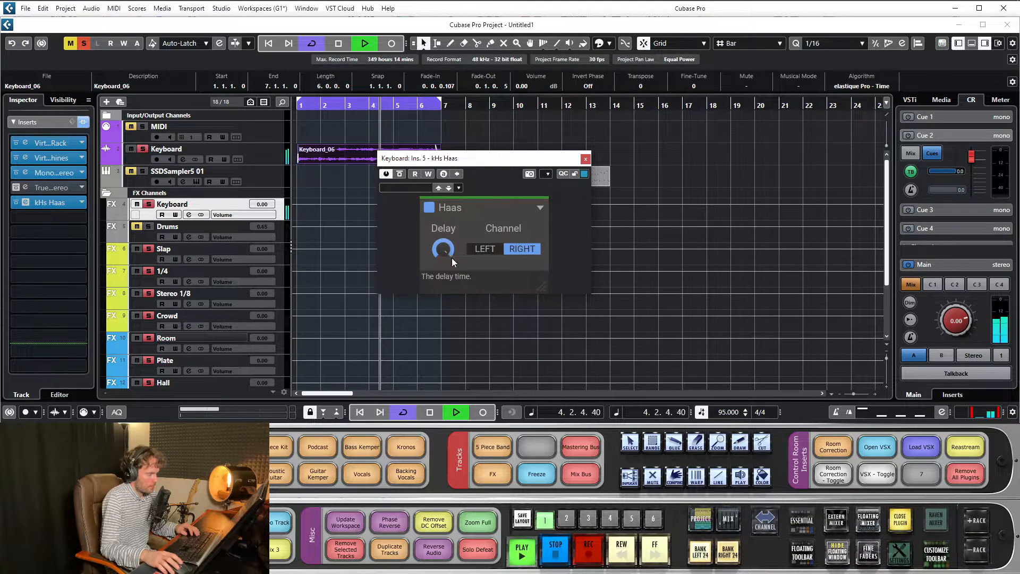
key("space")
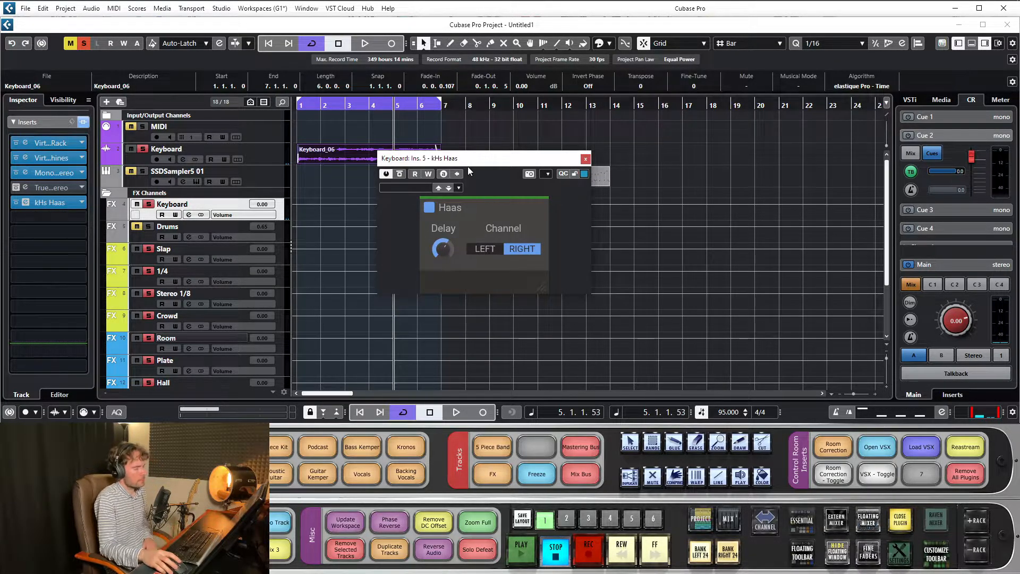
Move the Haas window clear of the keyboard clip, return the playhead to bar 1 and select the Keyboard_06 clip
left_click_drag(469, 163, 645, 133)
left_click(300, 106)
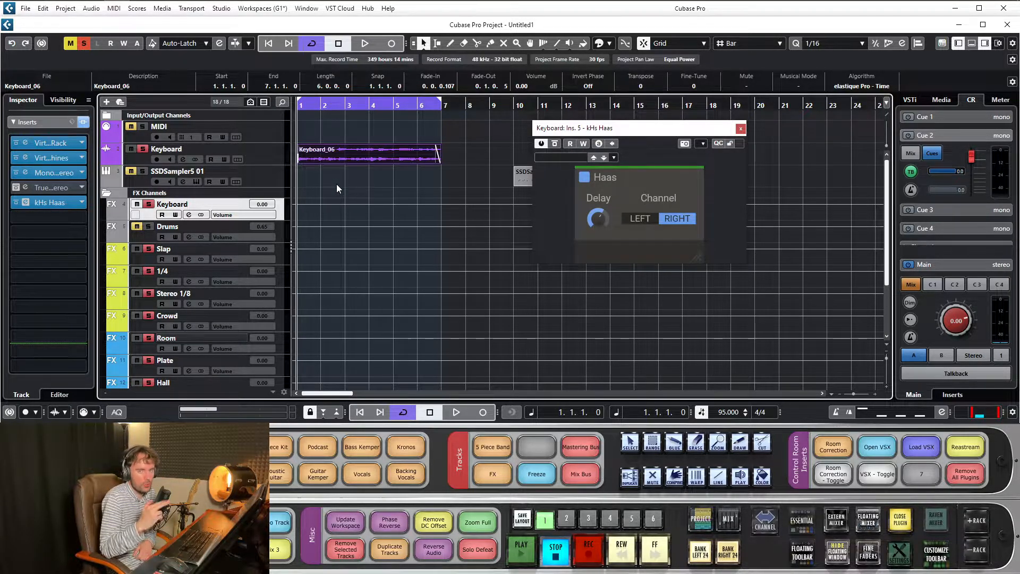
left_click(313, 157)
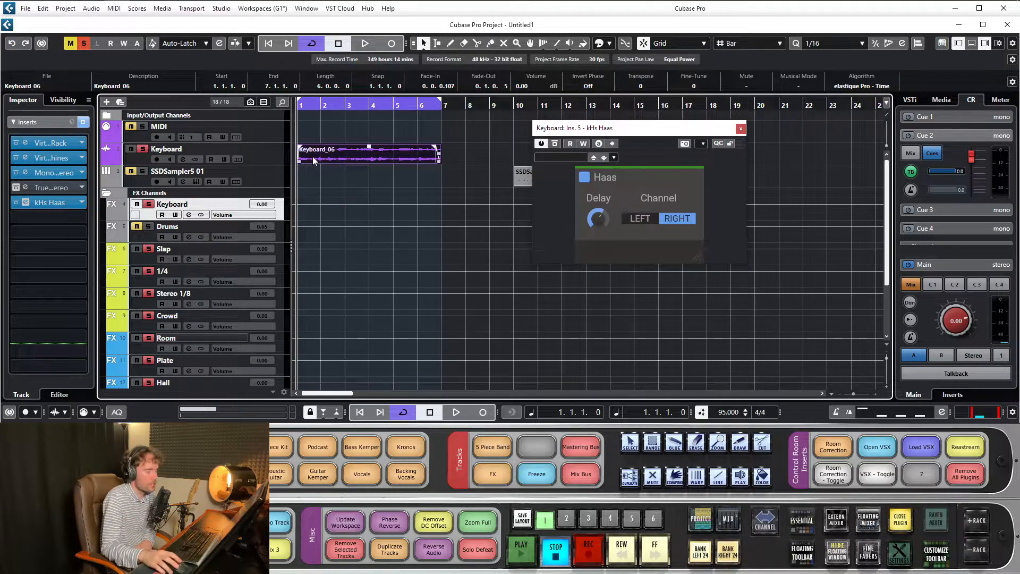
Review the kHs Haas editor on the Keyboard channel once more, then close it and deactivate that insert
left_click(740, 128)
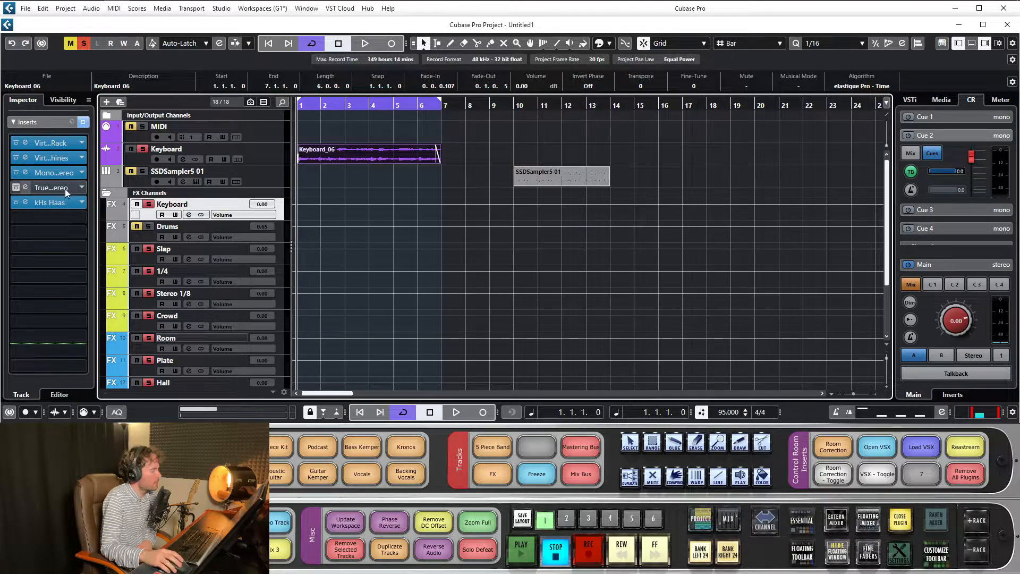
left_click(51, 204)
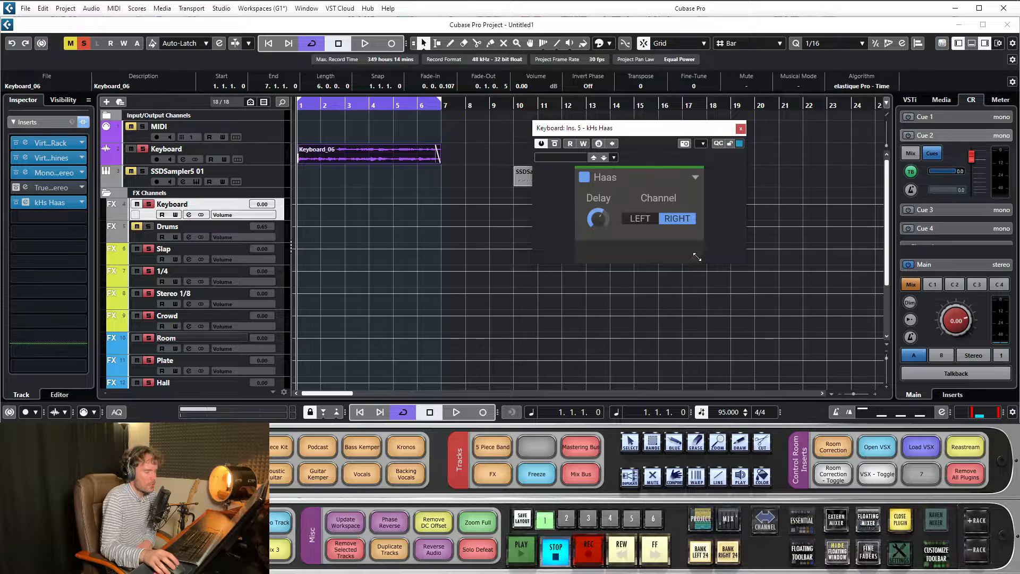
mouse_move(697, 258)
left_mouse_down()
mouse_move(744, 293)
mouse_move(706, 265)
left_mouse_up()
left_click_drag(685, 128, 637, 149)
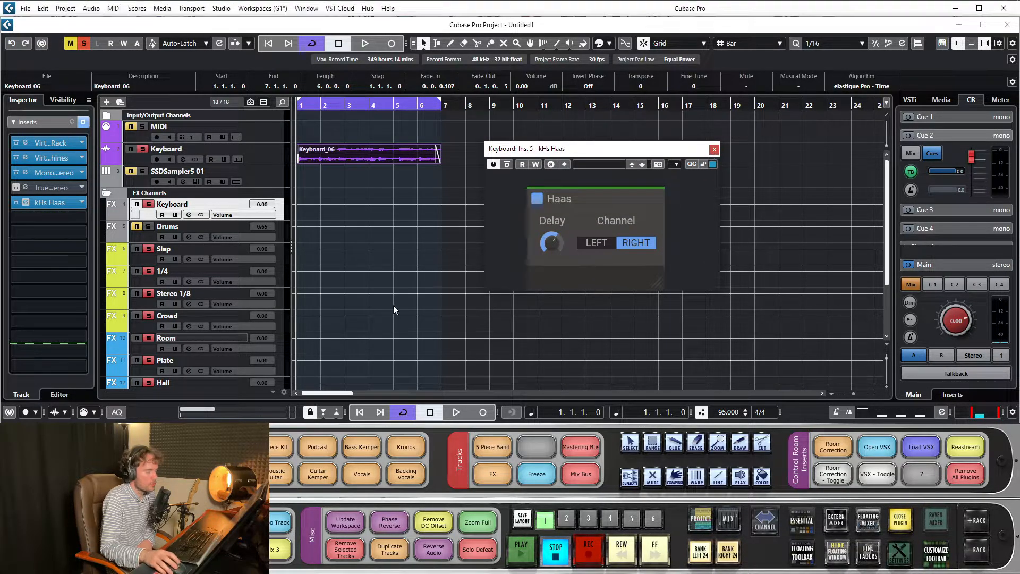
left_click(714, 149)
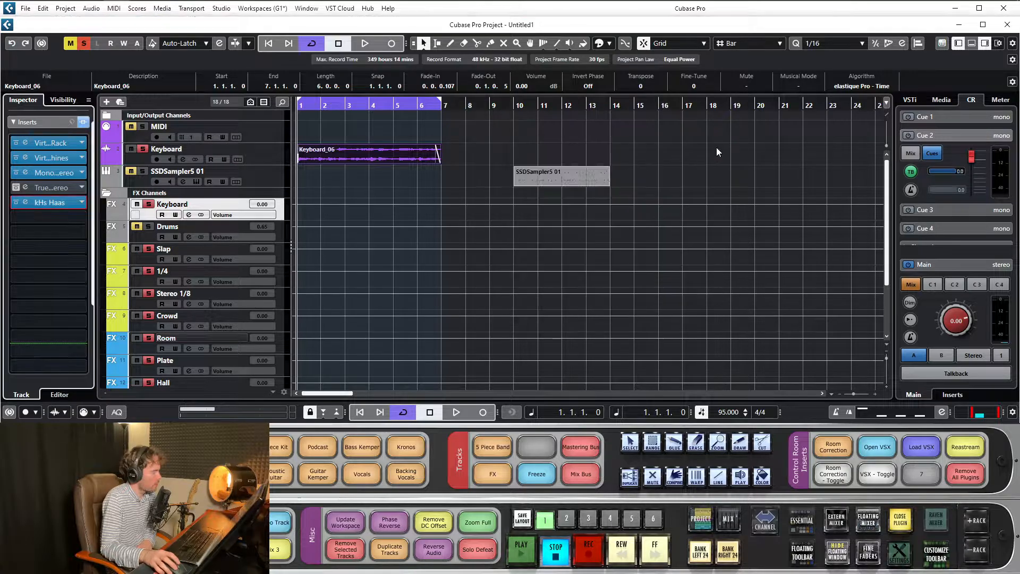
Insert Reel ADT Stereo from the Distortion category in the Keyboard channel's sixth slot and move its window off the keyboard clip
left_click(75, 218)
left_click(24, 302)
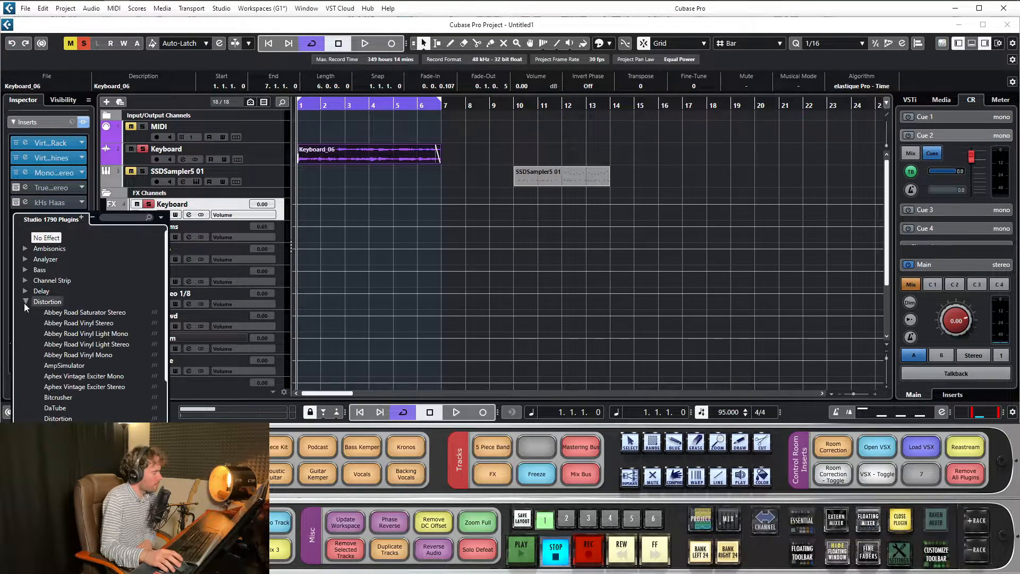
scroll(101, 333, "down", 2)
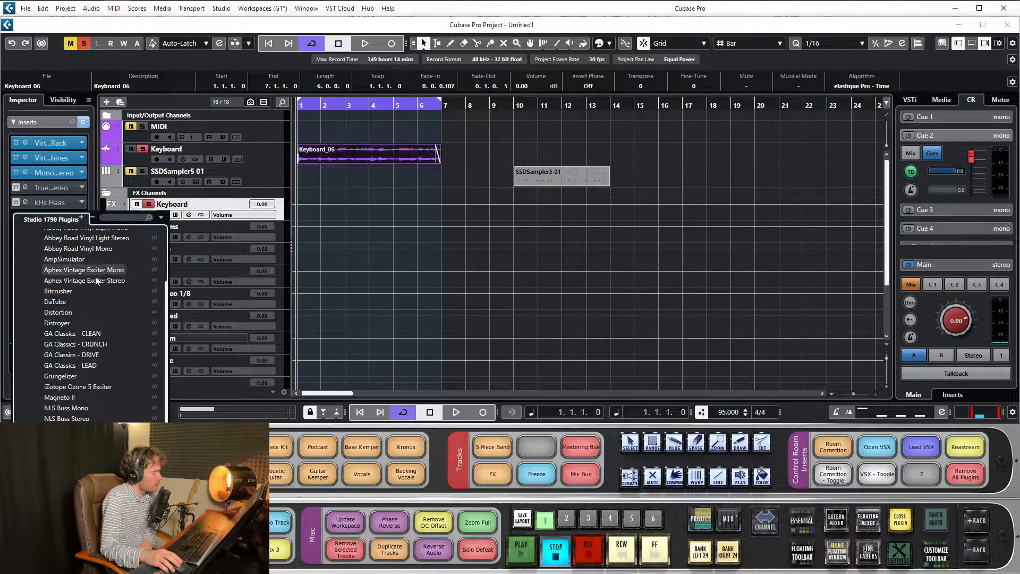
scroll(91, 345, "down", 5)
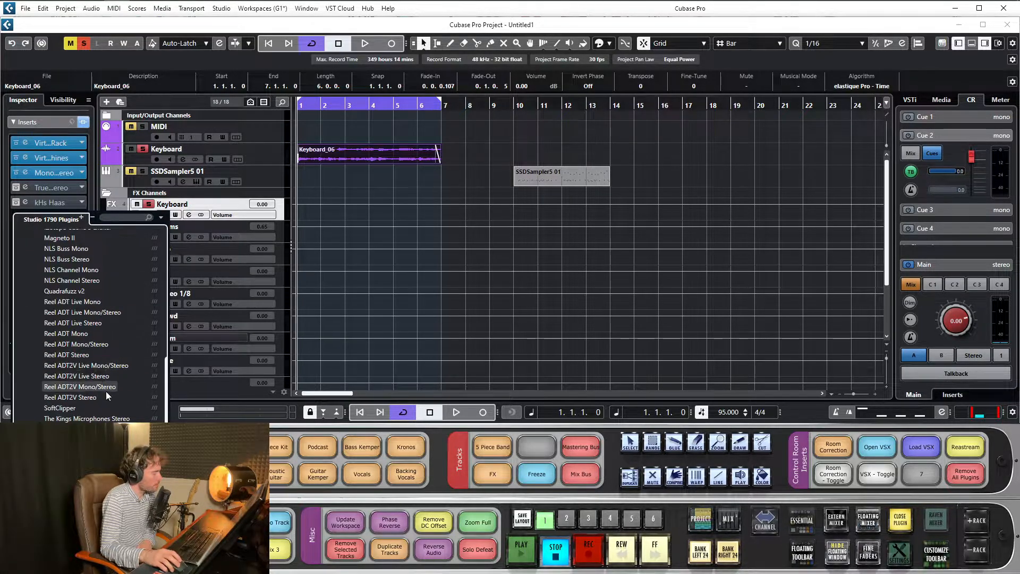
left_click(79, 323)
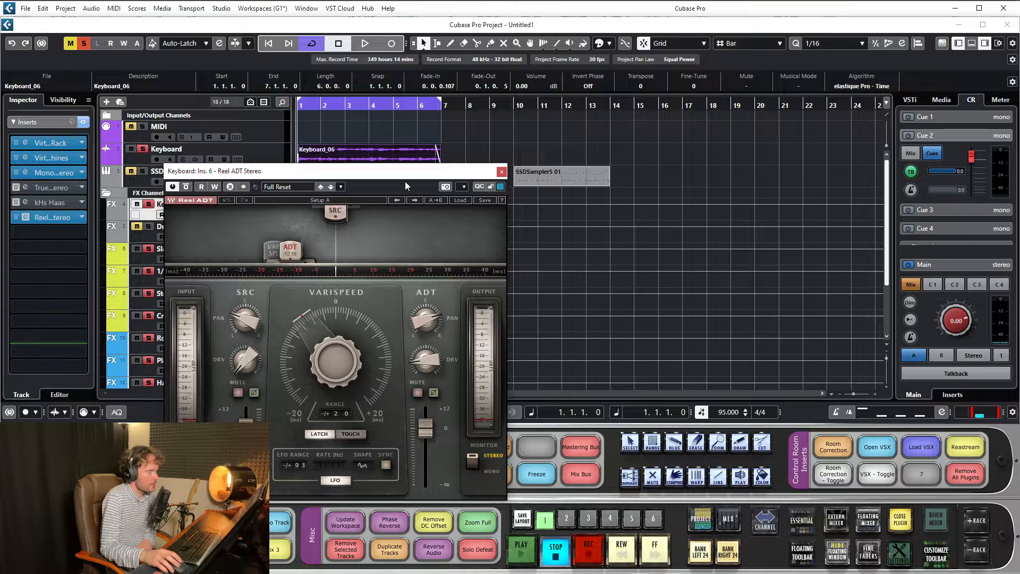
left_click_drag(402, 173, 636, 95)
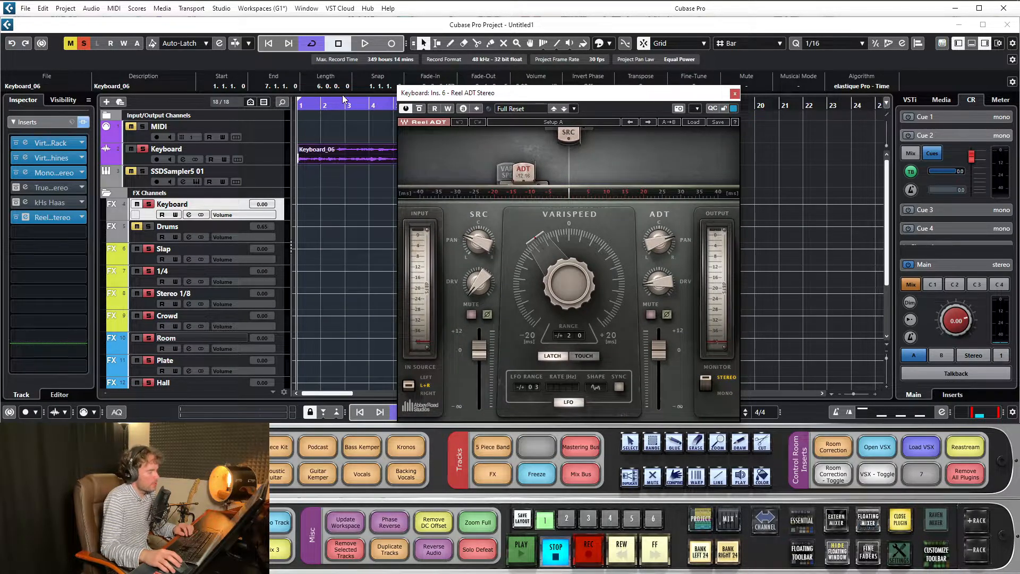
Sweep Reel ADT's Varispeed during playback, adjust the SRC pan and switch off the SRC phase inversion, then stop
key("space")
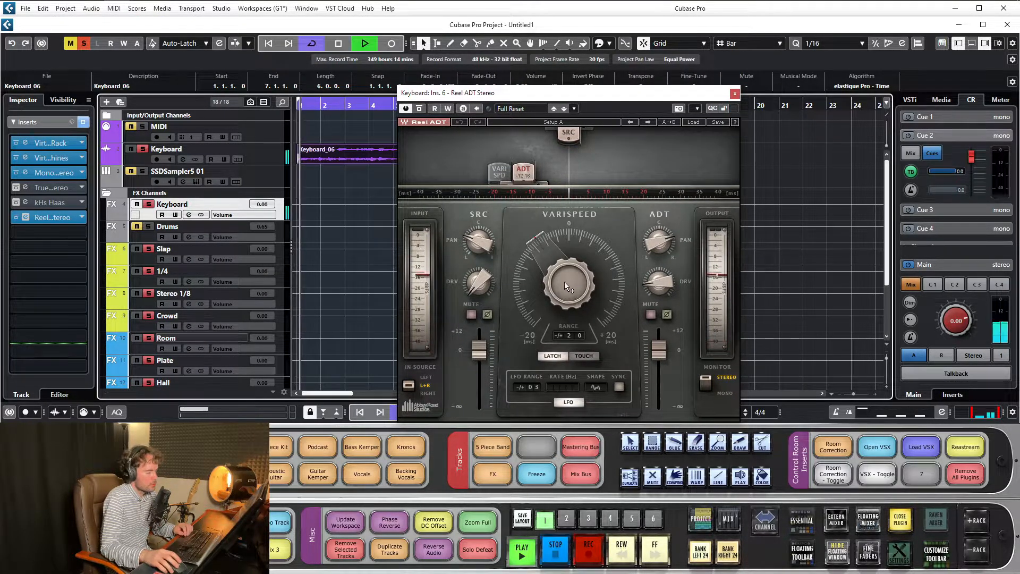
mouse_move(582, 278)
left_mouse_down()
mouse_move(650, 257)
mouse_move(661, 219)
left_mouse_up()
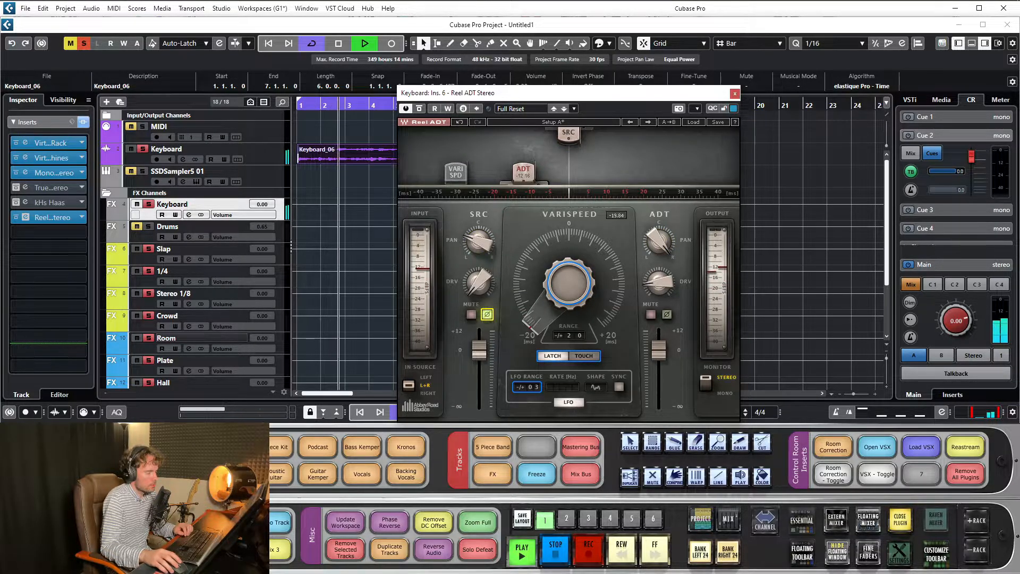
left_click_drag(479, 241, 479, 262)
left_click(489, 314)
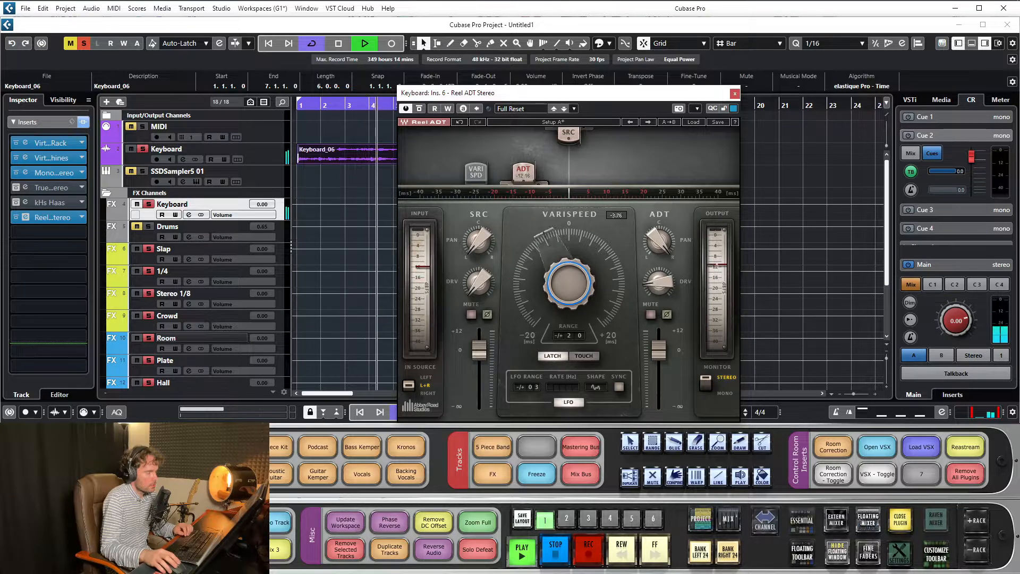
key("space")
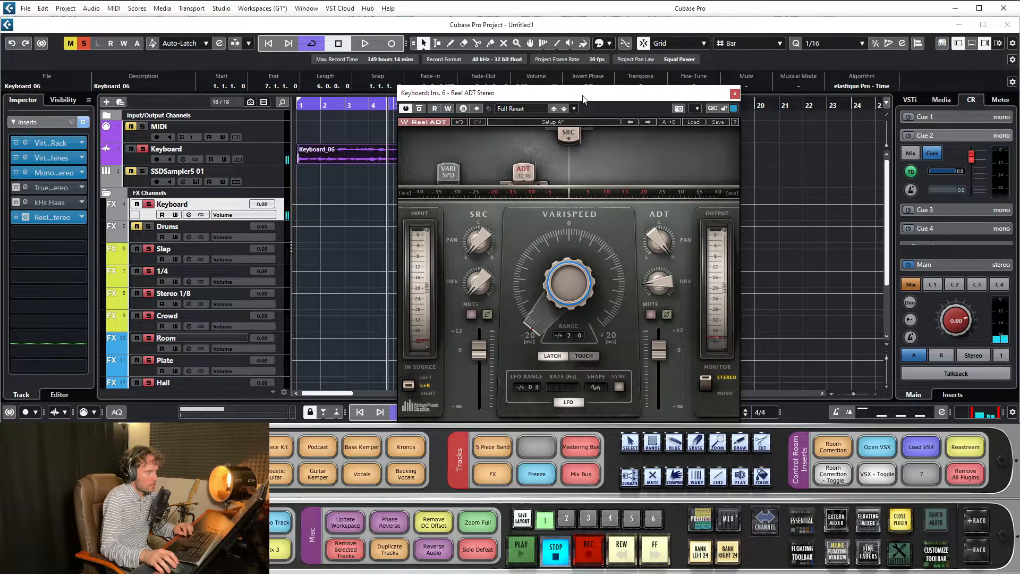
Audition Reel ADT's SRC drive at up to 30.0 during playback, return the SRC and ADT drives to 0.0 and stop
left_click_drag(583, 99, 581, 84)
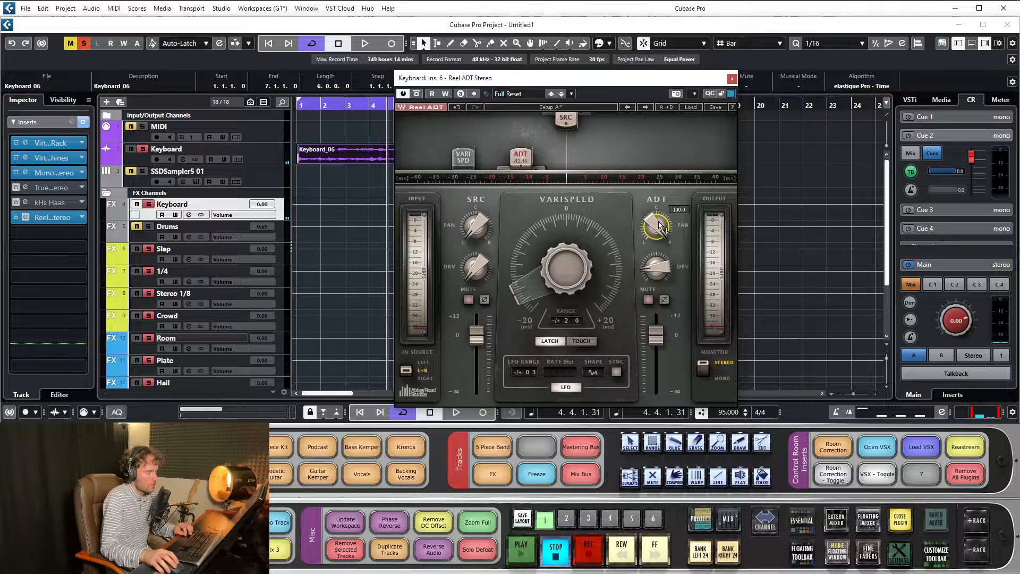
mouse_move(476, 226)
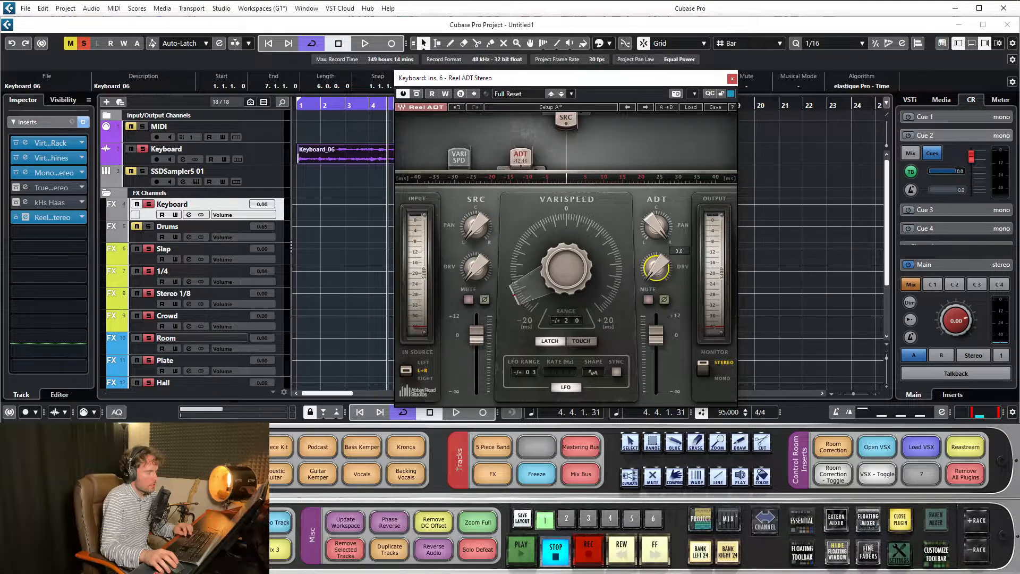
key("space")
left_click(487, 277)
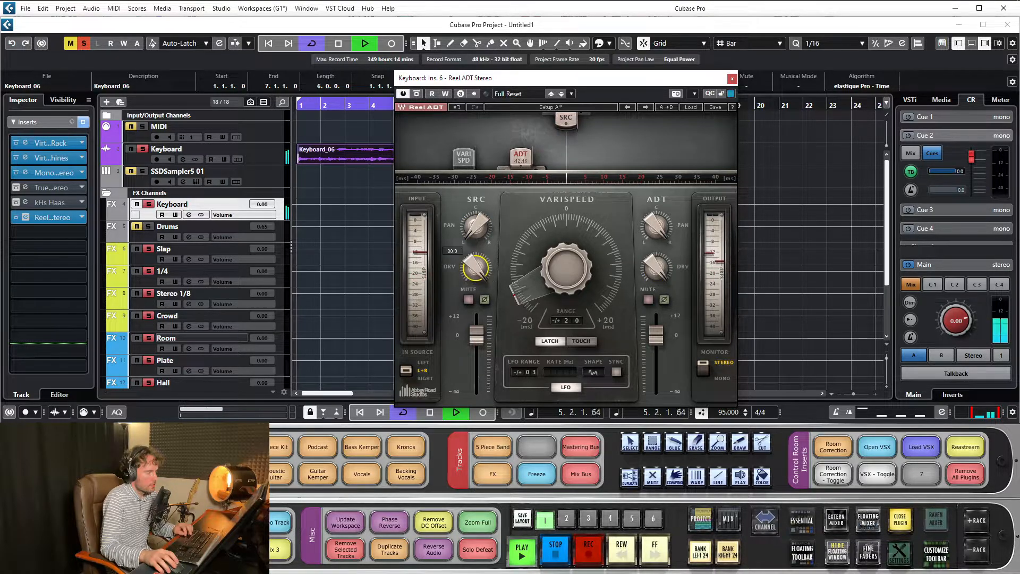
left_click_drag(479, 270, 479, 274)
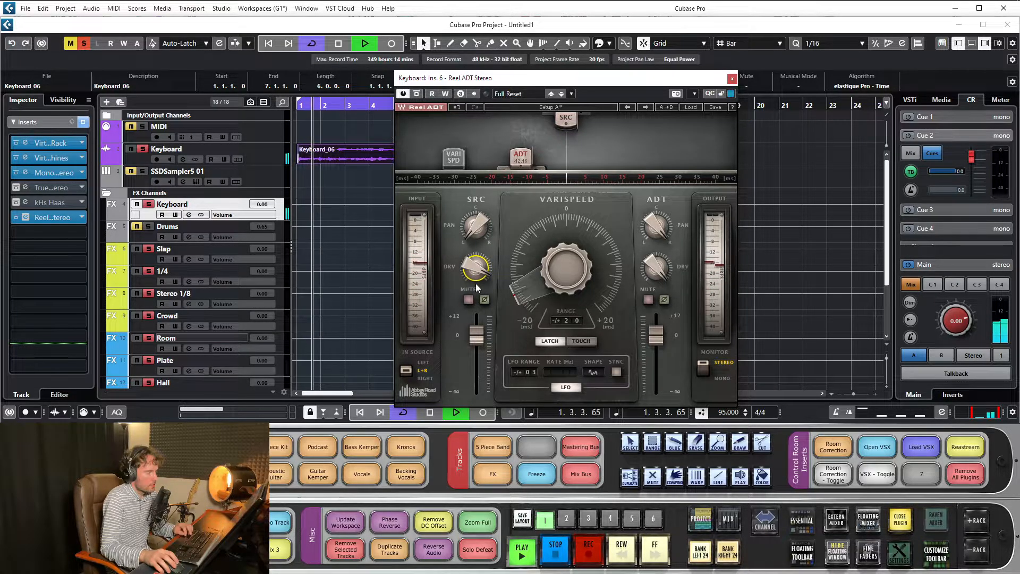
left_click_drag(476, 283, 476, 290)
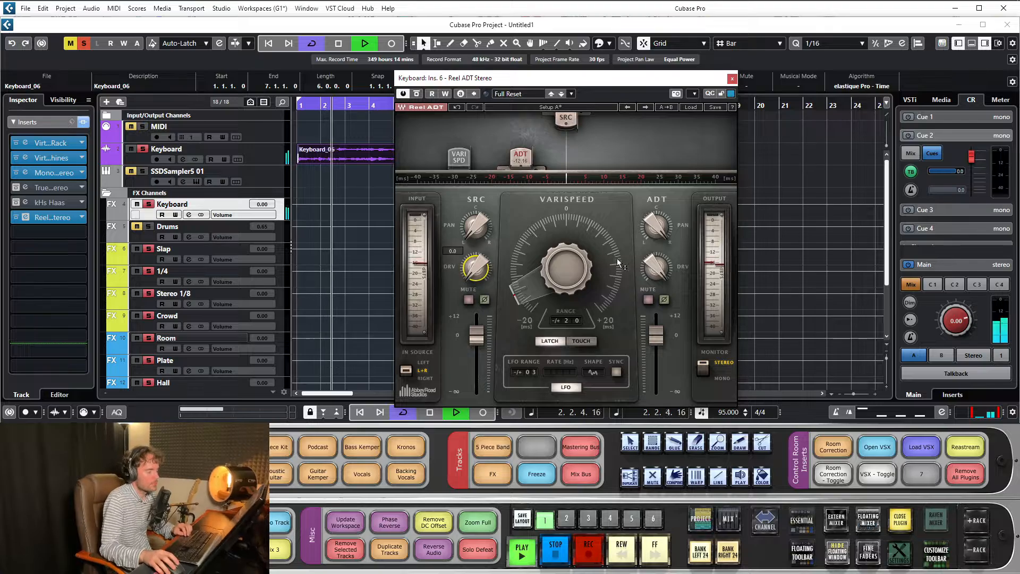
key("space")
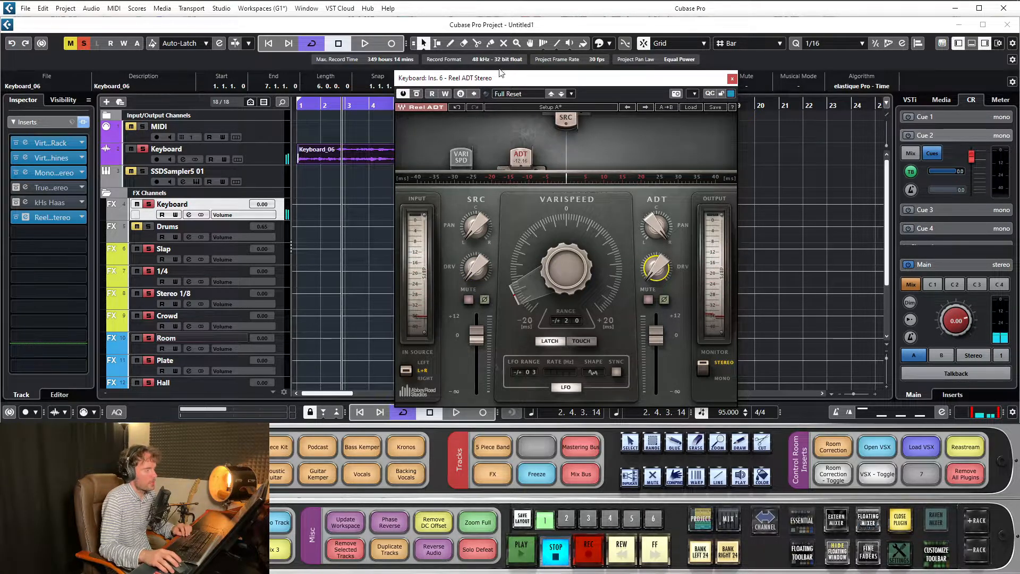
Close the Reel ADT editor, clear the keyboard clip selection and return the playhead to bar 1
left_click_drag(504, 78, 515, 67)
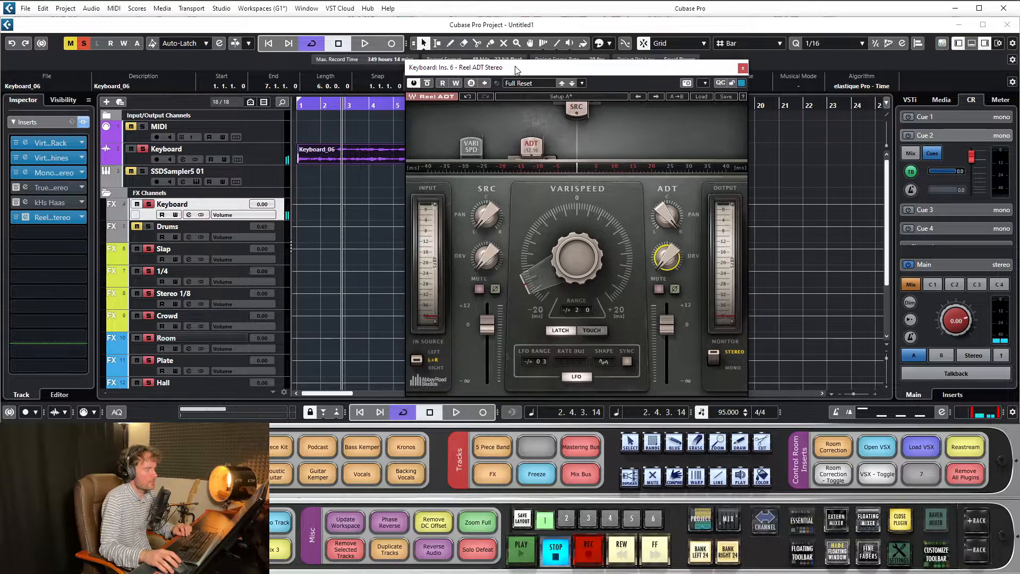
left_click(743, 68)
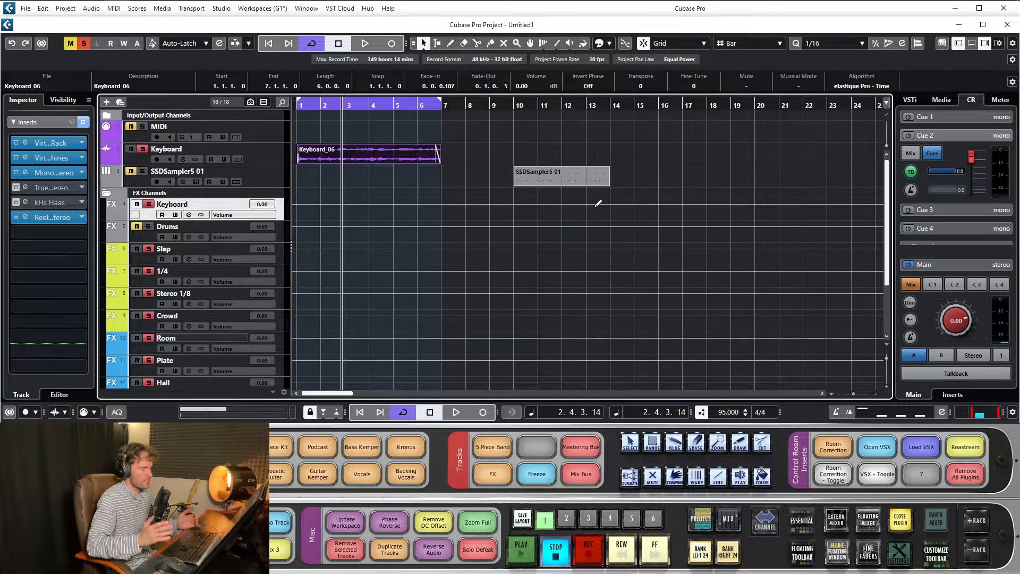
left_click(471, 130)
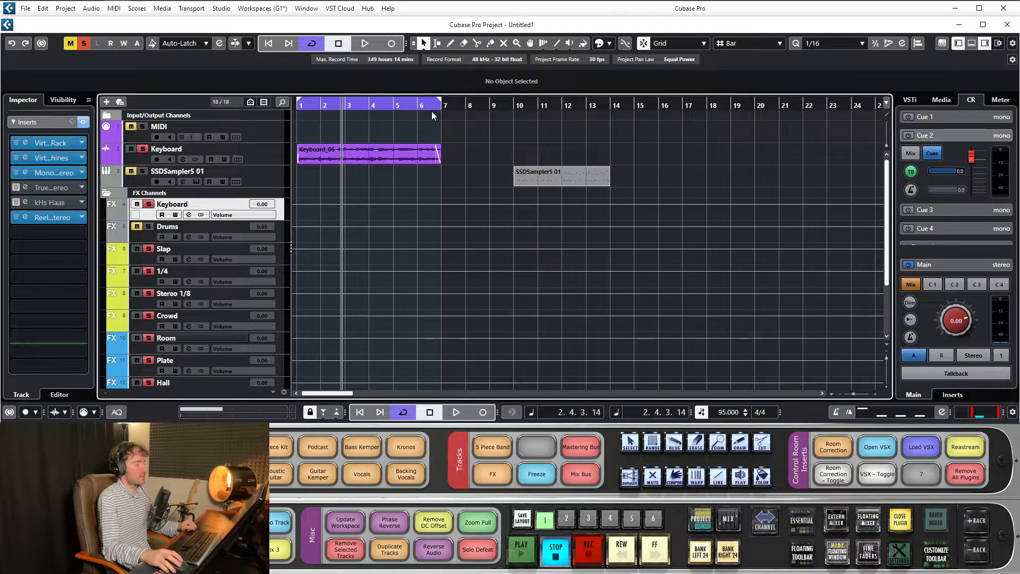
left_click_drag(432, 105, 291, 107)
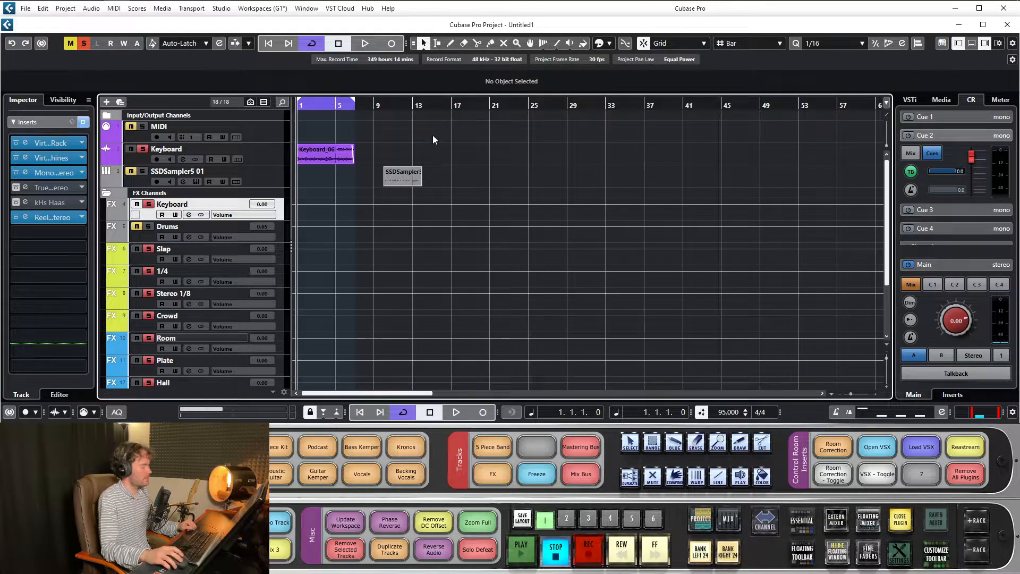